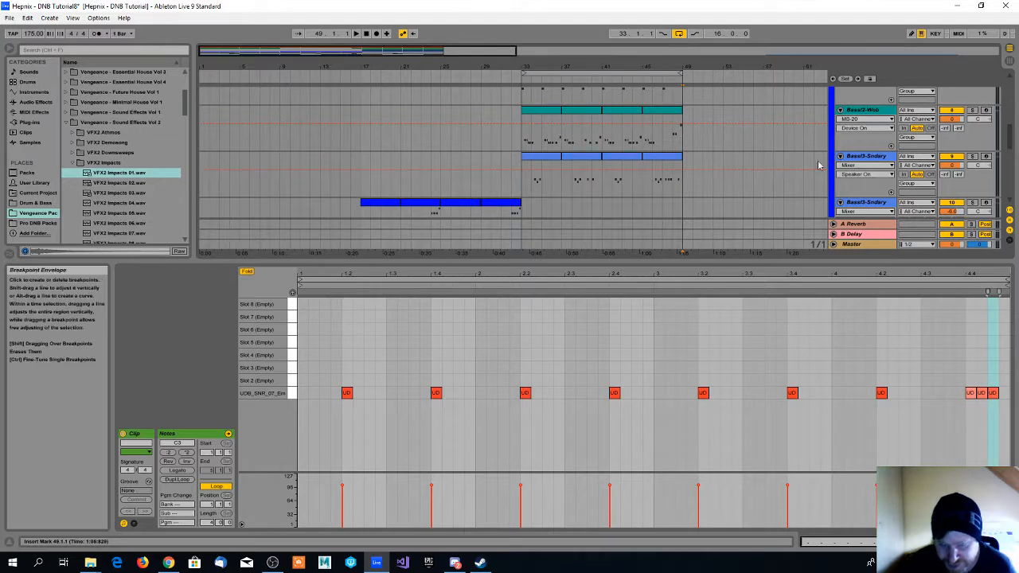
# Step: Copy the clips from bar 33 to bar 49 on the tracks from Bassdrum through SFX3 - Sweeps and paste them at bar 49
pyautogui.scroll(8, 599, 176)
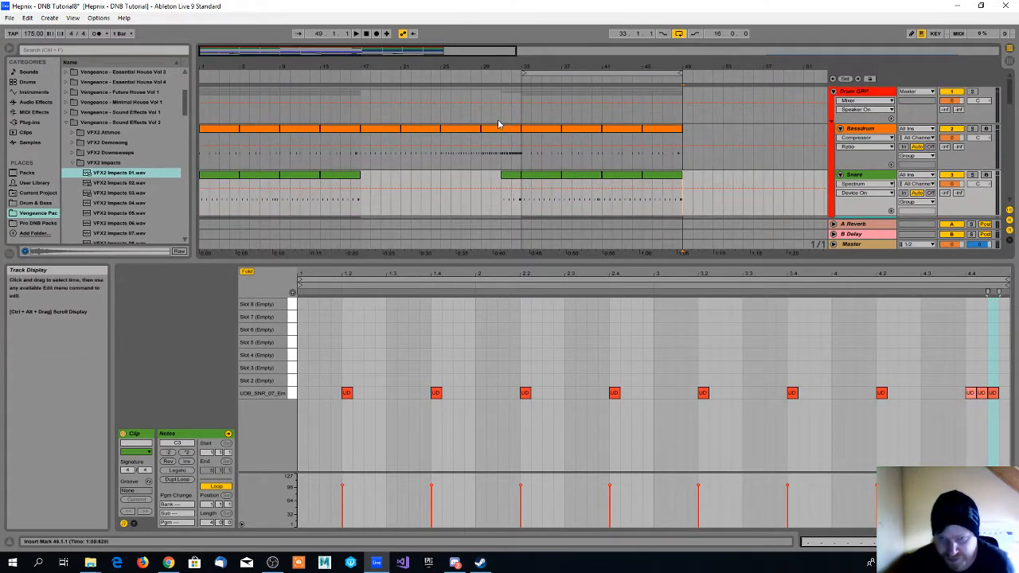
pyautogui.click(531, 130)
pyautogui.click(528, 130)
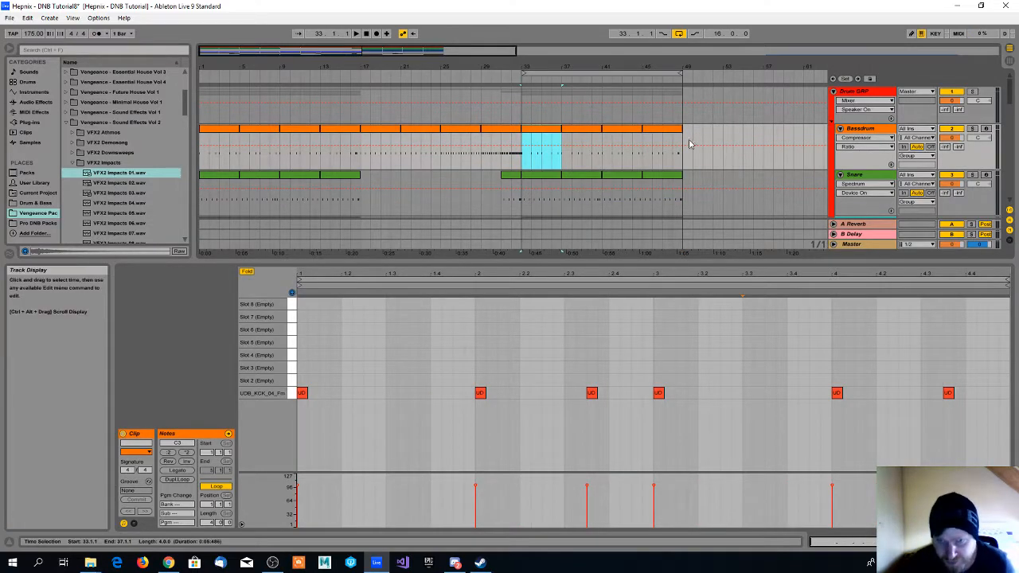
pyautogui.scroll(-8, 689, 143)
pyautogui.scroll(-6, 687, 193)
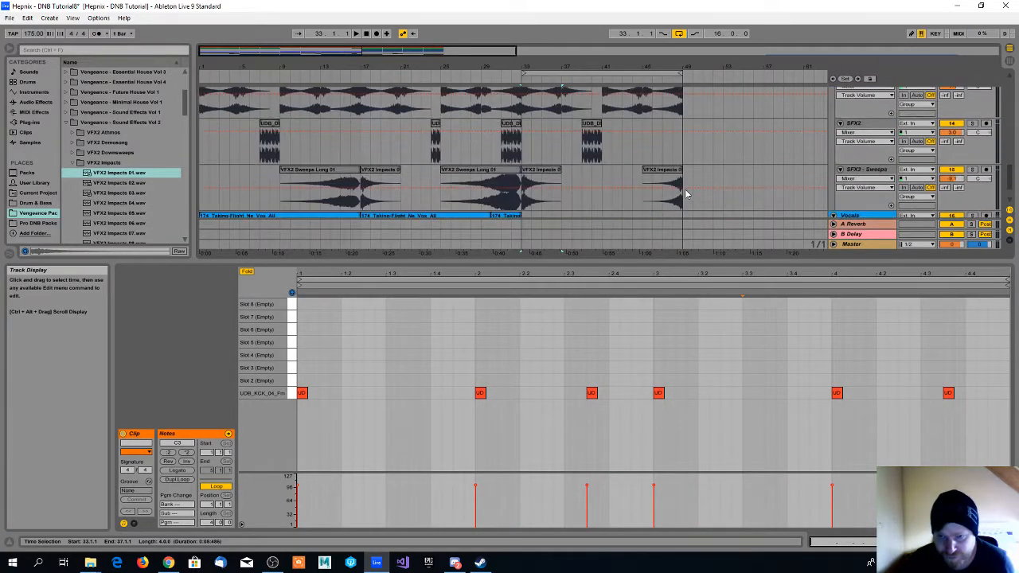
pyautogui.keyDown('shift'); pyautogui.click(682, 205); pyautogui.keyUp('shift')
pyautogui.scroll(5, 636, 149)
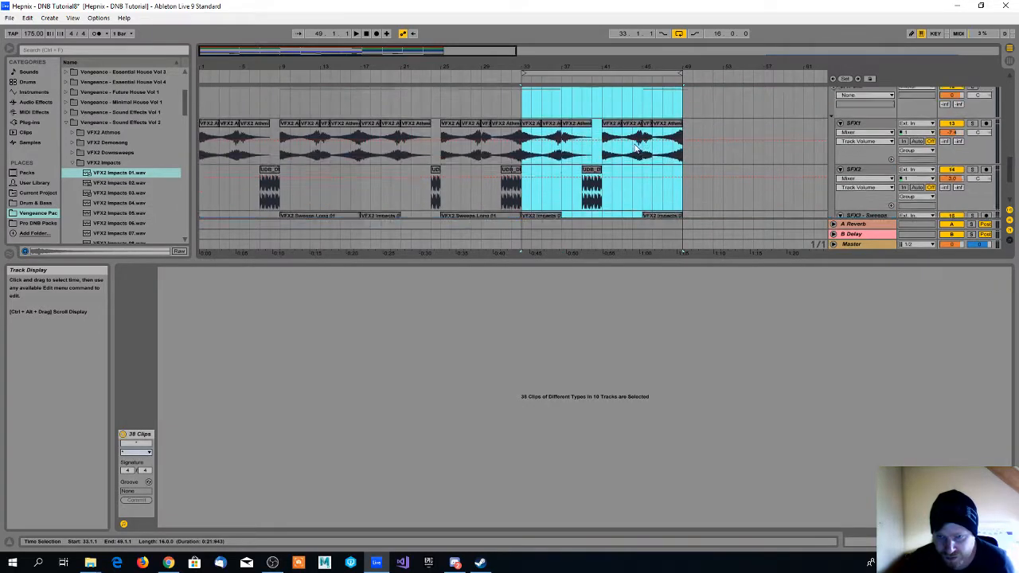
pyautogui.scroll(4, 635, 148)
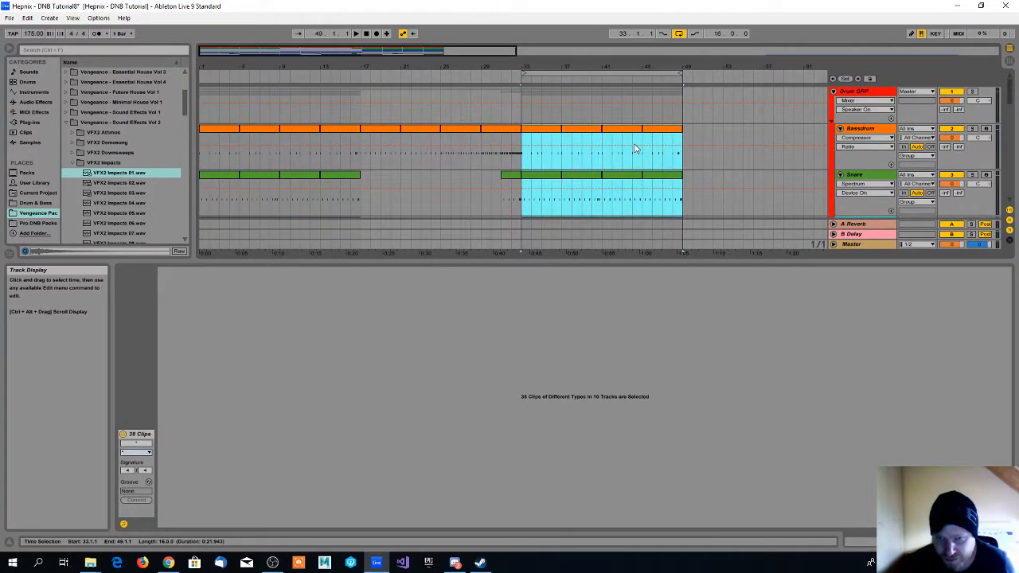
pyautogui.moveTo(648, 140); pyautogui.dragTo(685, 139)
pyautogui.click(685, 138)
pyautogui.hotkey('ctrl', 'v')
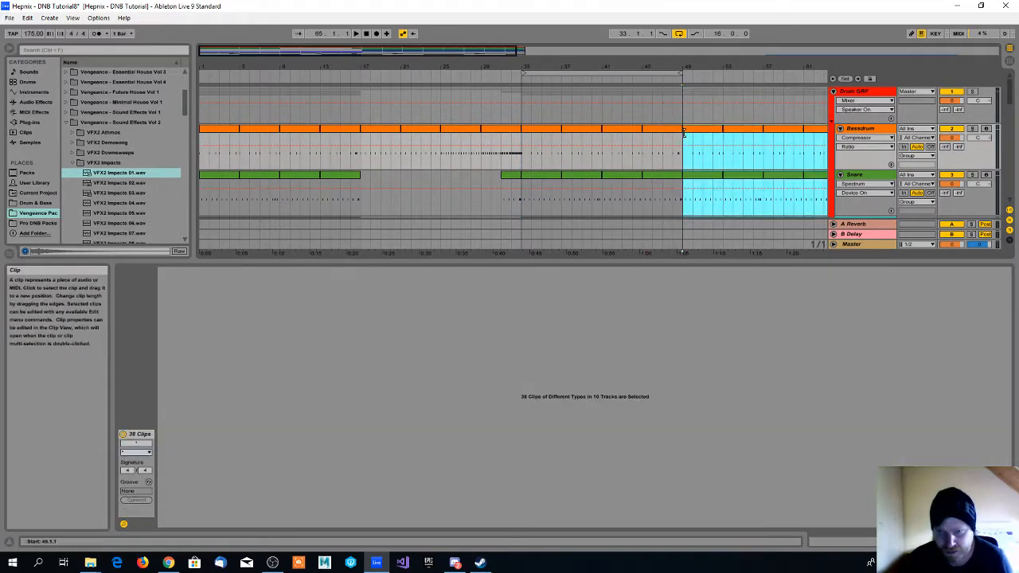
# Step: Extend the end of the arrangement loop to bar 65, giving a 32-bar loop from bar 33
pyautogui.moveTo(693, 66); pyautogui.dragTo(588, 65)
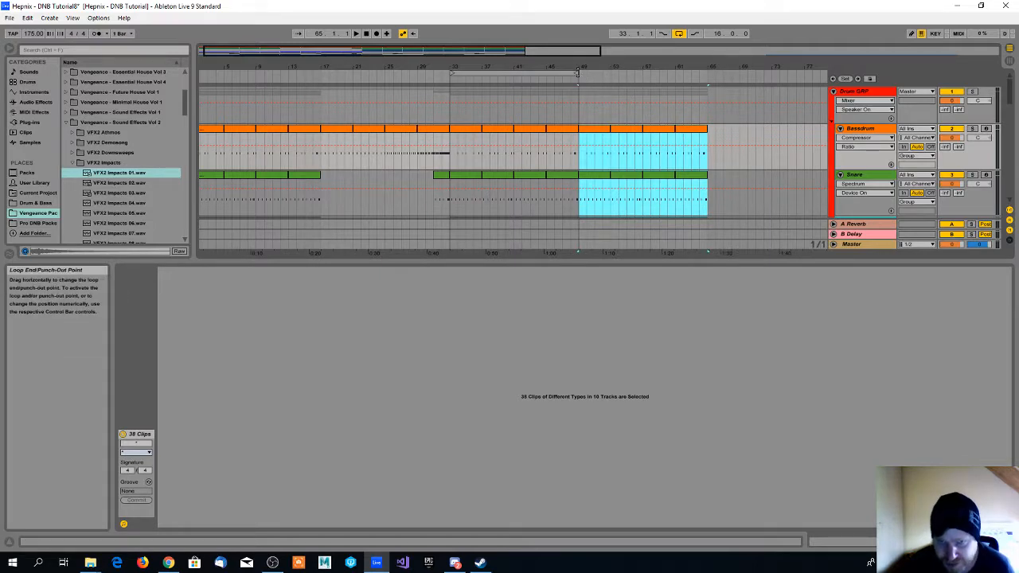
pyautogui.moveTo(577, 72); pyautogui.dragTo(704, 73)
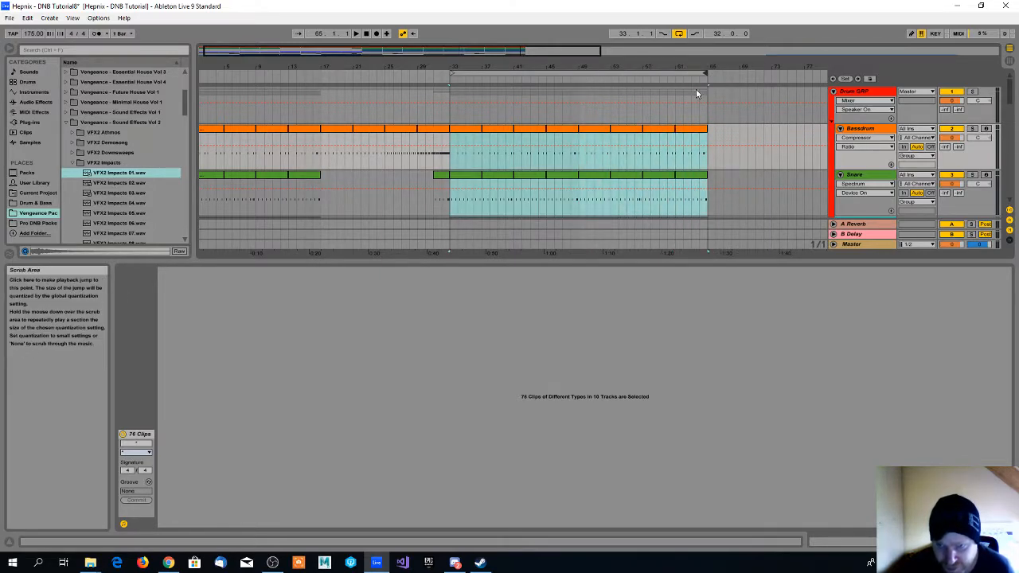
pyautogui.scroll(-8, 673, 145)
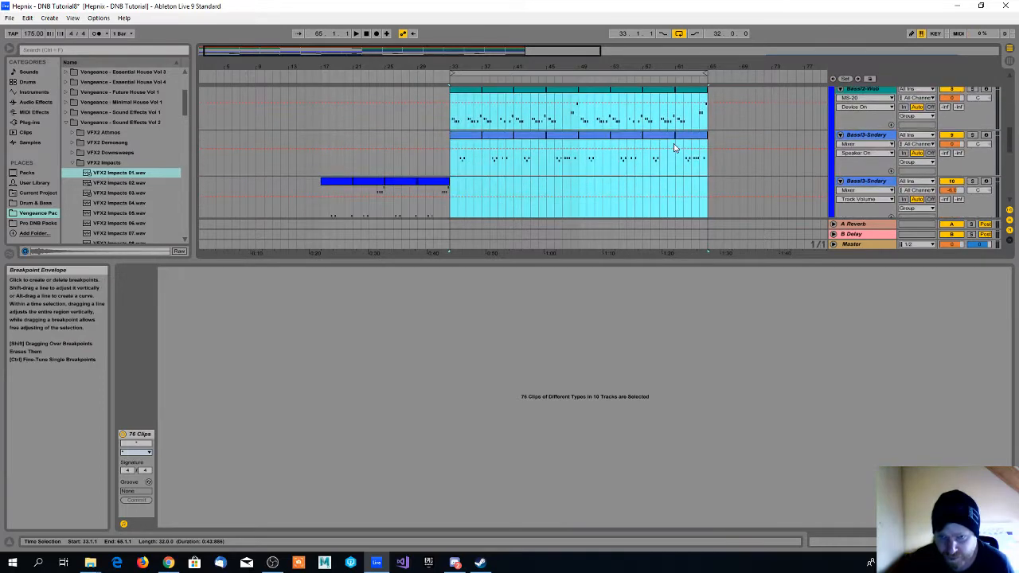
pyautogui.scroll(-3, 673, 148)
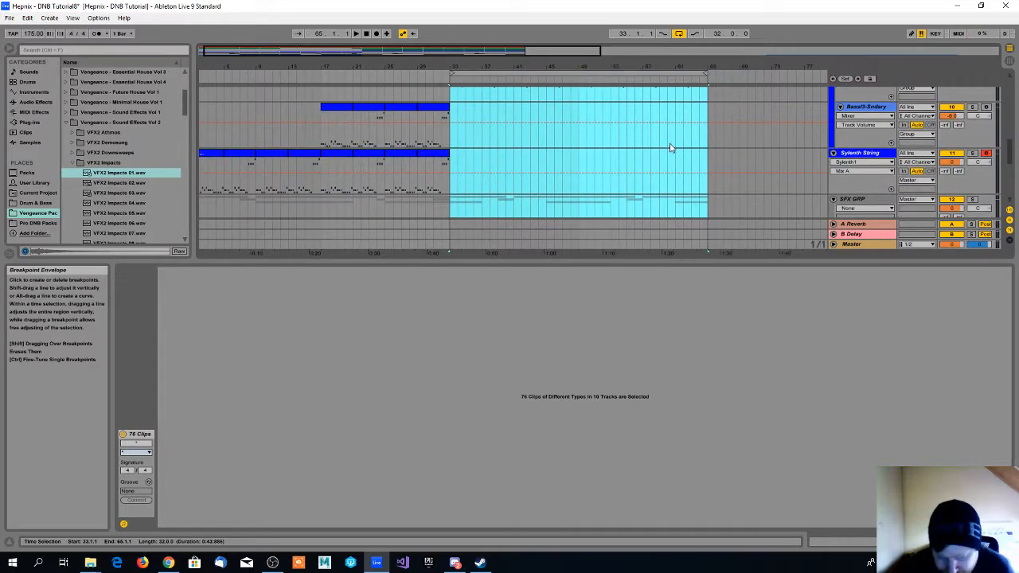
pyautogui.scroll(10, 666, 164)
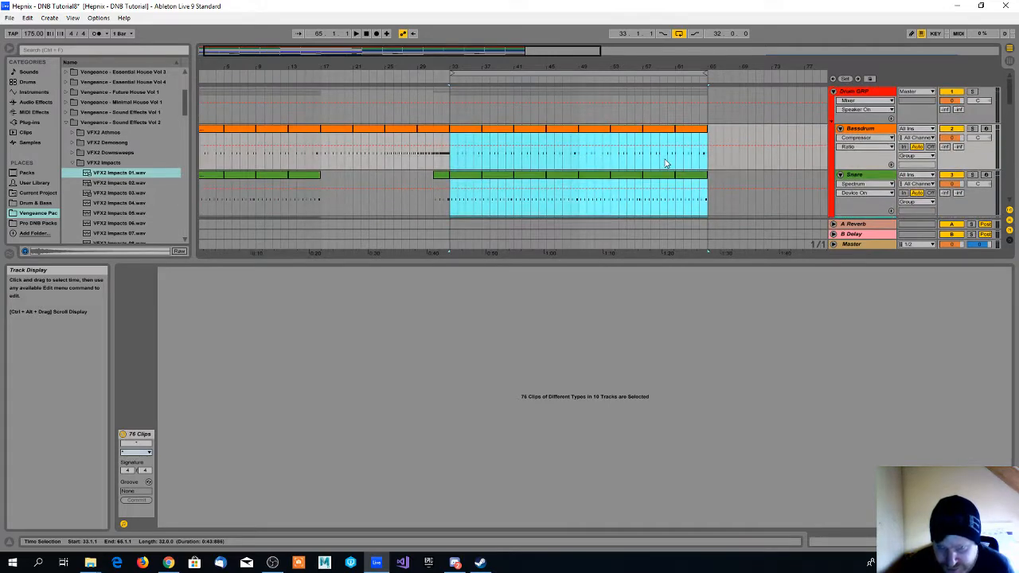
# Step: Open the last Bassdrum clip, starting at bar 61, and add kick notes at 3.2, 3.3 and 3.4
pyautogui.scroll(-1, 665, 163)
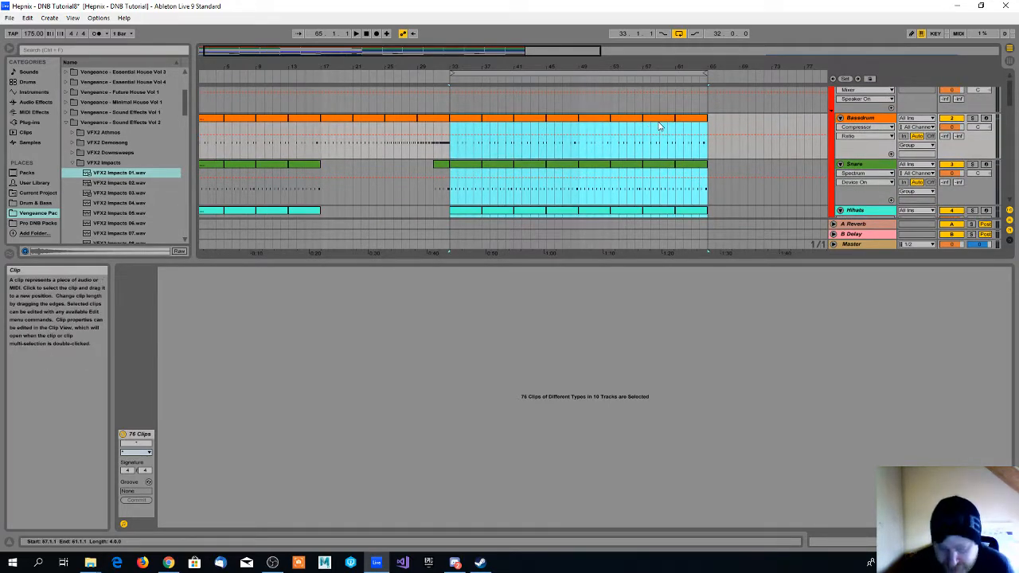
pyautogui.click(659, 122)
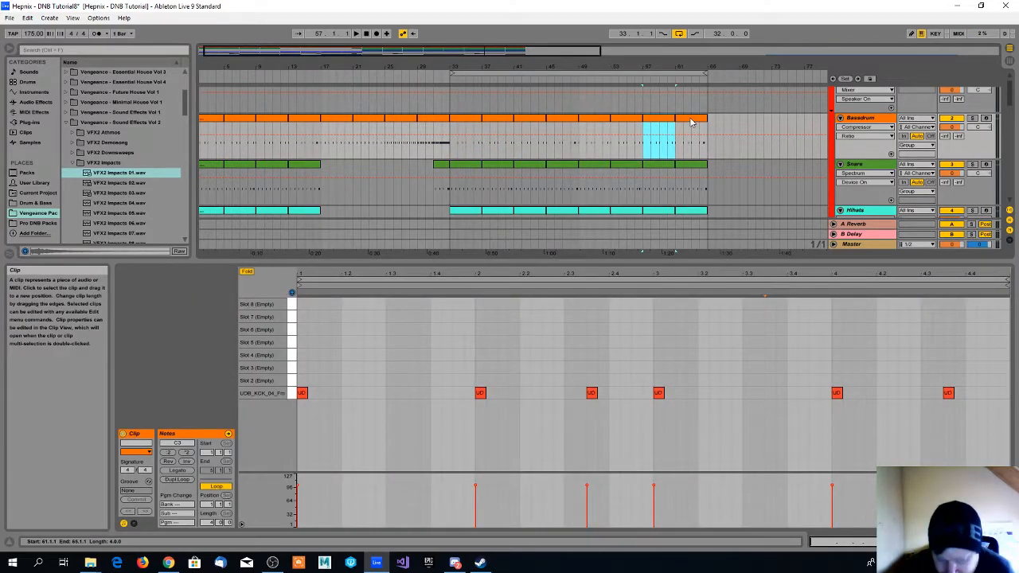
pyautogui.click(691, 121)
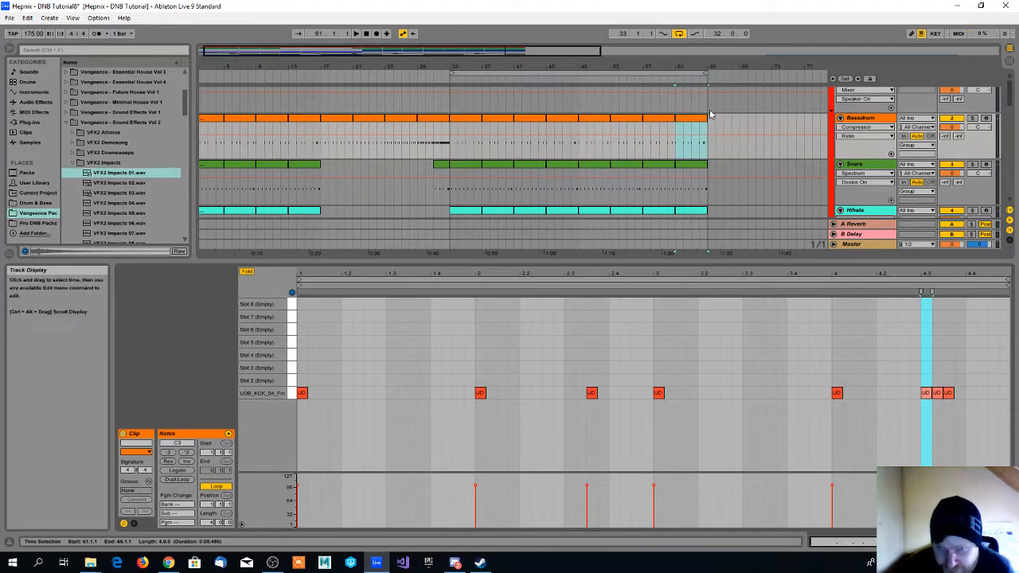
pyautogui.click(696, 122)
pyautogui.doubleClick(695, 122)
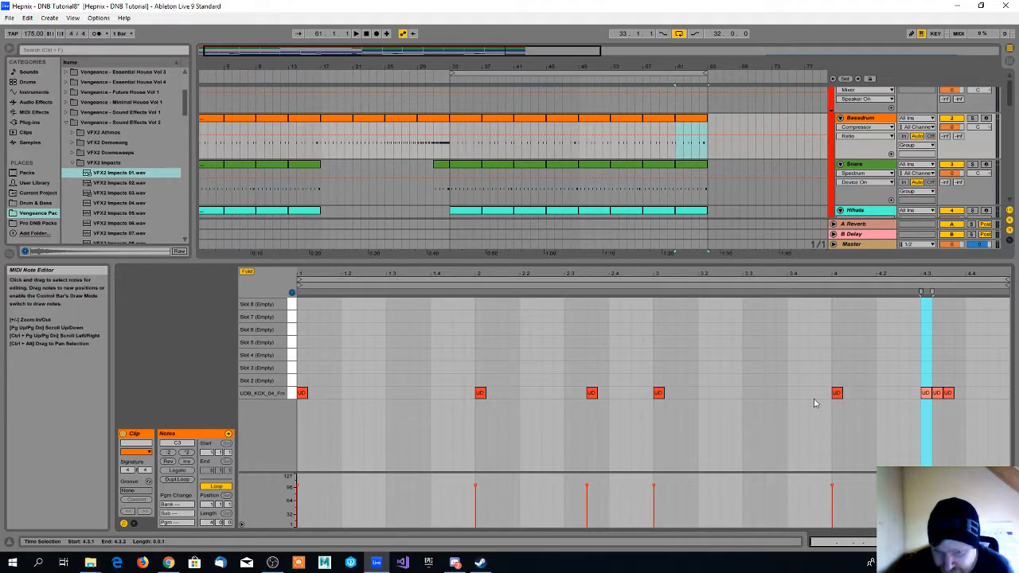
pyautogui.doubleClick(706, 393)
pyautogui.doubleClick(747, 394)
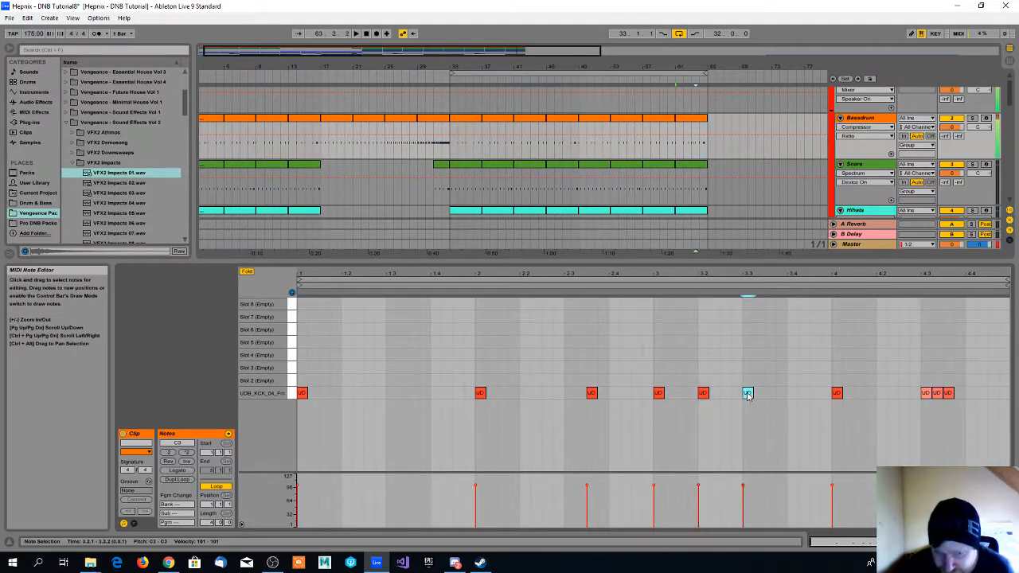
pyautogui.doubleClick(796, 393)
# Step: Add kick notes at 4.2, 4.1.3 and 4.2.3 in the last Bassdrum clip
pyautogui.doubleClick(881, 393)
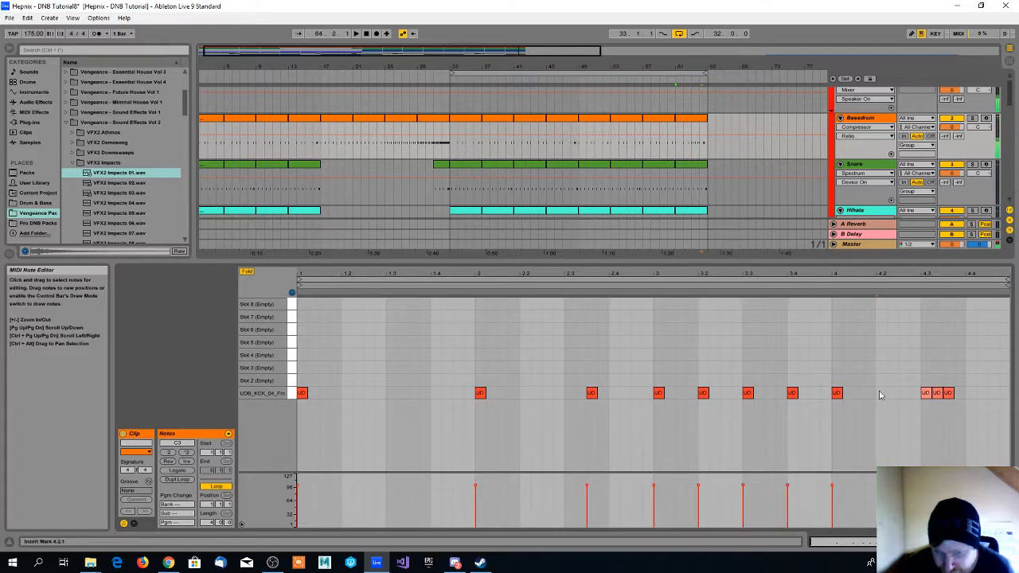
pyautogui.doubleClick(860, 393)
pyautogui.doubleClick(904, 393)
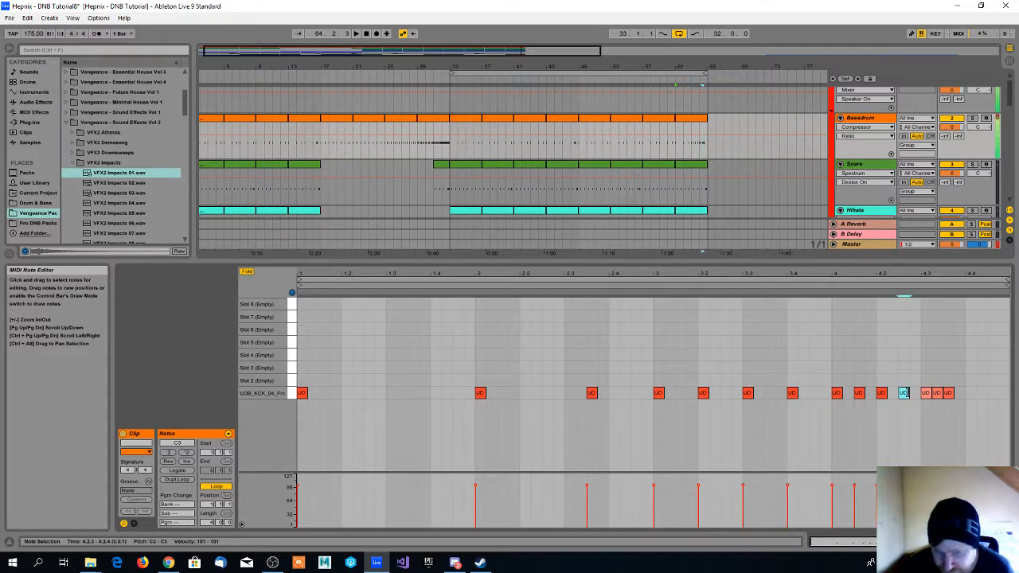
# Step: Add kick notes at 4.4.1, 4.4.2 and 4.4.3 and lower the velocity of the 4.4.1 note to 67
pyautogui.doubleClick(970, 393)
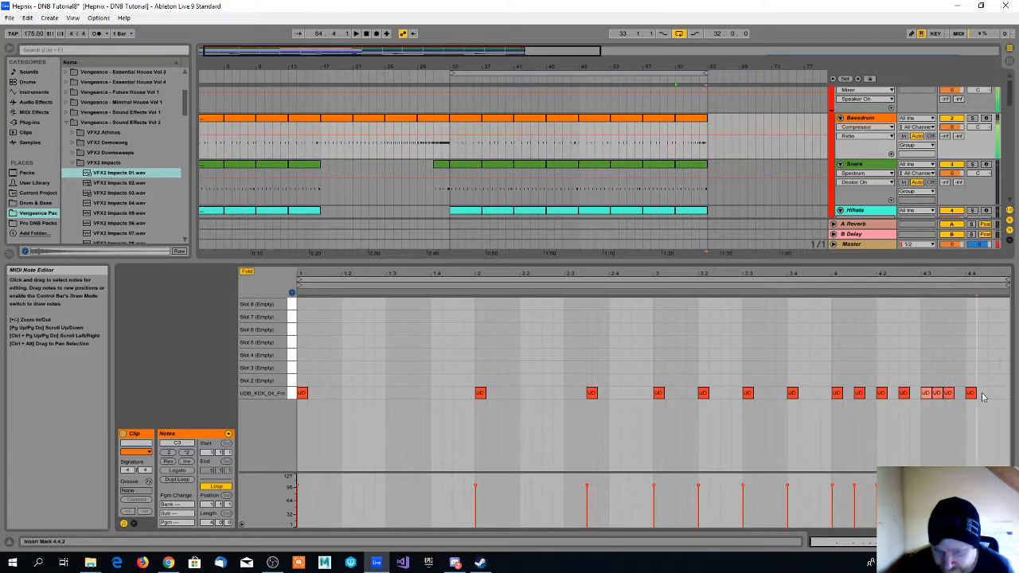
pyautogui.doubleClick(981, 393)
pyautogui.doubleClick(993, 394)
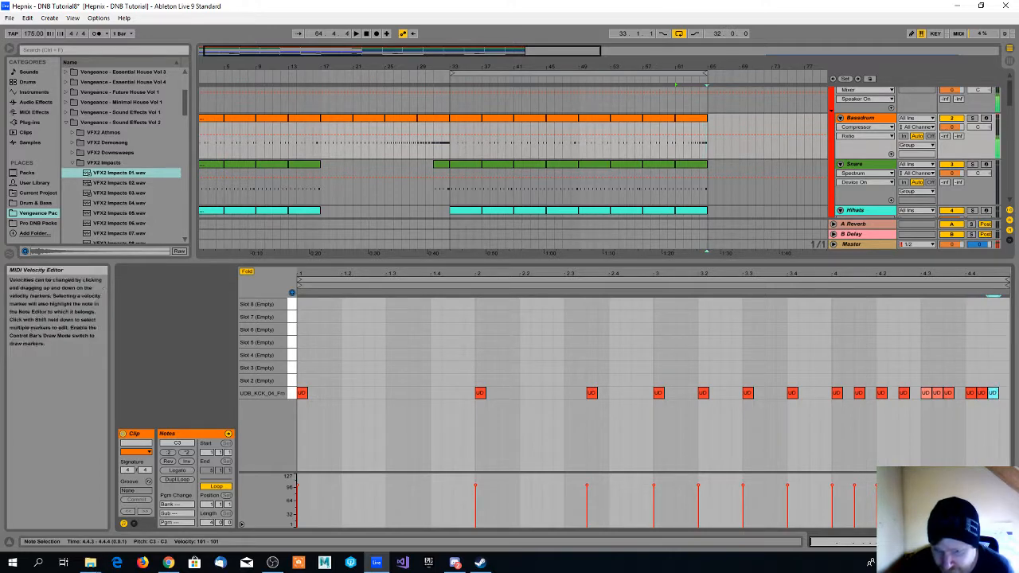
pyautogui.moveTo(976, 484); pyautogui.dragTo(966, 496)
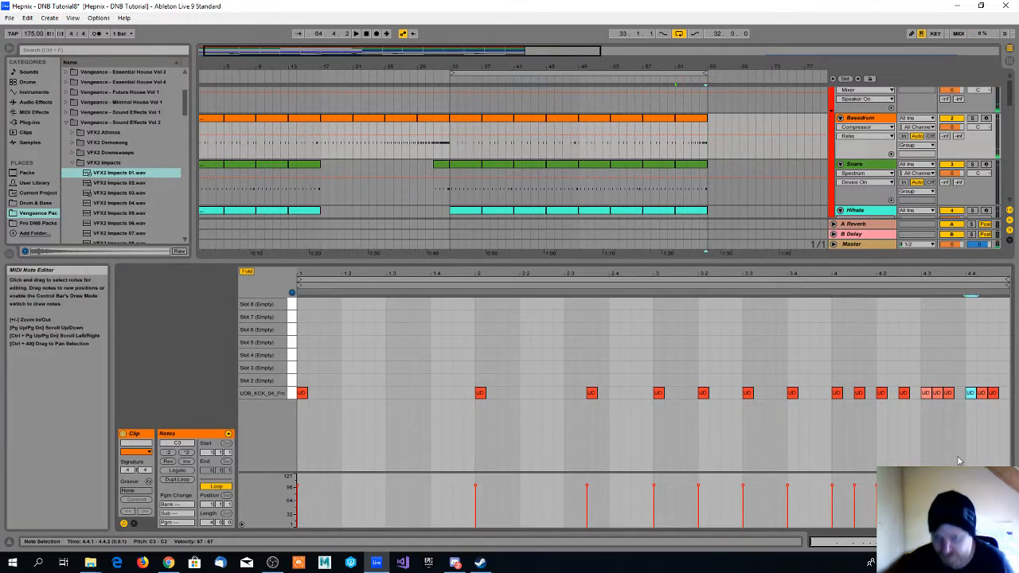
# Step: Play the loop from bar 33 and examine the notes of the last Snare clip
pyautogui.click(682, 121)
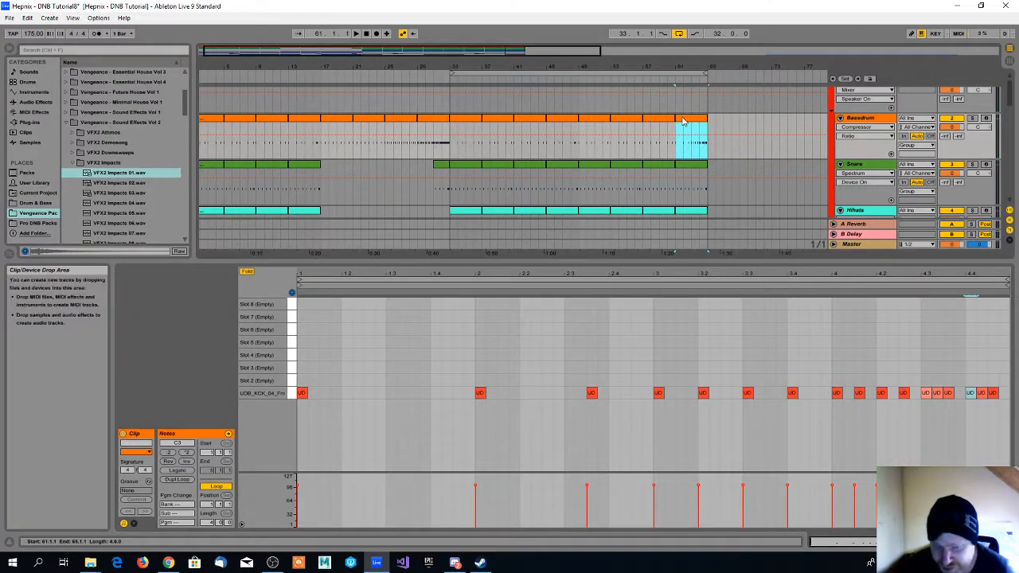
pyautogui.press('space')
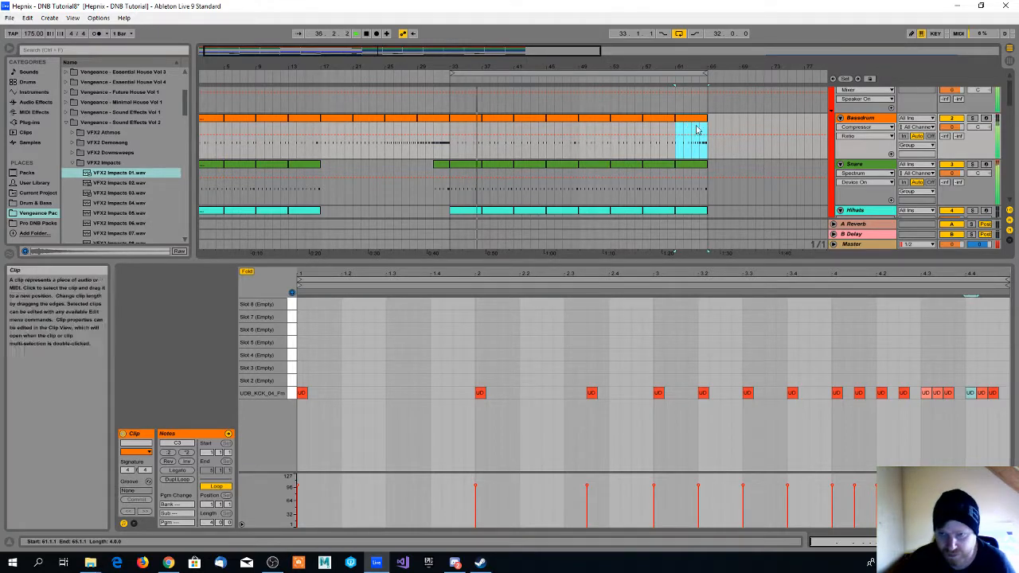
pyautogui.click(699, 164)
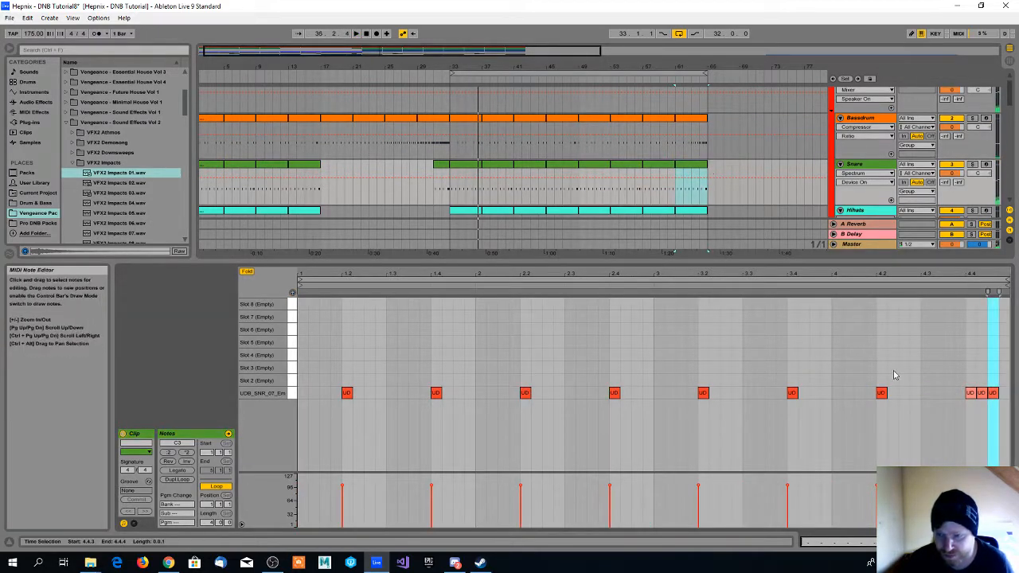
# Step: Delete the kick notes at 4.4.1, 4.4.2 and 4.4.3 from the last Bassdrum clip
pyautogui.click(702, 120)
pyautogui.click(977, 393)
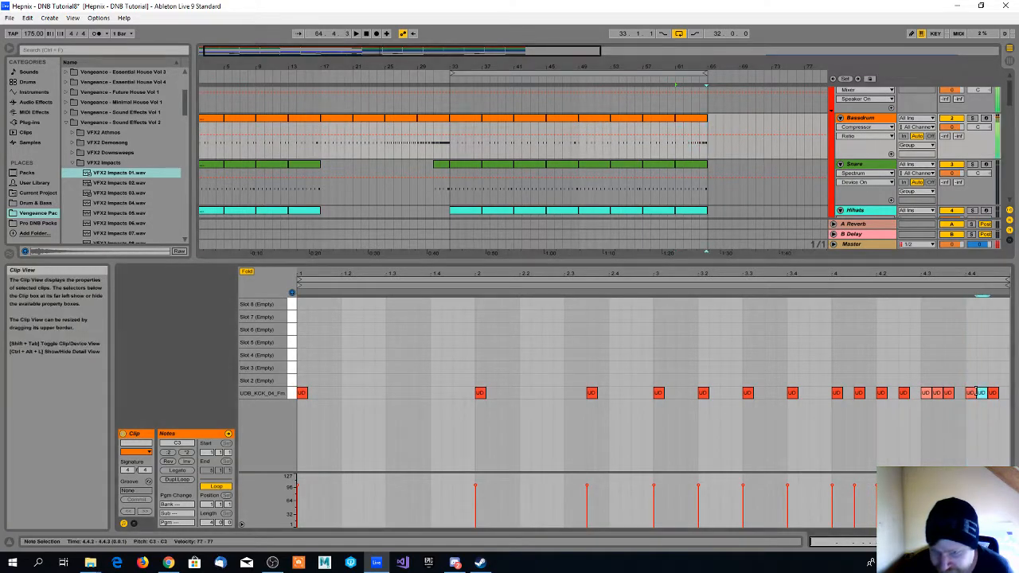
pyautogui.press('Delete')
pyautogui.click(992, 397)
pyautogui.press('Delete')
pyautogui.click(971, 395)
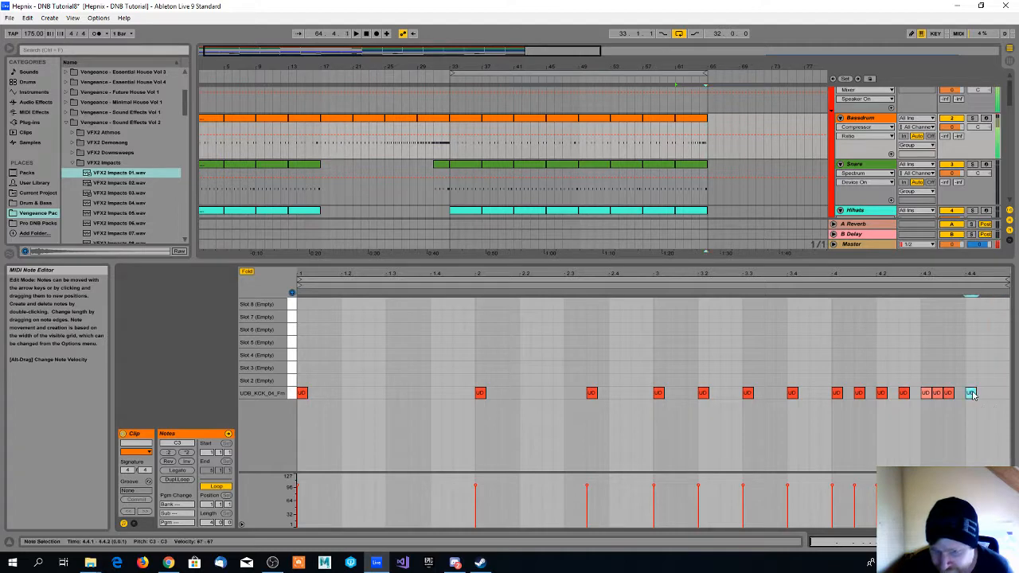
pyautogui.press('Delete')
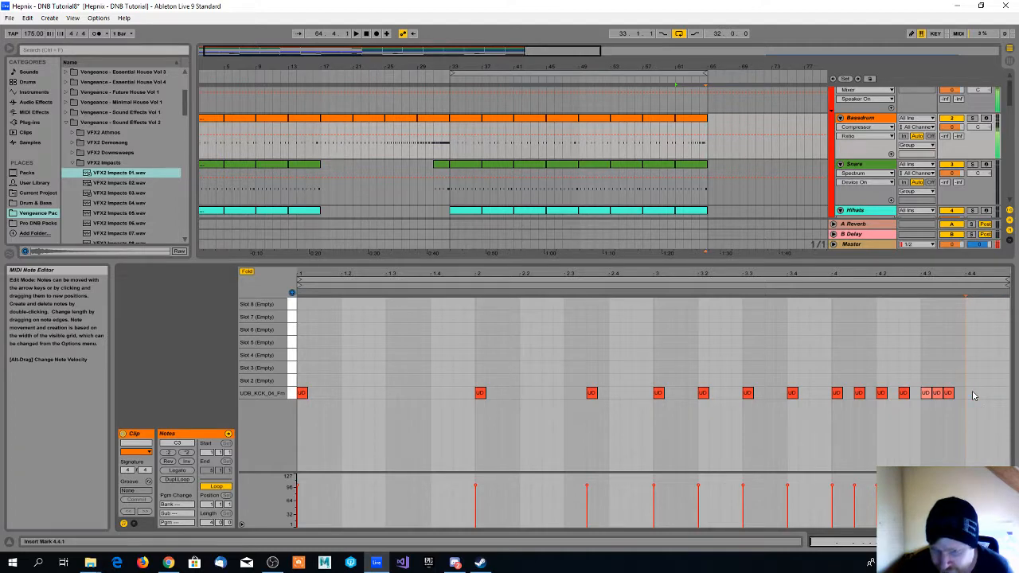
# Step: Delete the kick notes at 3.2 and 3.4 from the last Bassdrum clip and listen to the loop
pyautogui.click(704, 395)
pyautogui.press('Delete')
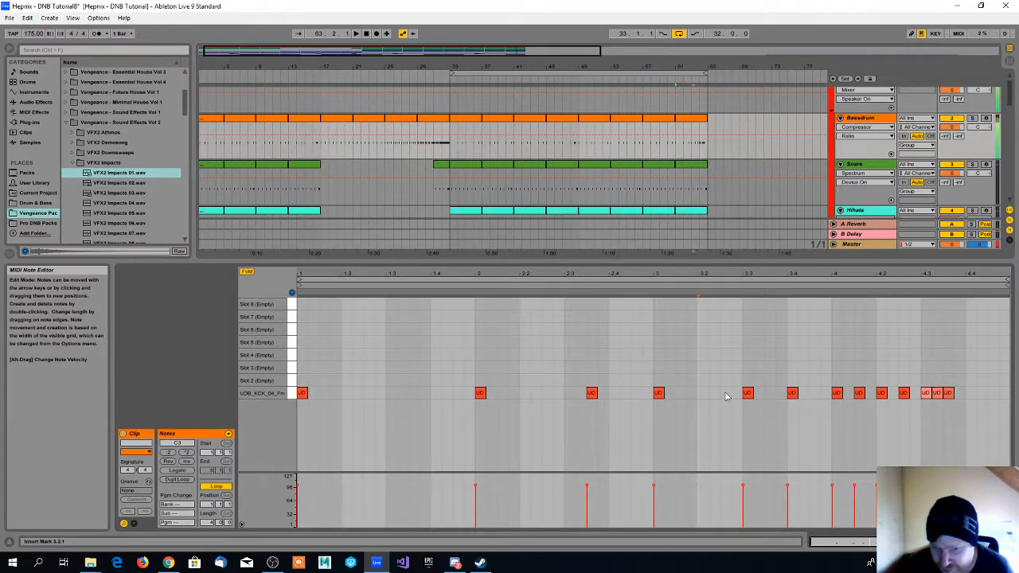
pyautogui.click(792, 395)
pyautogui.press('Delete')
pyautogui.press('space')
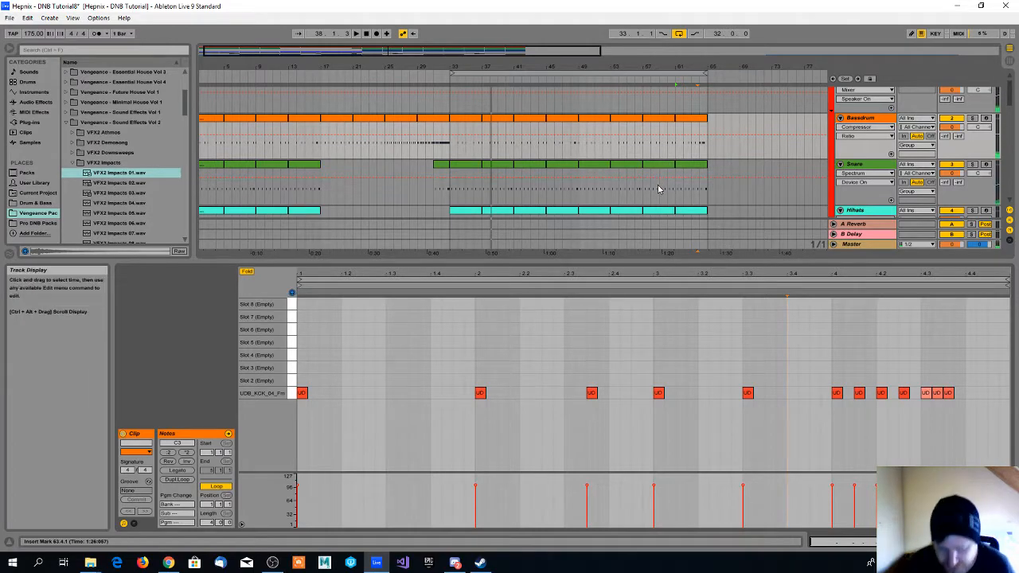
# Step: Copy the drop section from bar 33 to bar 65 across all tracks and paste it at bar 65
pyautogui.scroll(-1, 656, 176)
pyautogui.scroll(-6, 655, 174)
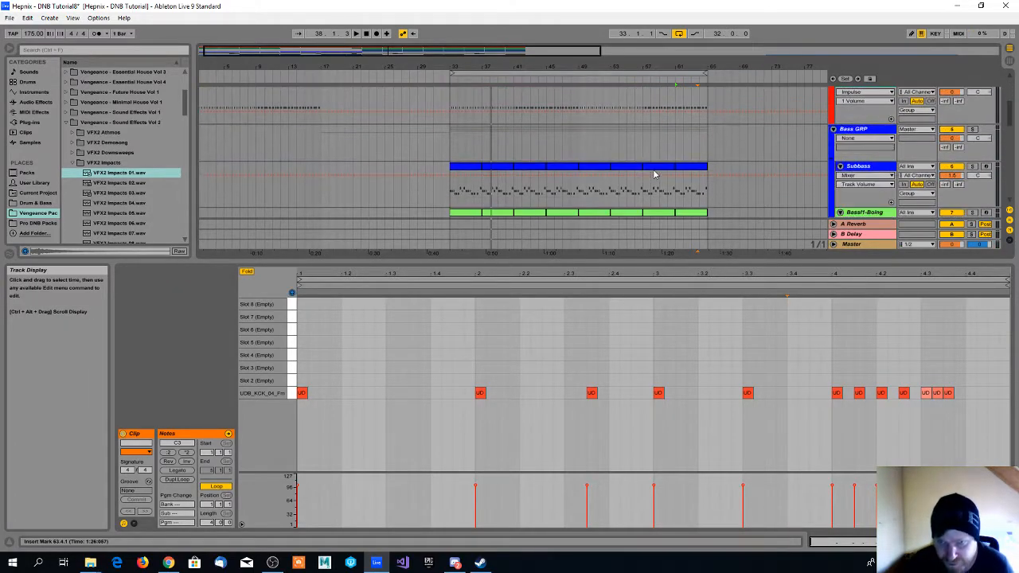
pyautogui.scroll(7, 654, 174)
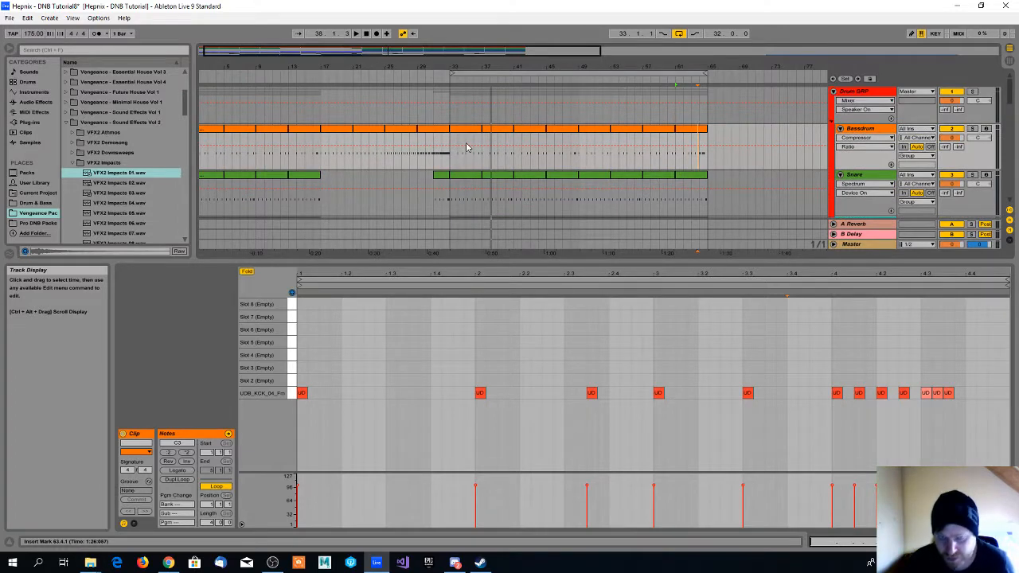
pyautogui.moveTo(465, 139); pyautogui.dragTo(482, 141)
pyautogui.scroll(-3, 702, 164)
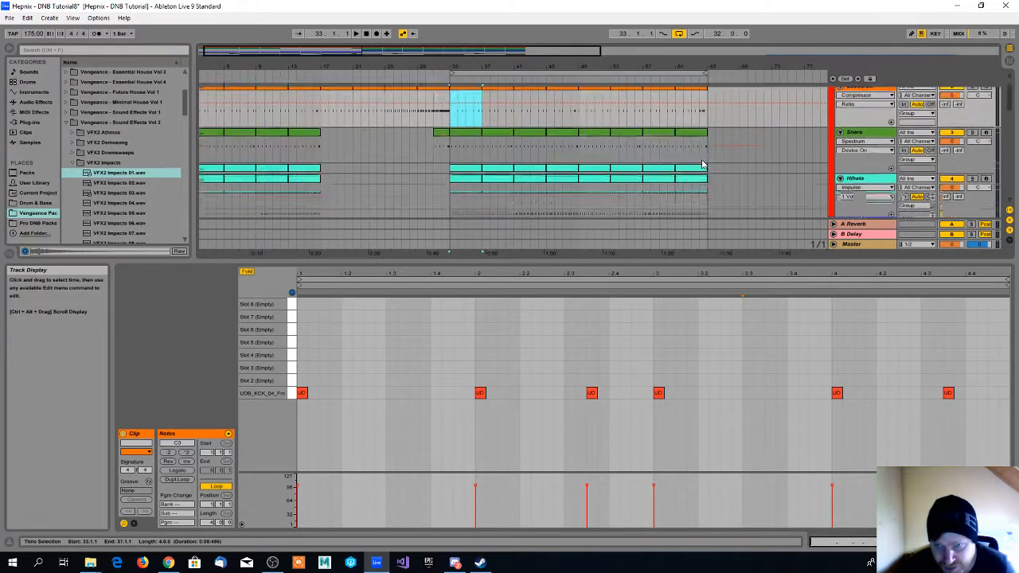
pyautogui.scroll(-10, 702, 165)
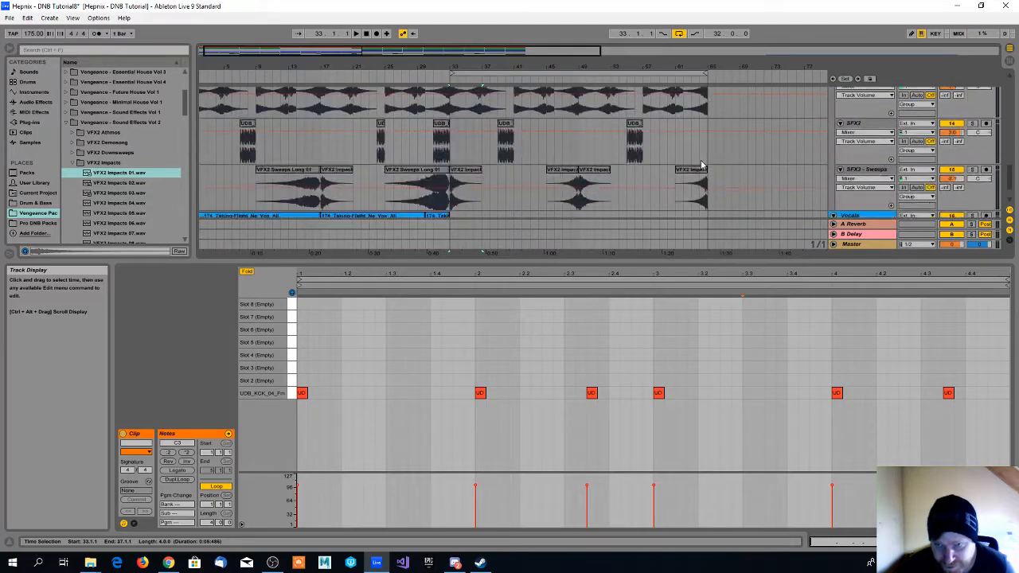
pyautogui.keyDown('shift'); pyautogui.click(706, 214); pyautogui.keyUp('shift')
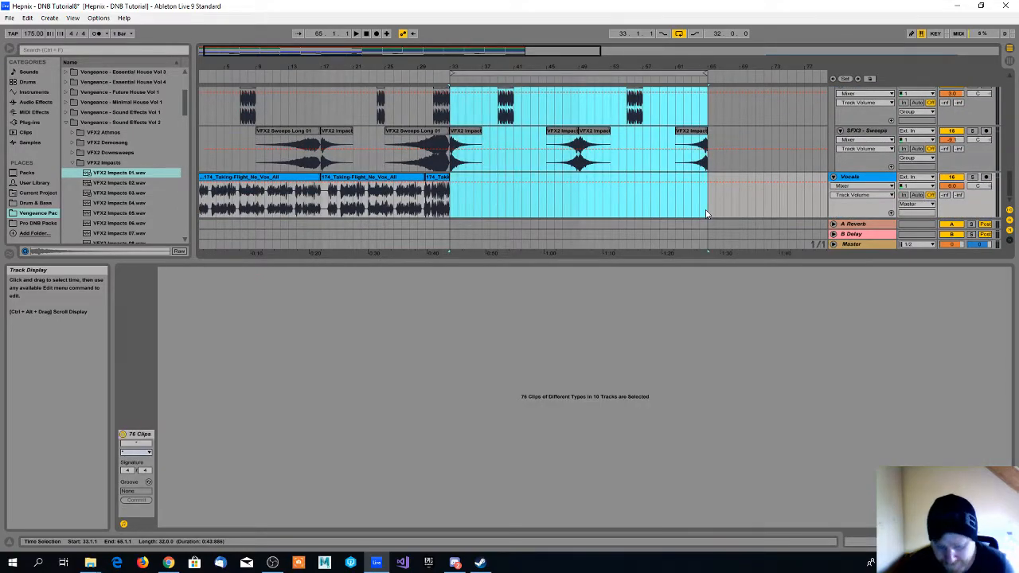
pyautogui.scroll(12, 711, 167)
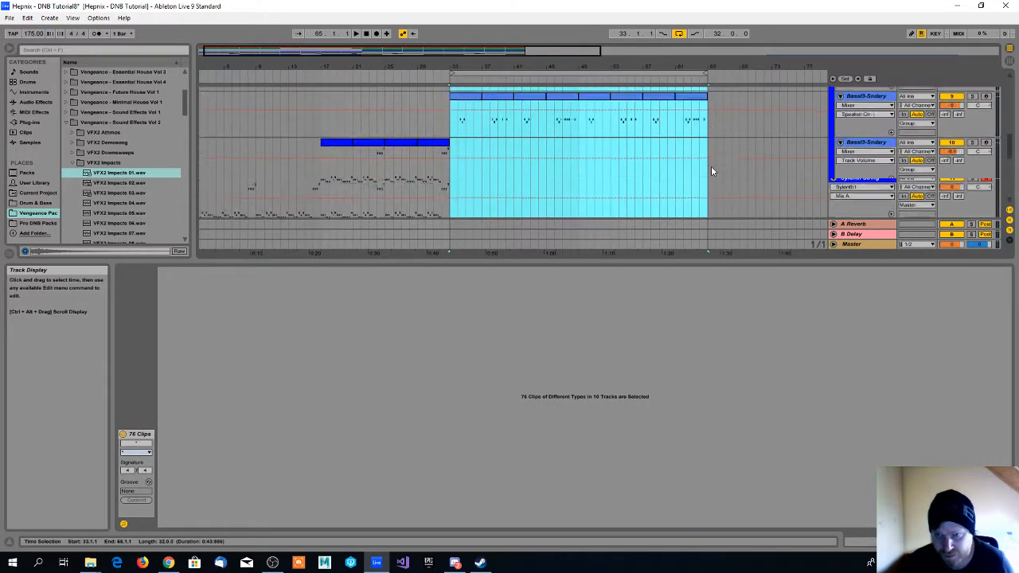
pyautogui.click(709, 137)
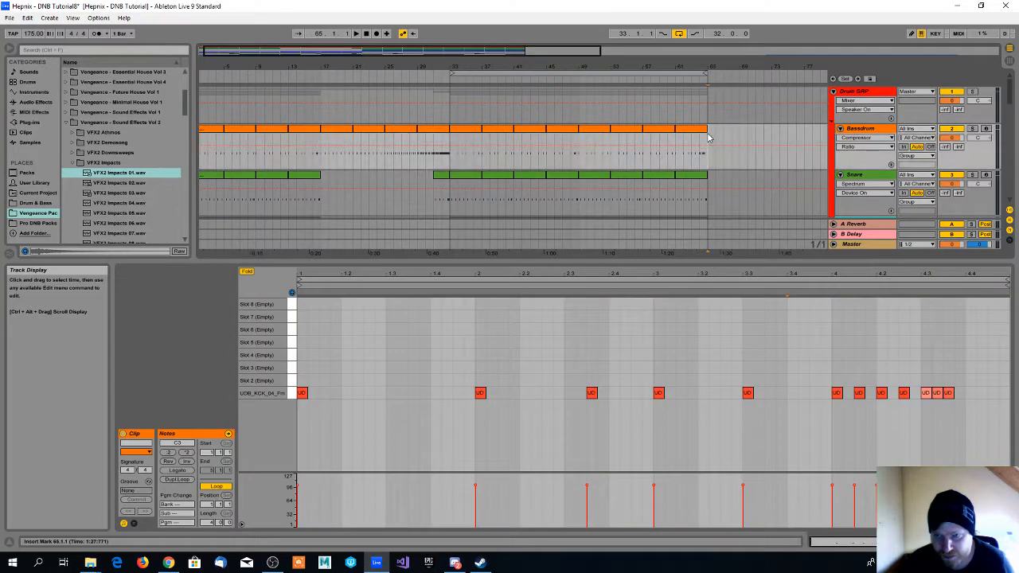
pyautogui.hotkey('ctrl', 'v')
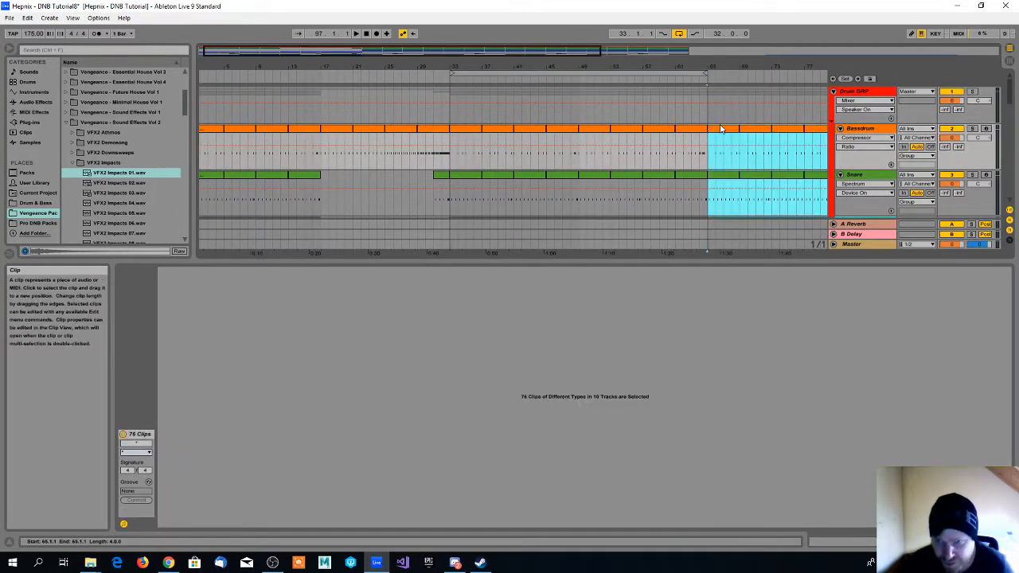
# Step: Set the arrangement loop to the first pasted Bassdrum clip, bars 65 to 69
pyautogui.click(721, 131)
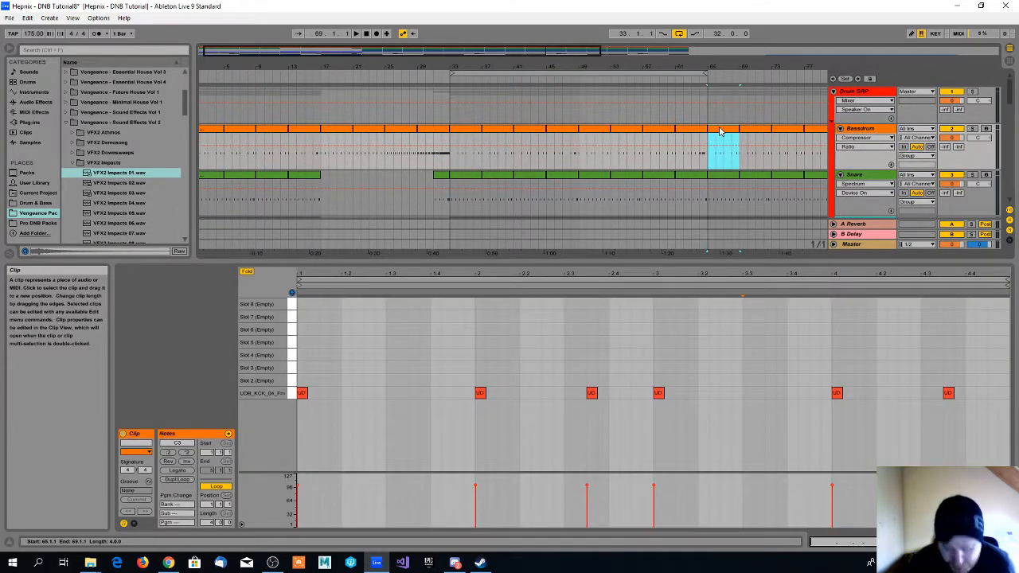
pyautogui.hotkey('ctrl', 'l')
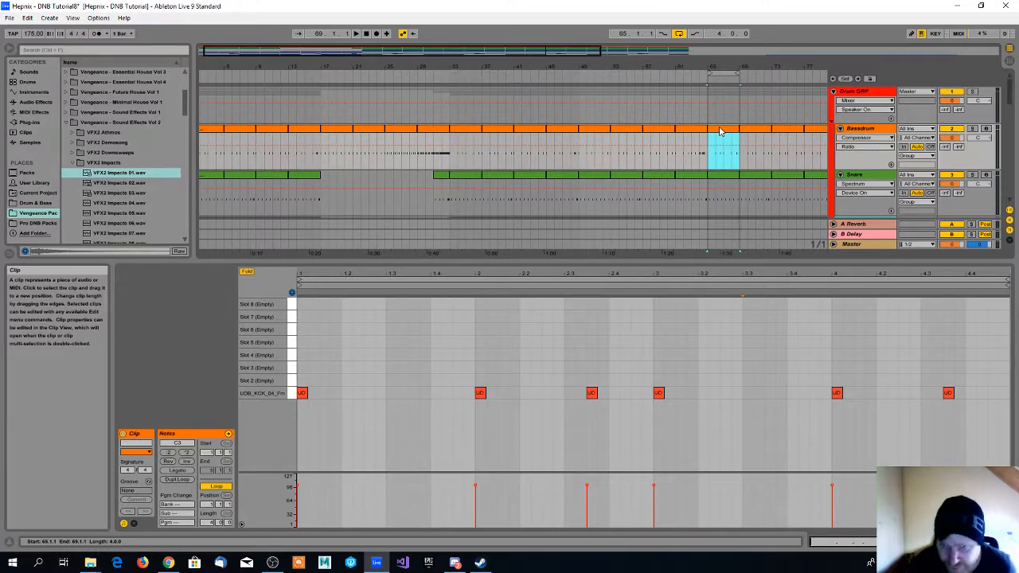
pyautogui.moveTo(725, 67); pyautogui.dragTo(520, 67)
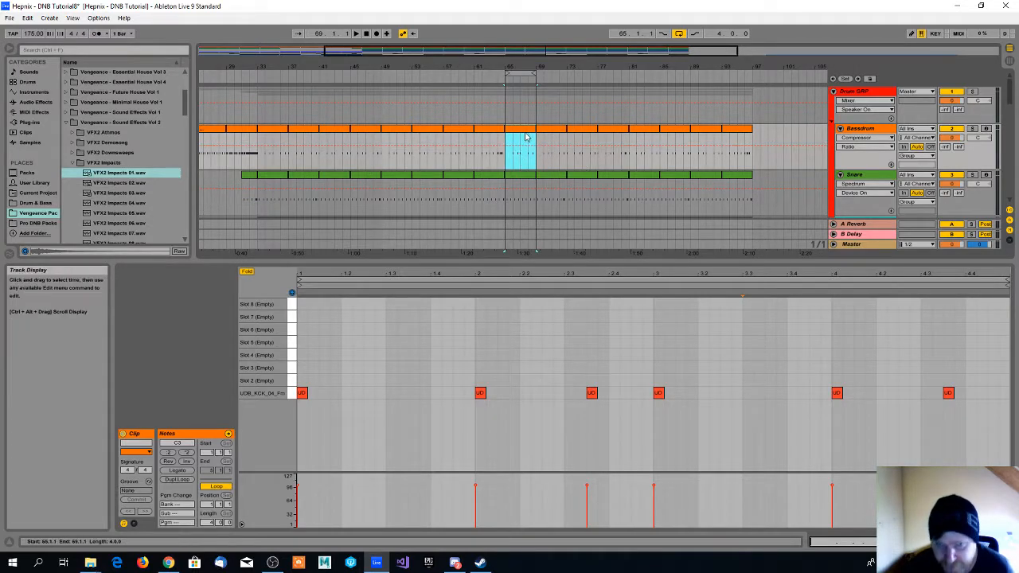
# Step: Move the first five notes of the Wob bass clip at bar 65 so that they start at 2.1.1
pyautogui.scroll(-1, 525, 133)
pyautogui.scroll(-10, 525, 134)
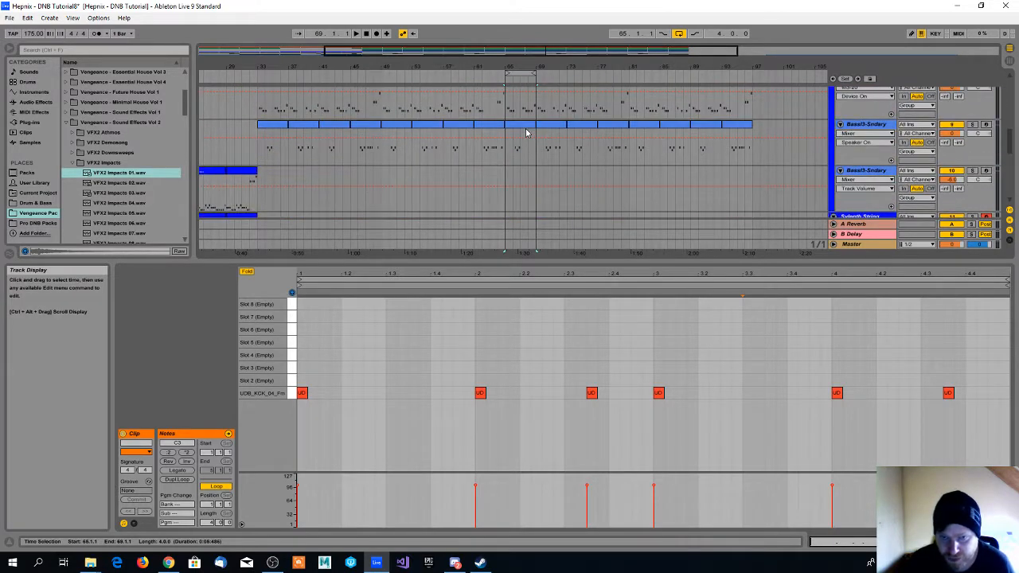
pyautogui.scroll(2, 525, 134)
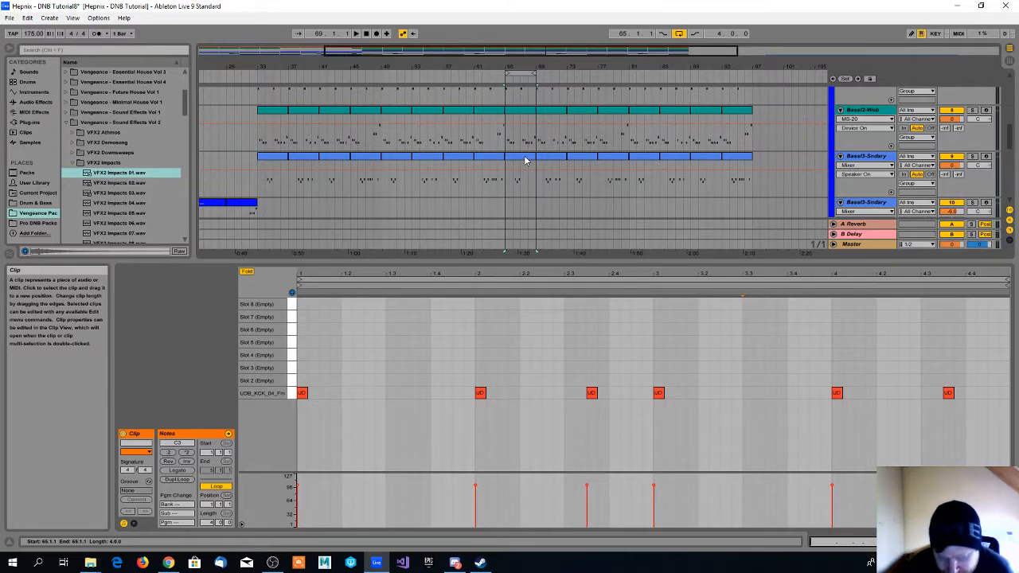
pyautogui.click(523, 152)
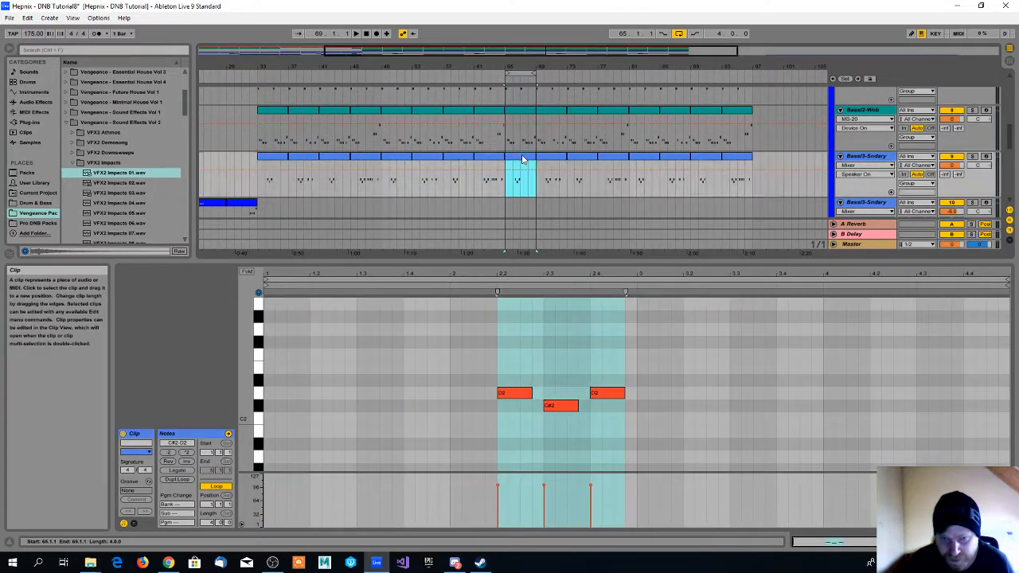
pyautogui.scroll(3, 523, 128)
pyautogui.scroll(-3, 523, 123)
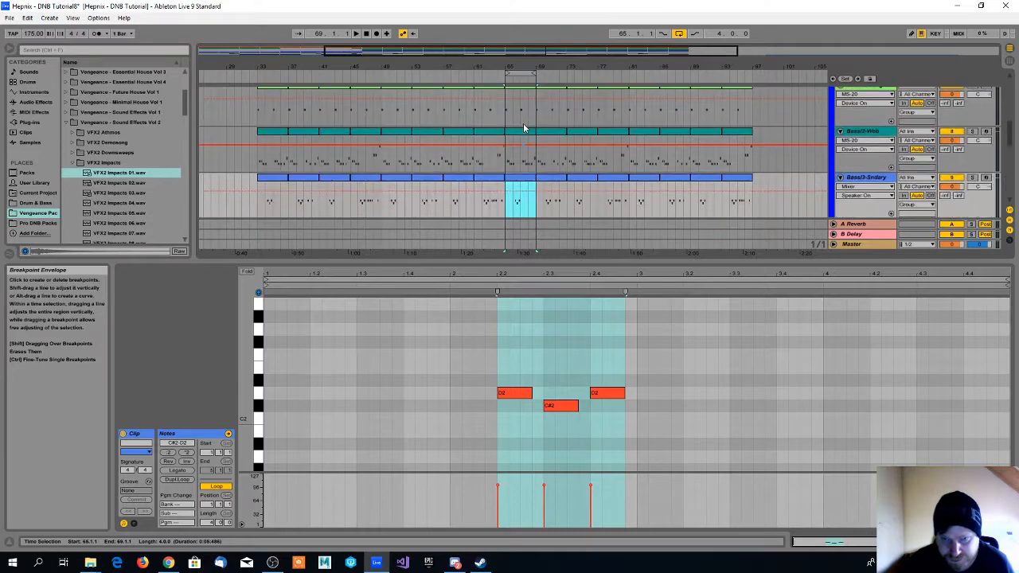
pyautogui.click(523, 137)
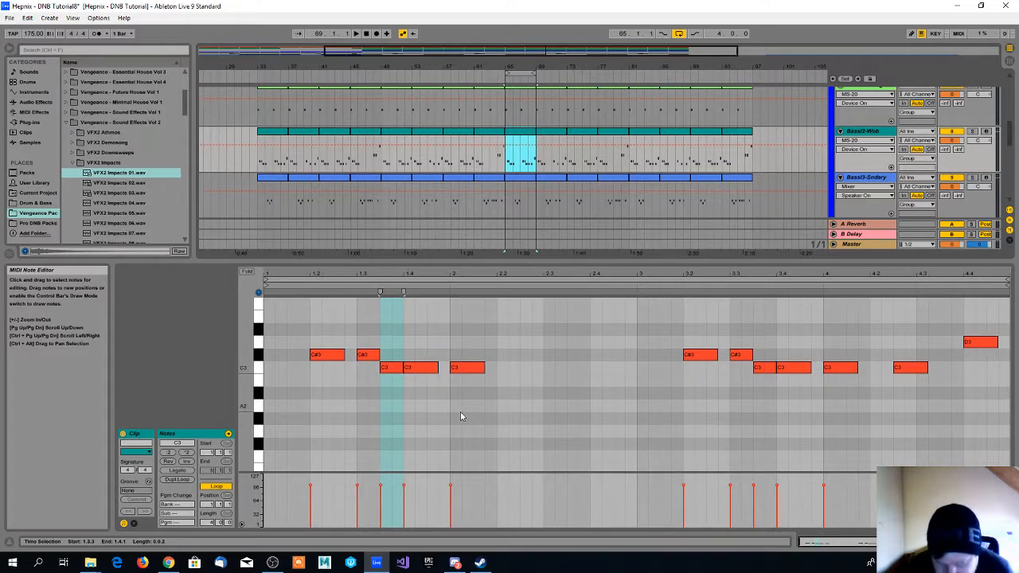
pyautogui.click(468, 388)
pyautogui.moveTo(468, 388); pyautogui.dragTo(315, 344)
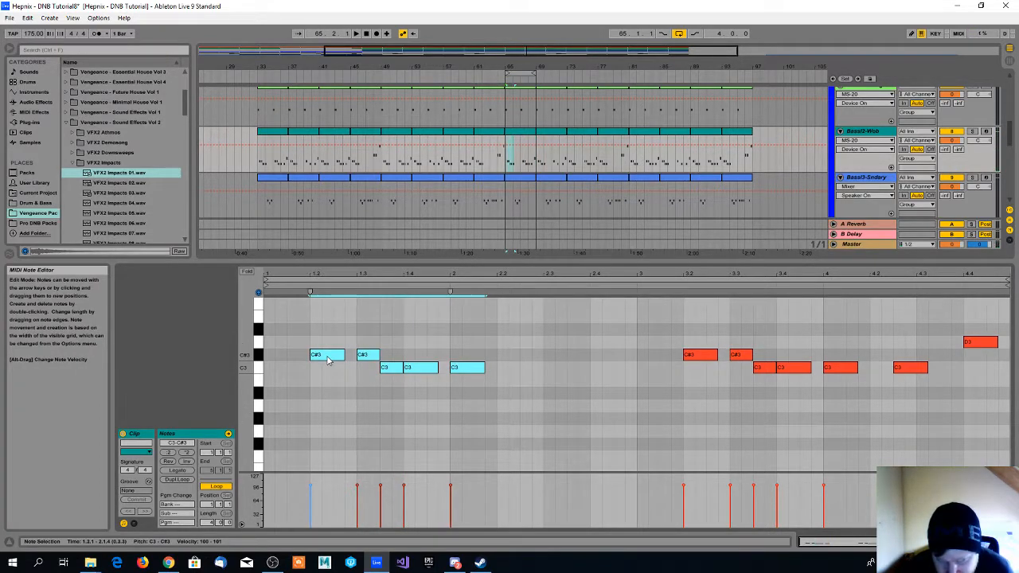
pyautogui.moveTo(327, 360); pyautogui.dragTo(470, 358)
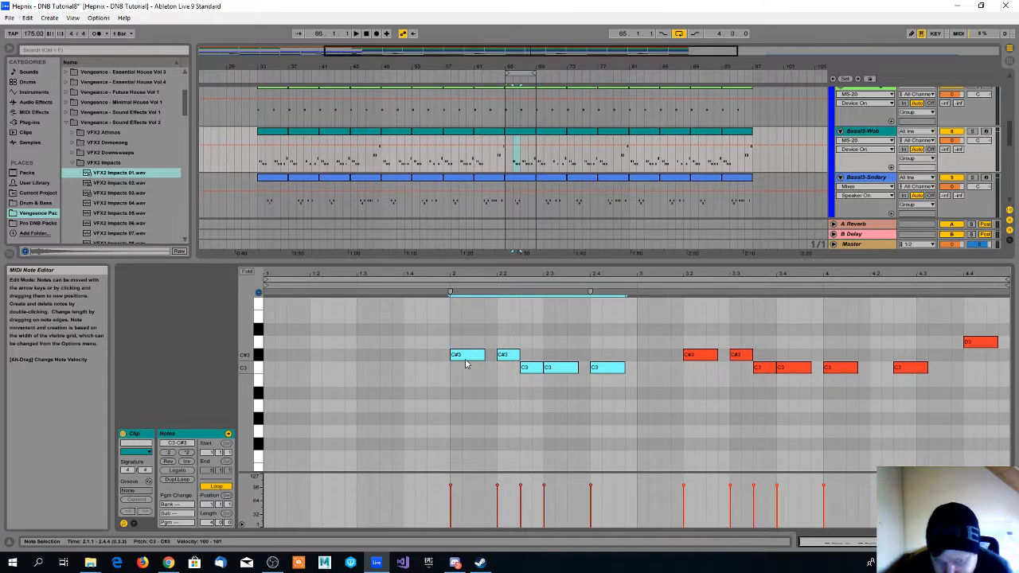
# Step: Delete the Wob clip's last C3 and D3 notes and move the second five-note group to start at 4.1.1
pyautogui.scroll(-1, 475, 355)
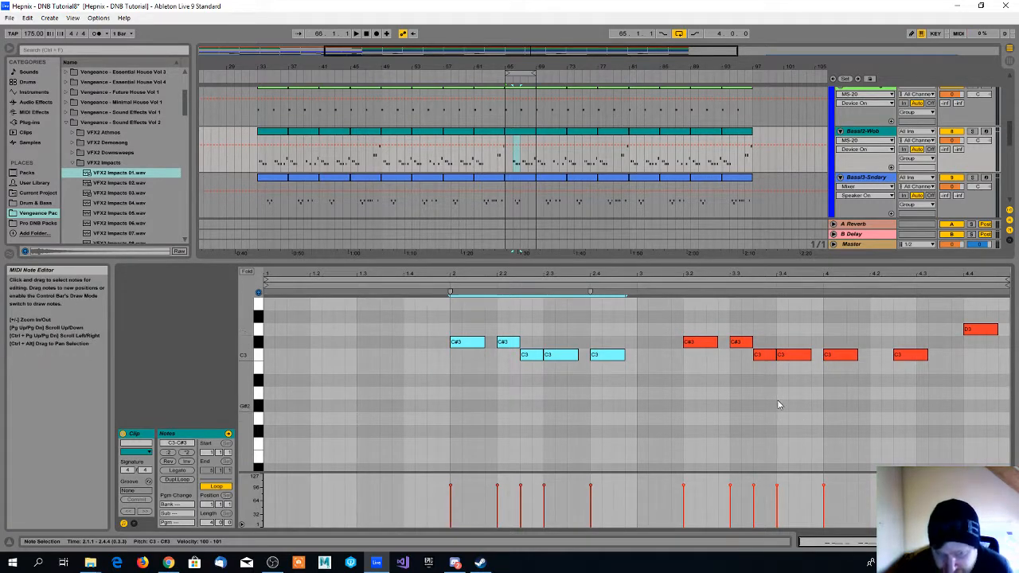
pyautogui.scroll(4, 788, 410)
pyautogui.moveTo(999, 422); pyautogui.dragTo(916, 357)
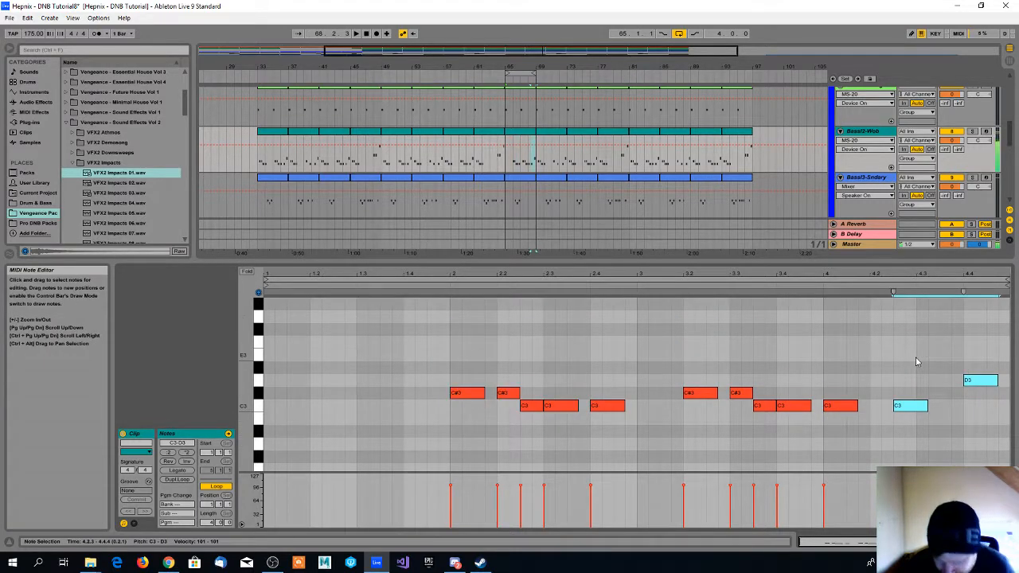
pyautogui.press('Delete')
pyautogui.moveTo(844, 444); pyautogui.dragTo(831, 404)
pyautogui.moveTo(845, 402); pyautogui.dragTo(840, 401)
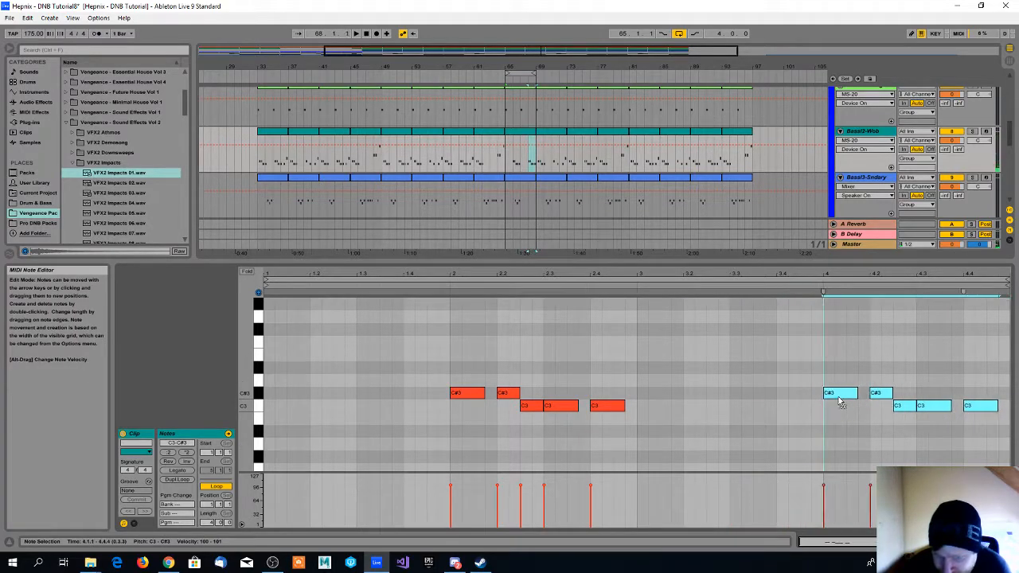
# Step: Move the three notes of the Sndary bass clip at bar 65 to start at 1.2 and listen to the loop
pyautogui.click(523, 179)
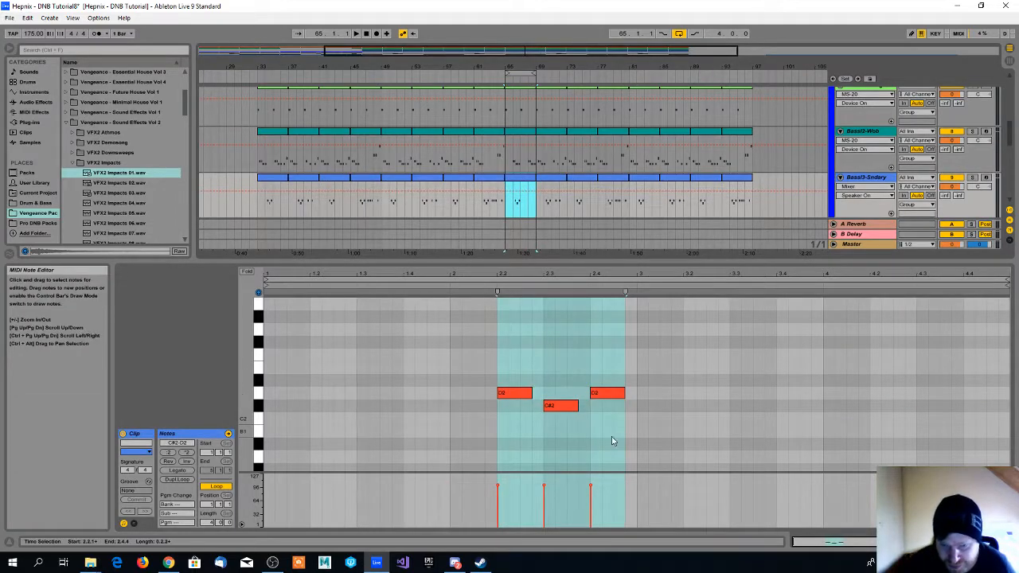
pyautogui.moveTo(600, 429); pyautogui.dragTo(337, 393)
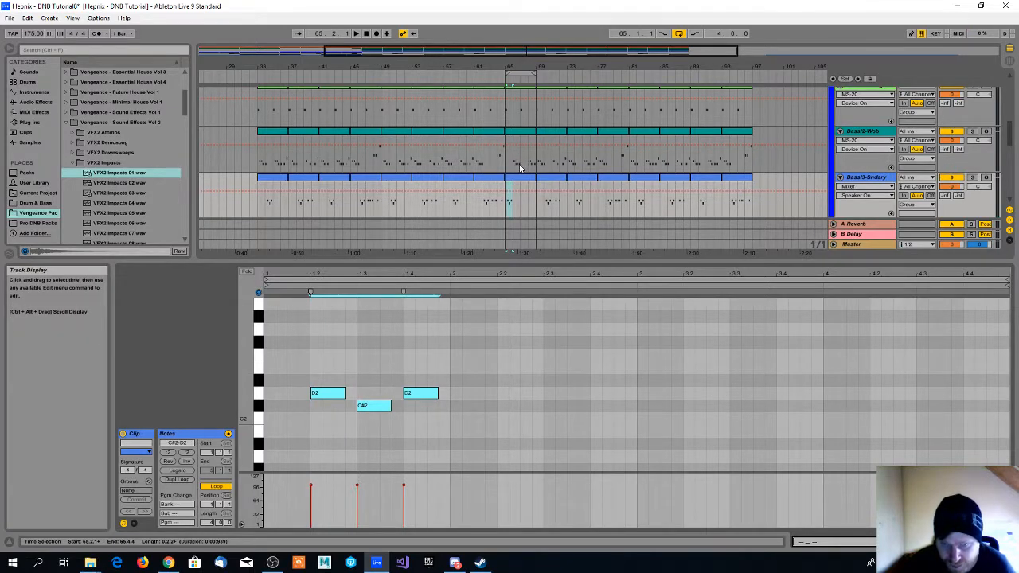
pyautogui.scroll(-3, 521, 167)
pyautogui.scroll(5, 521, 167)
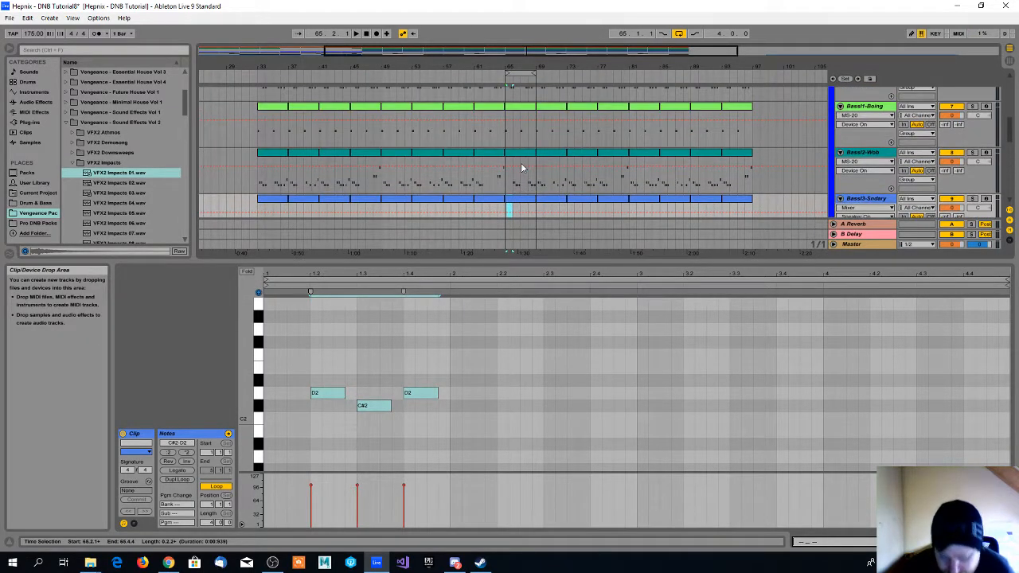
pyautogui.scroll(-1, 521, 168)
pyautogui.press('space')
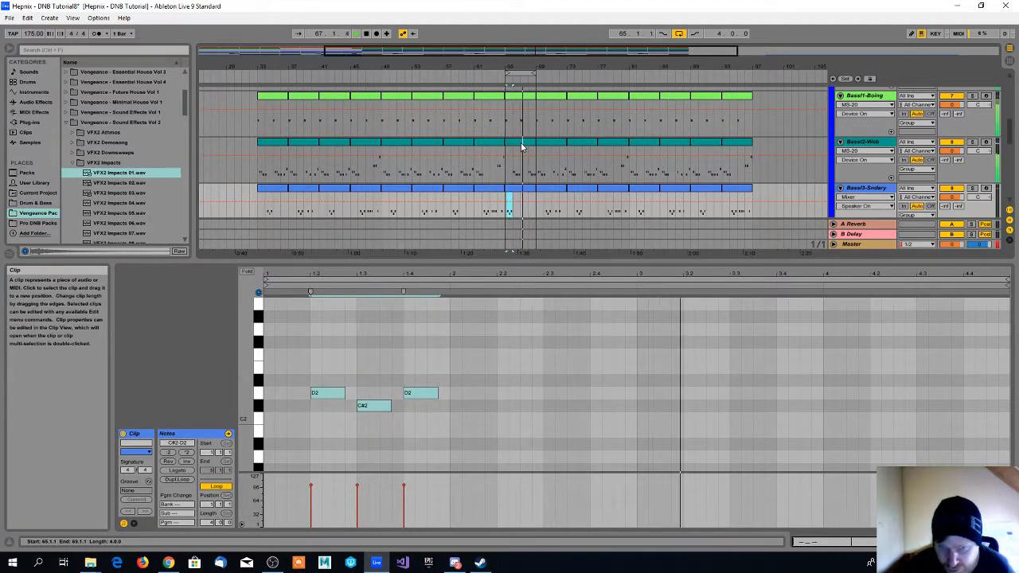
pyautogui.moveTo(507, 203); pyautogui.dragTo(537, 204)
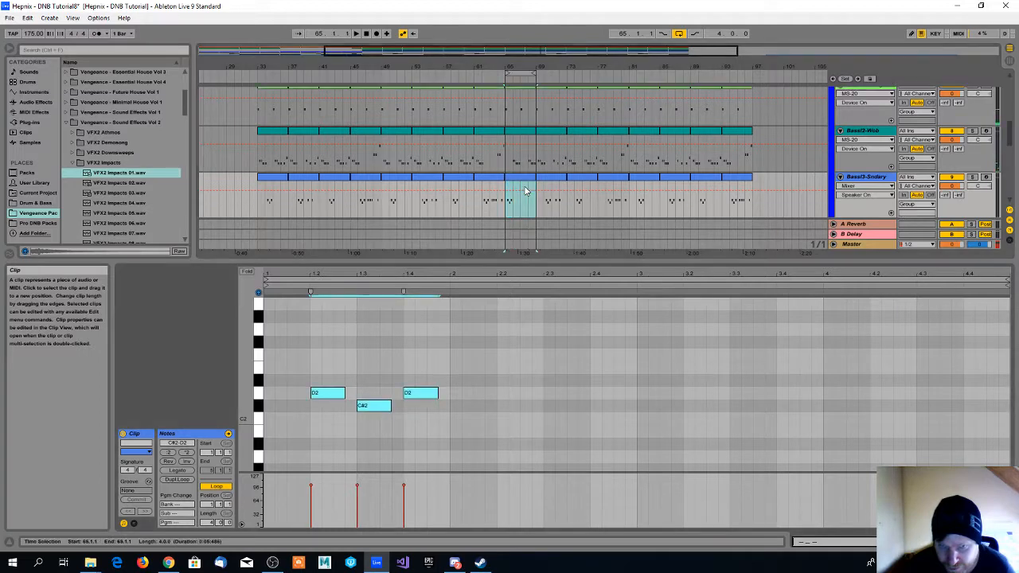
pyautogui.press('space')
# Step: Copy the three notes of the Sndary bass clip and paste them at 3.2.1
pyautogui.moveTo(426, 437); pyautogui.dragTo(326, 386)
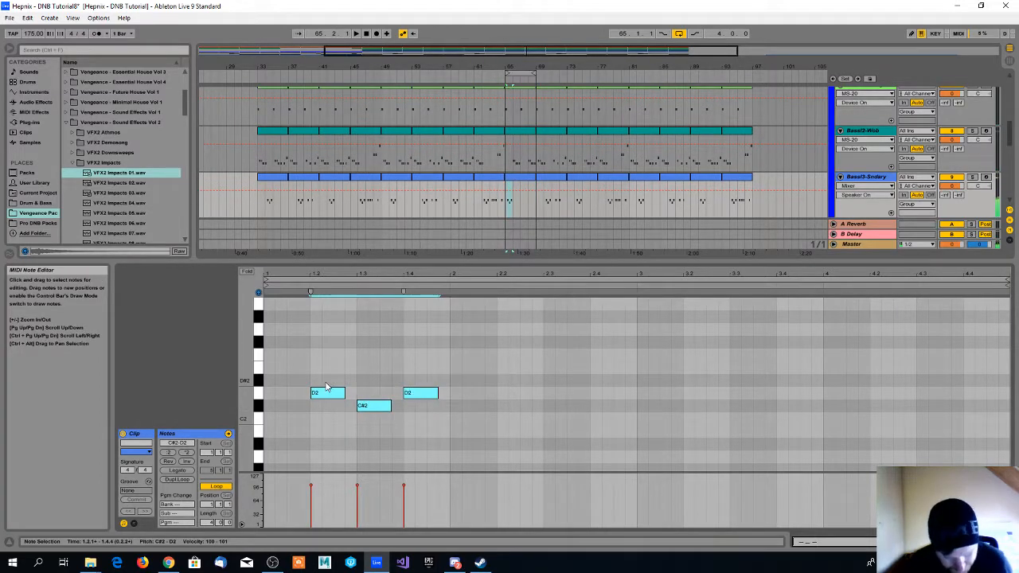
pyautogui.click(680, 393)
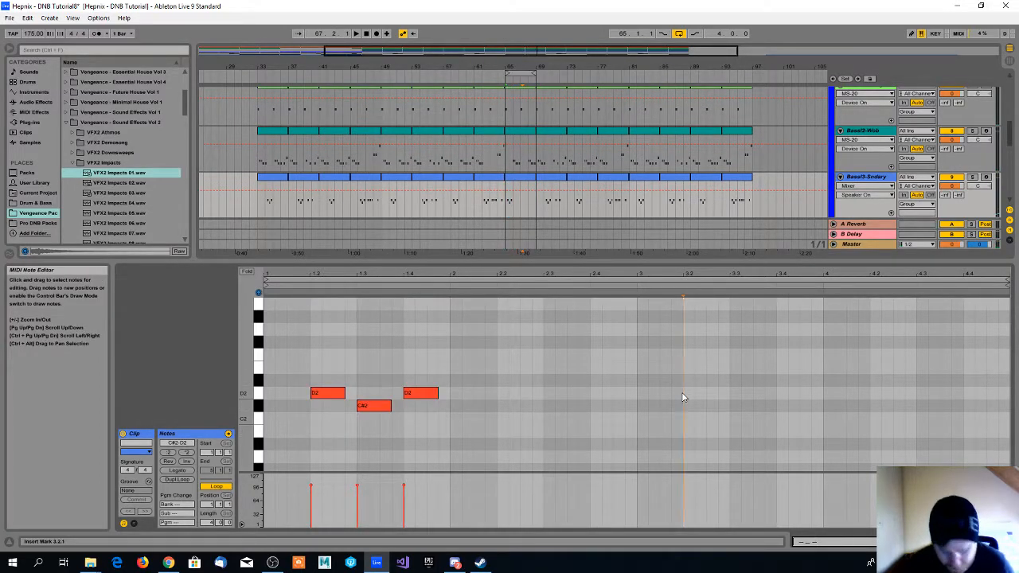
pyautogui.hotkey('ctrl', 'v')
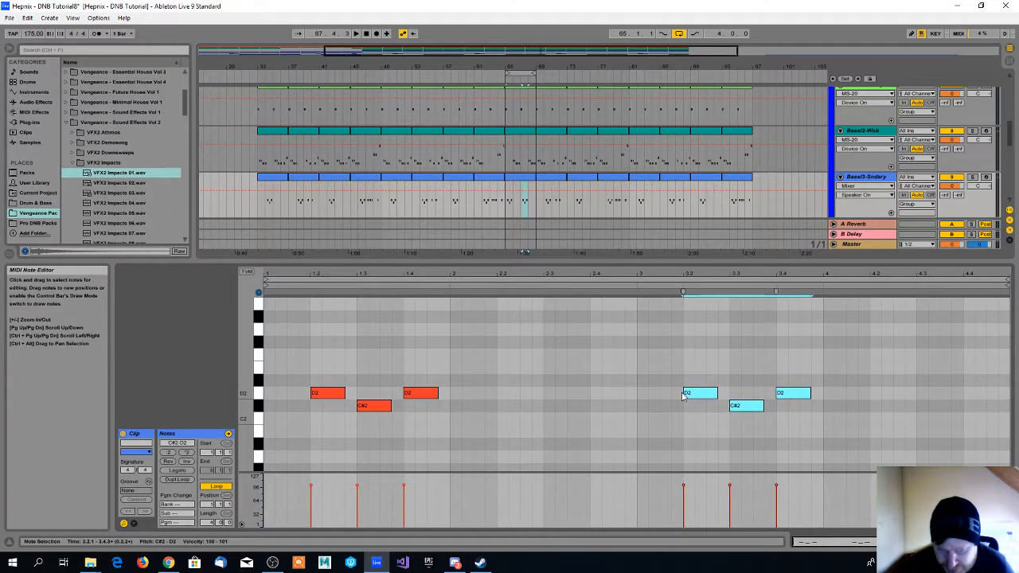
# Step: Raise the middle note of the pasted Sndary group to D#2 and listen to the loop
pyautogui.scroll(-1, 689, 408)
pyautogui.click(727, 400)
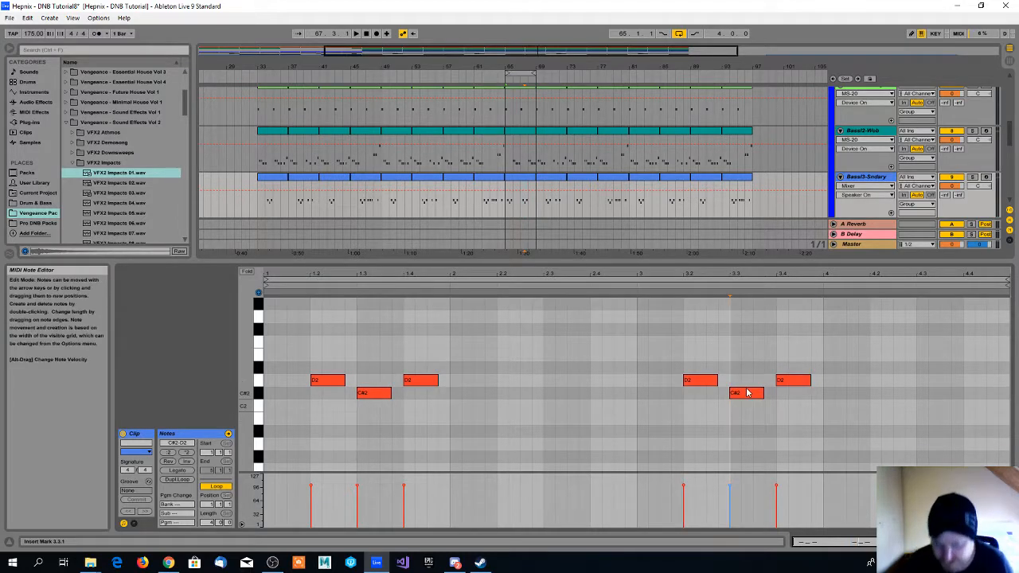
pyautogui.moveTo(747, 394); pyautogui.dragTo(746, 375)
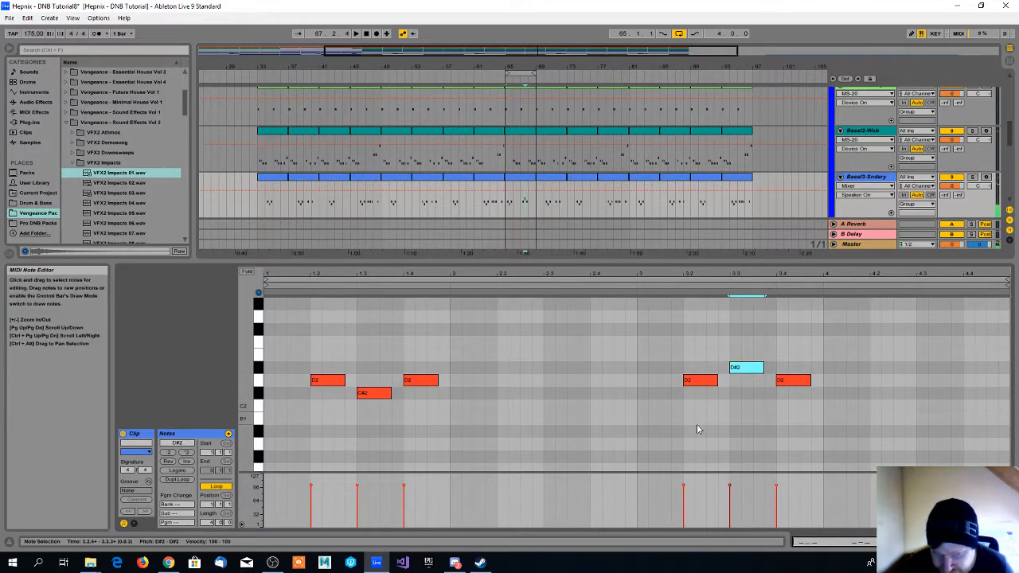
pyautogui.press('space')
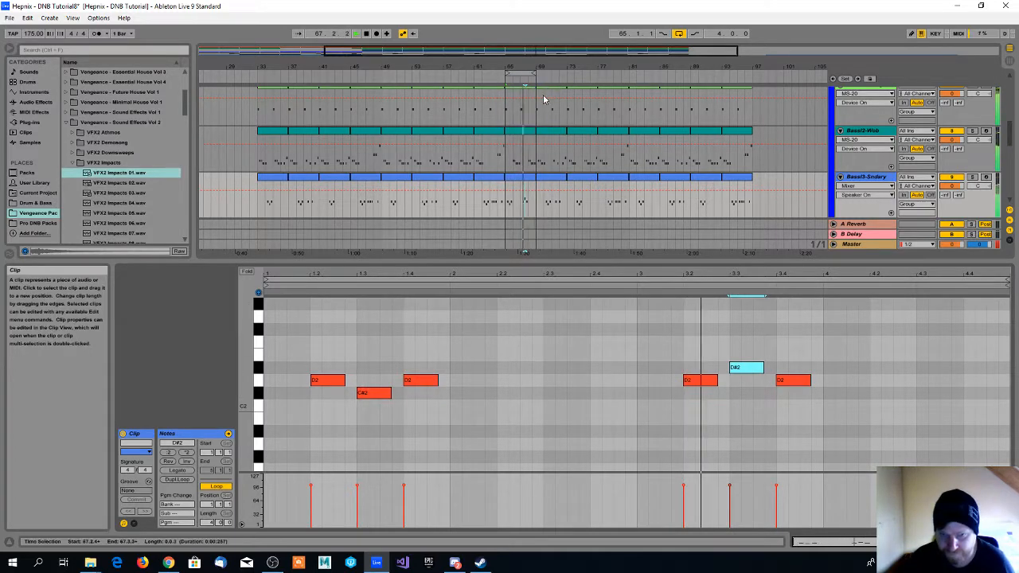
pyautogui.scroll(-1, 539, 118)
pyautogui.press('space')
# Step: Delete the first C3 note in the Wob clip's first group and extend the preceding C#3 note to end at 2.2.4
pyautogui.click(529, 120)
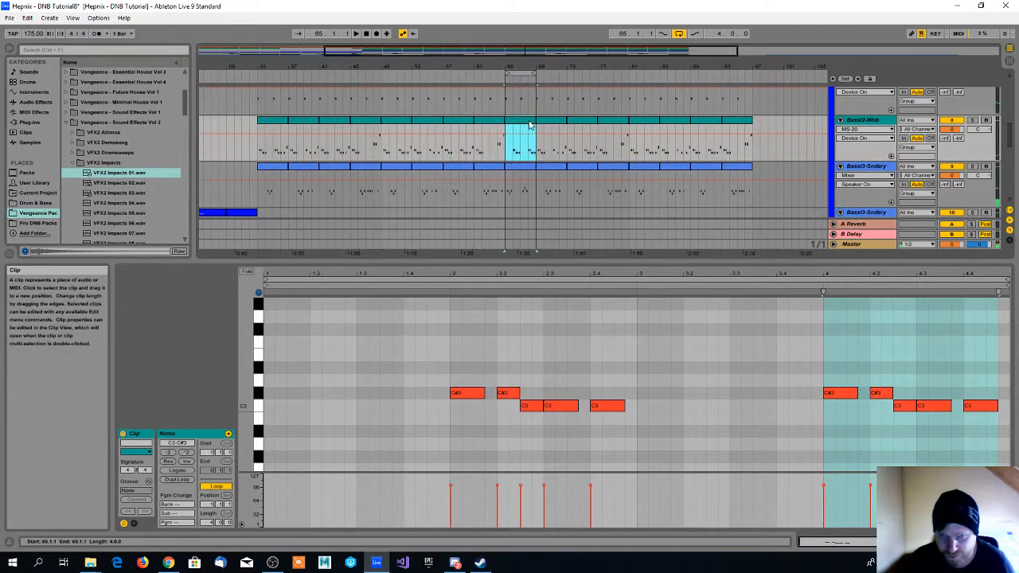
pyautogui.doubleClick(530, 122)
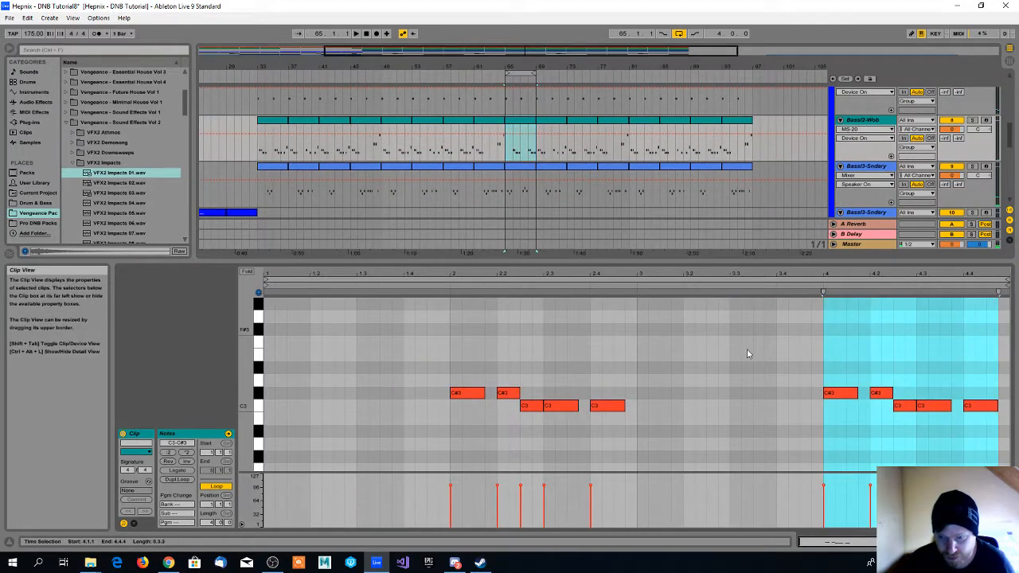
pyautogui.click(525, 412)
pyautogui.press('Delete')
pyautogui.moveTo(520, 393); pyautogui.dragTo(527, 395)
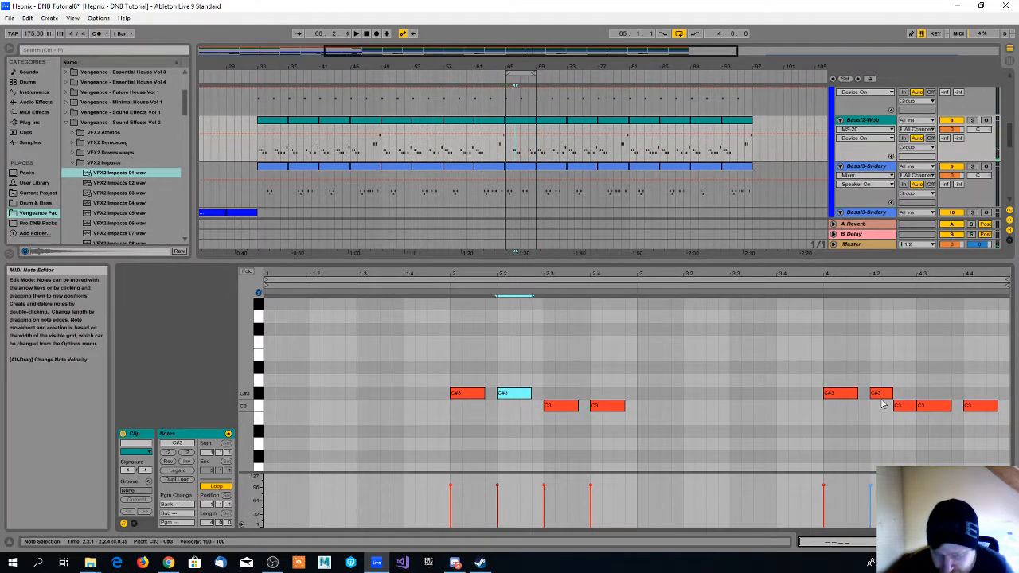
# Step: Raise the last two C3 notes of the Wob clip at bar 65, at 4.3 and 4.4, to D3 and listen to the loop
pyautogui.scroll(-1, 884, 406)
pyautogui.click(909, 396)
pyautogui.click(947, 395)
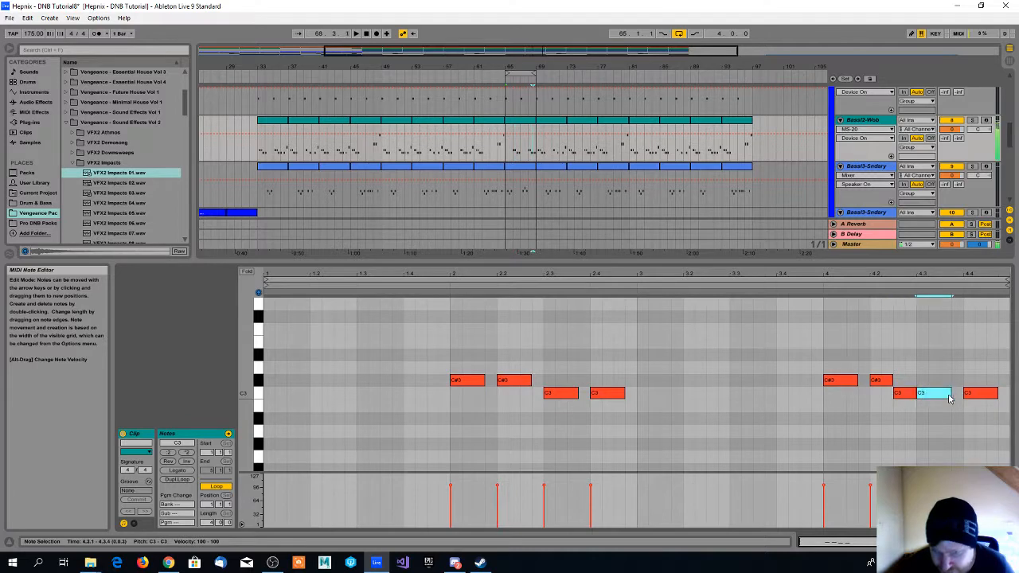
pyautogui.press('space')
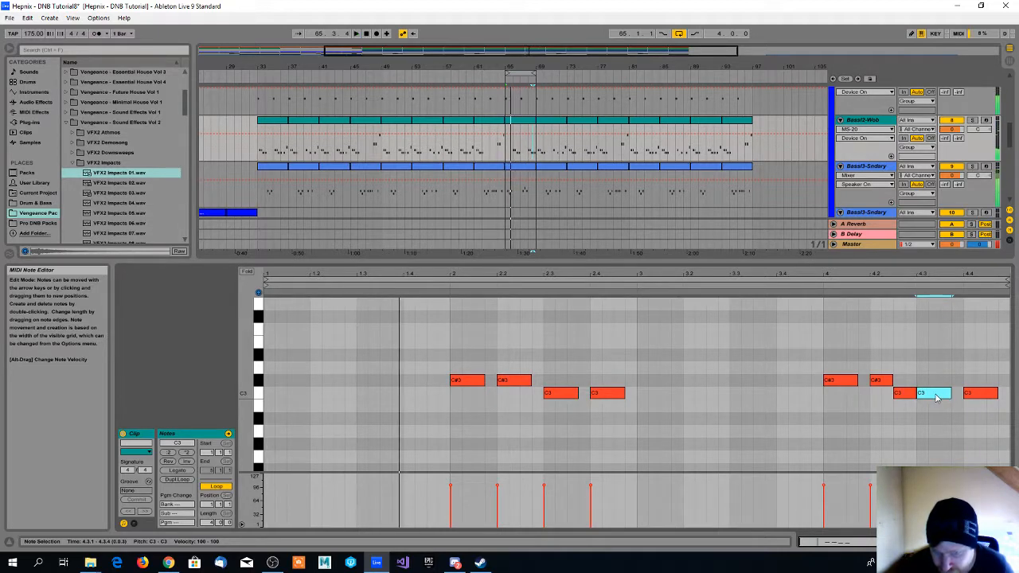
pyautogui.moveTo(936, 394); pyautogui.dragTo(978, 373)
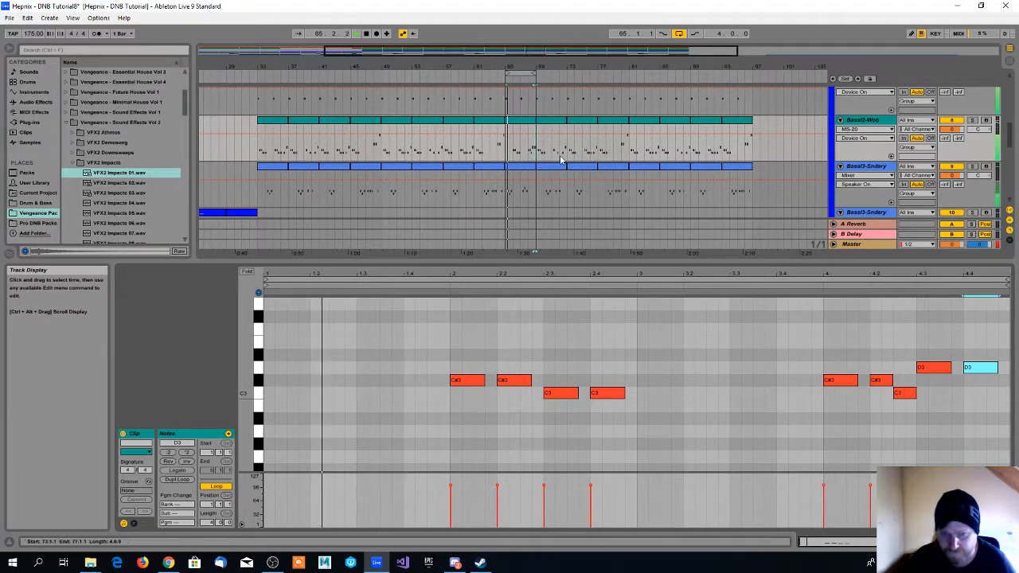
pyautogui.scroll(-1, 501, 111)
pyautogui.press('space')
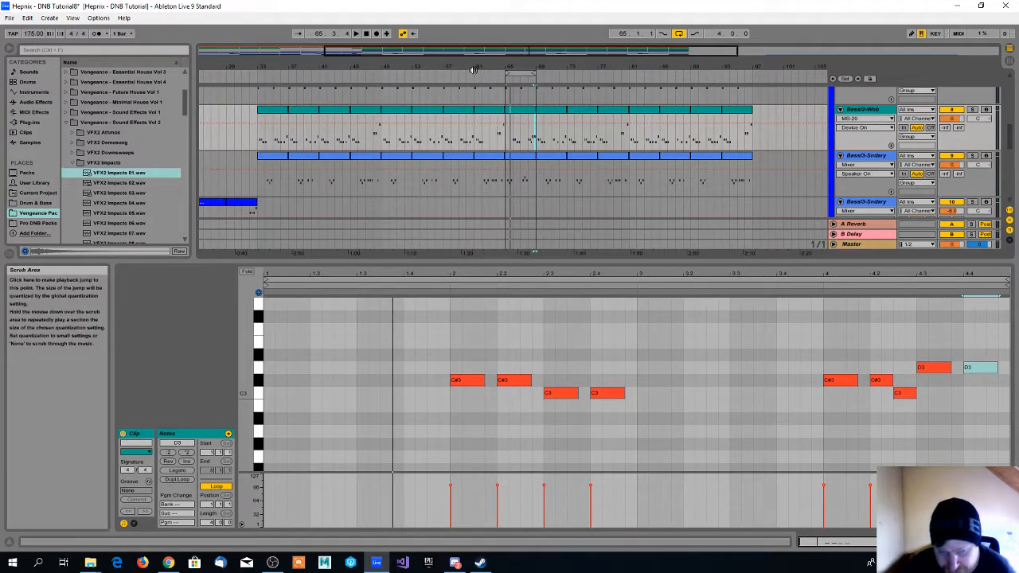
pyautogui.click(441, 73)
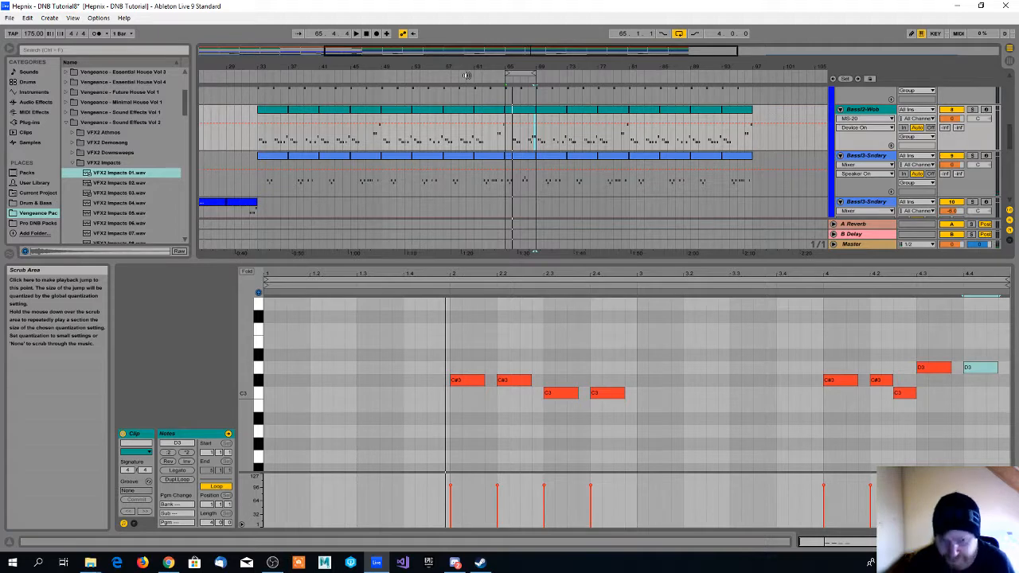
pyautogui.click(544, 359)
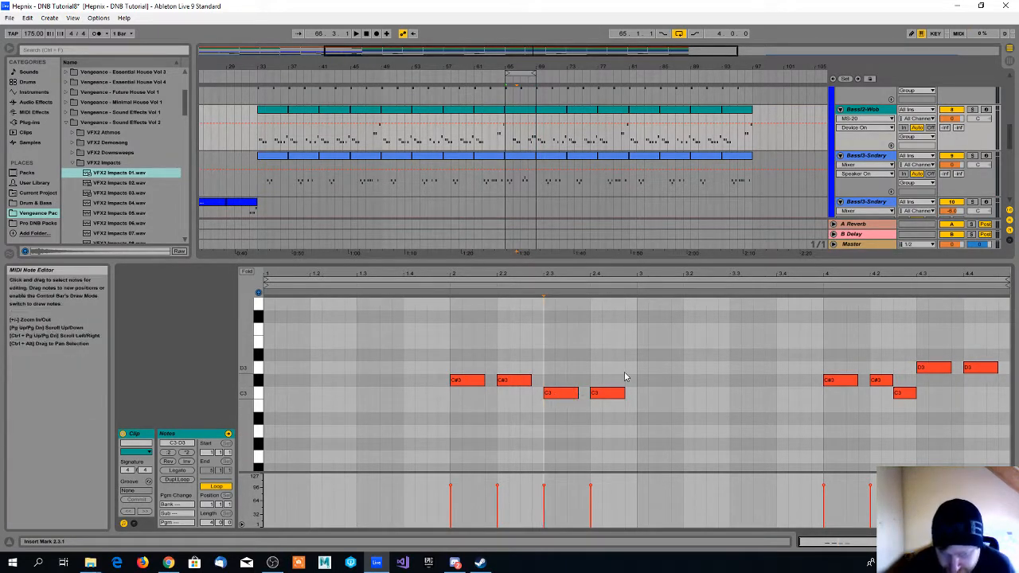
pyautogui.scroll(-1, 563, 366)
pyautogui.scroll(2, 605, 347)
pyautogui.scroll(-1, 573, 380)
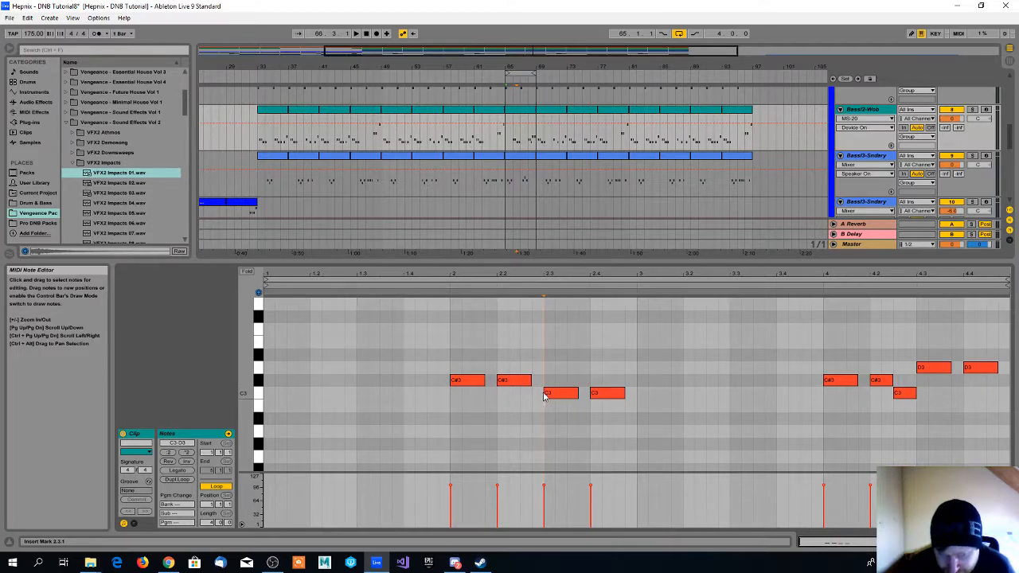
pyautogui.scroll(-1, 572, 390)
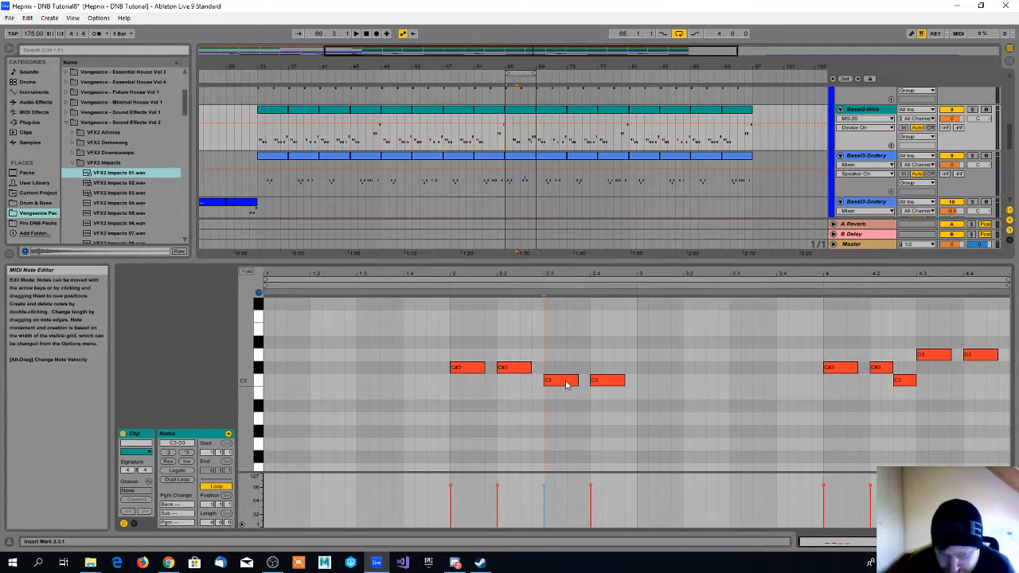
pyautogui.click(566, 384)
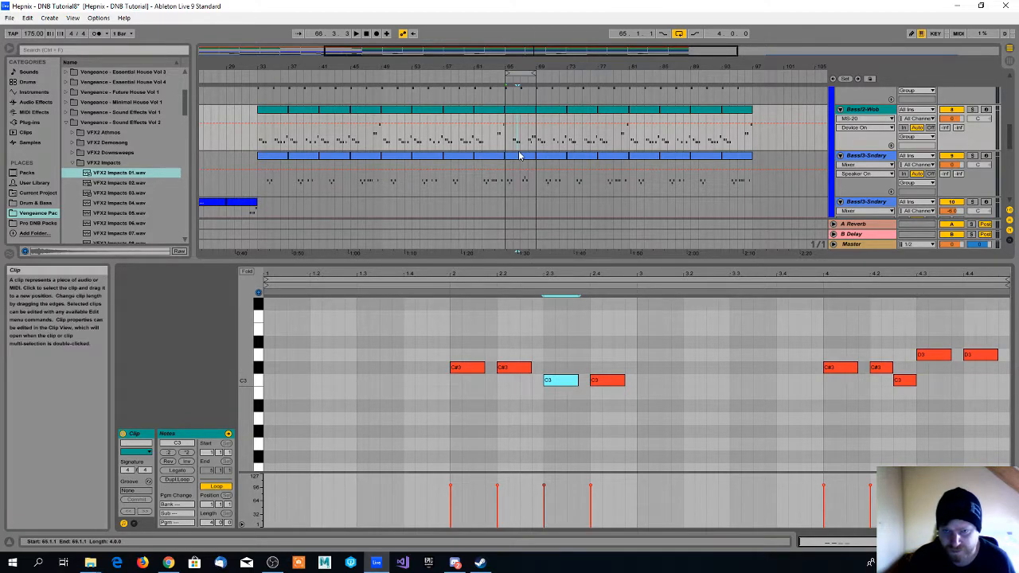
# Step: Open the Wob clip at bar 69 and set the arrangement loop to its four bars
pyautogui.scroll(4, 518, 155)
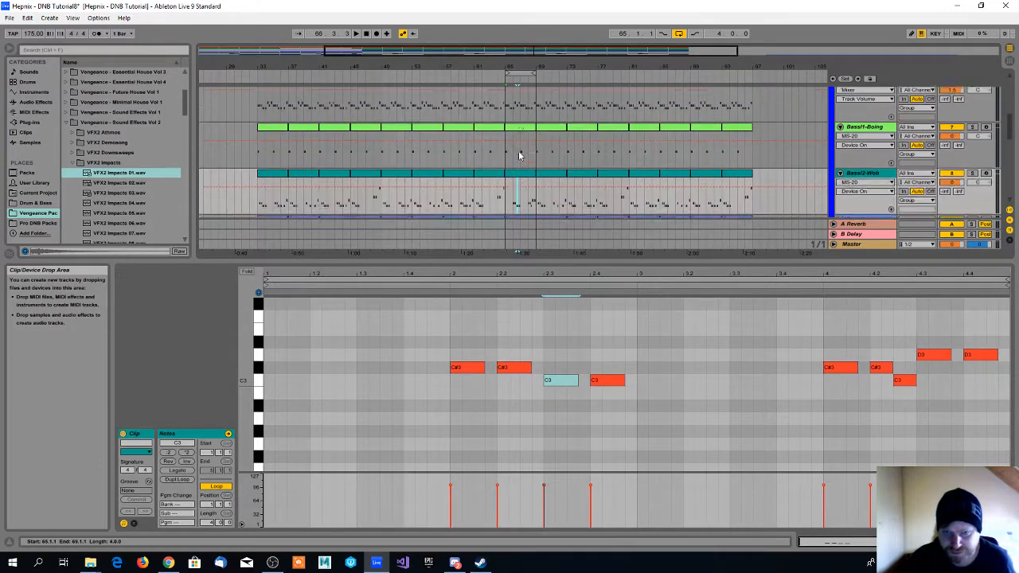
pyautogui.scroll(-2, 518, 155)
pyautogui.scroll(-2, 518, 155)
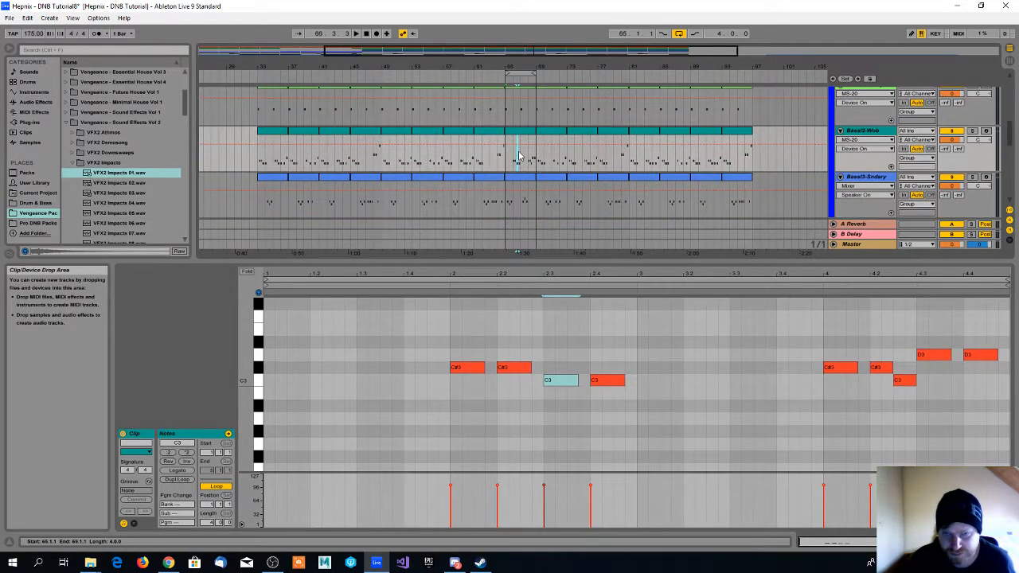
pyautogui.scroll(-1, 553, 132)
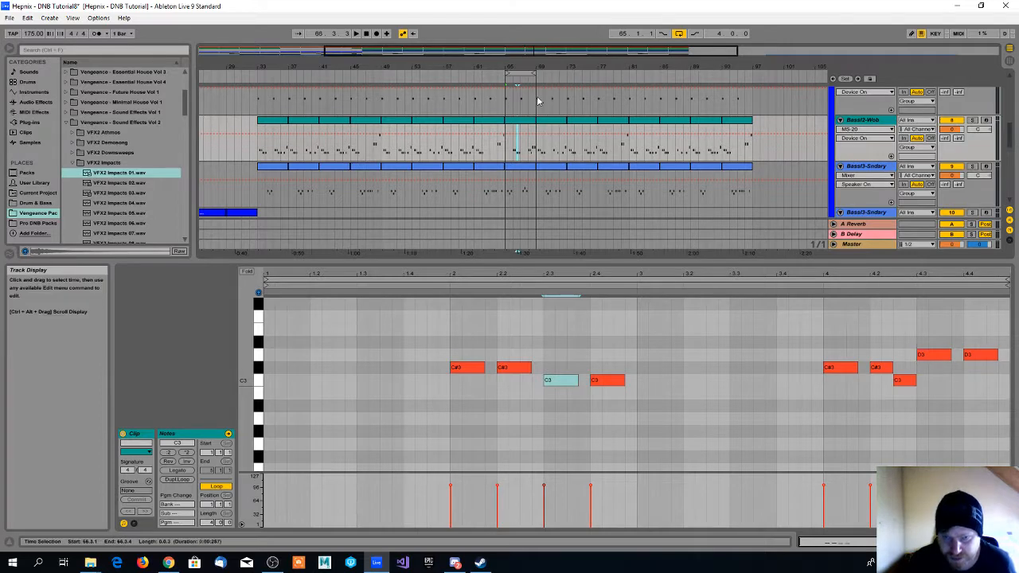
pyautogui.click(553, 125)
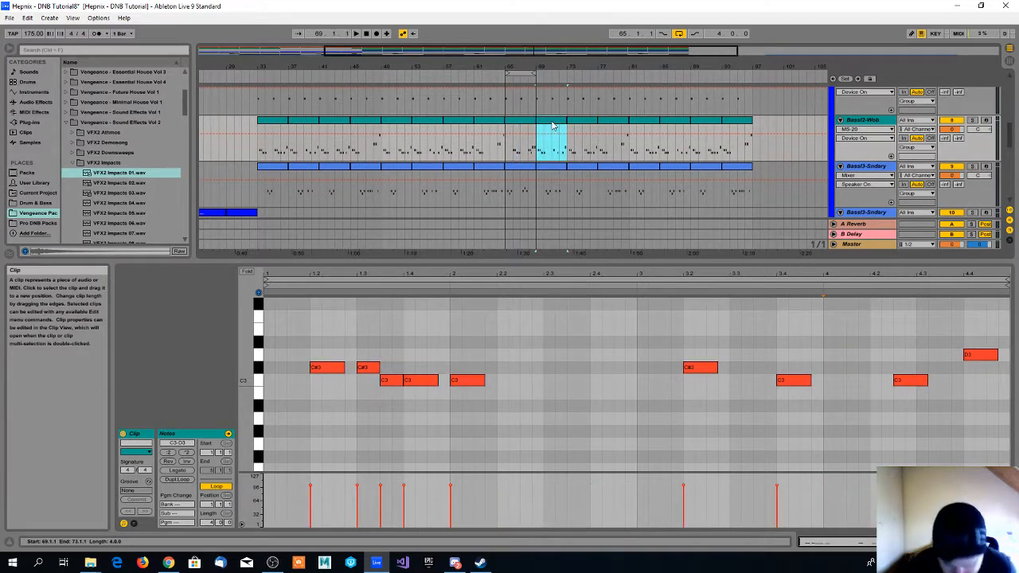
pyautogui.hotkey('ctrl', 'l')
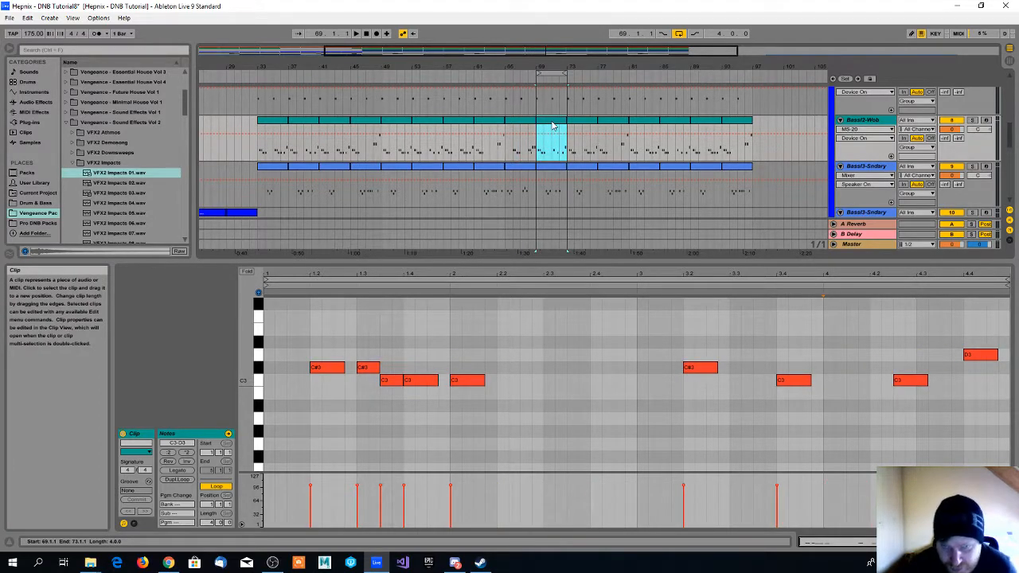
pyautogui.scroll(-1, 555, 119)
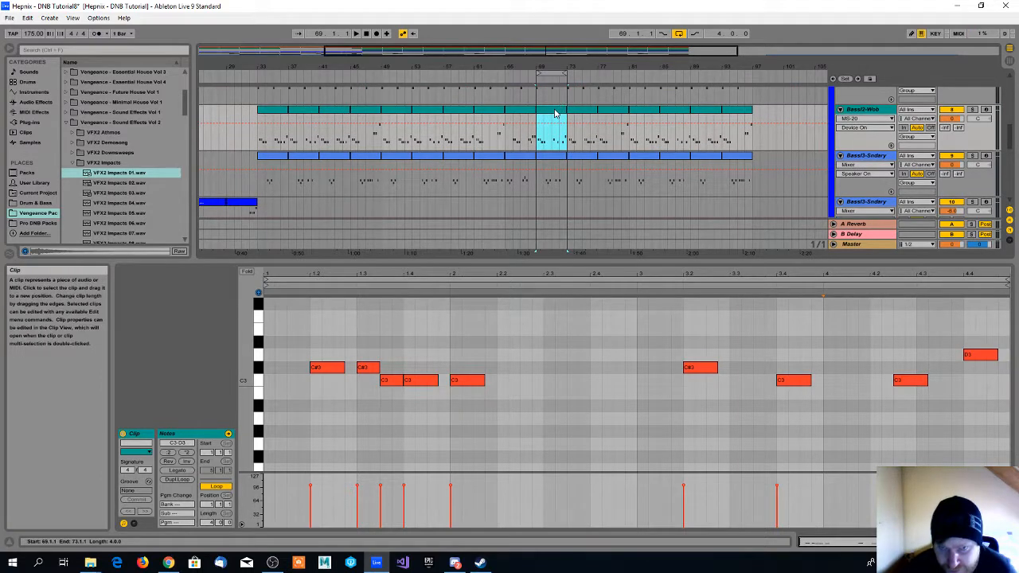
# Step: Compare the Wob and Sndary clips at bar 69 and move the Wob clip's first five notes to start at 2.1
pyautogui.click(554, 149)
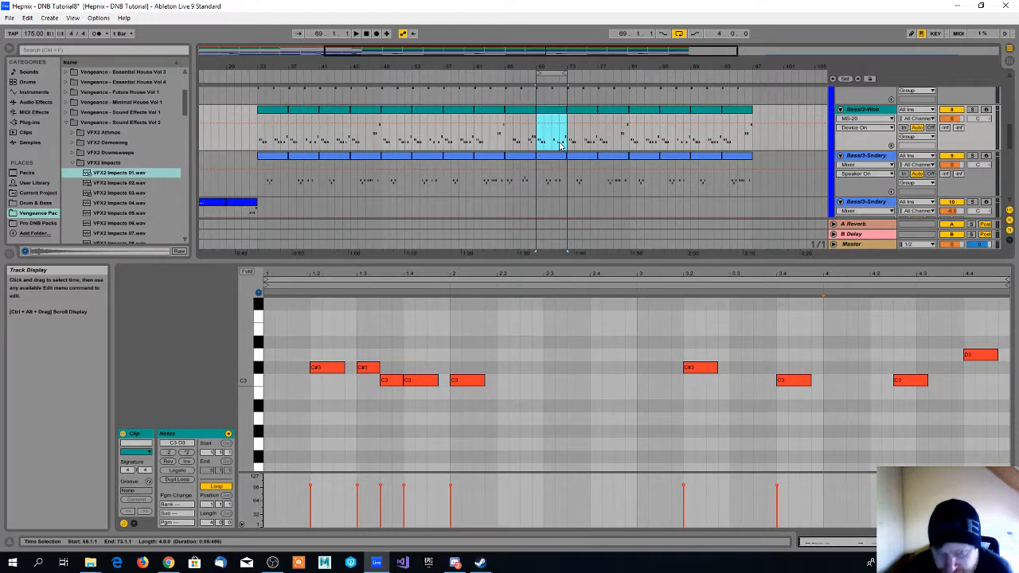
pyautogui.click(557, 159)
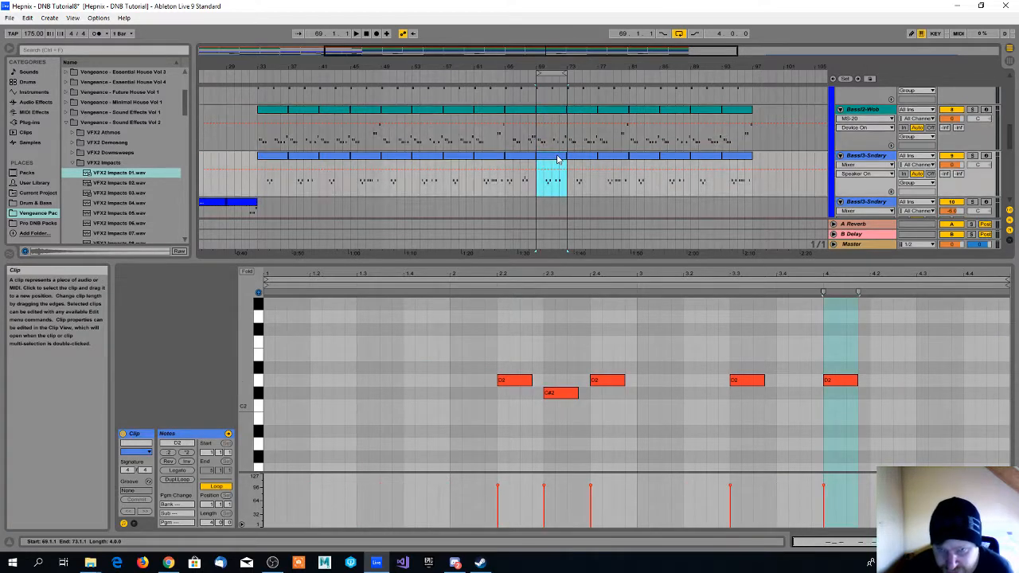
pyautogui.click(556, 113)
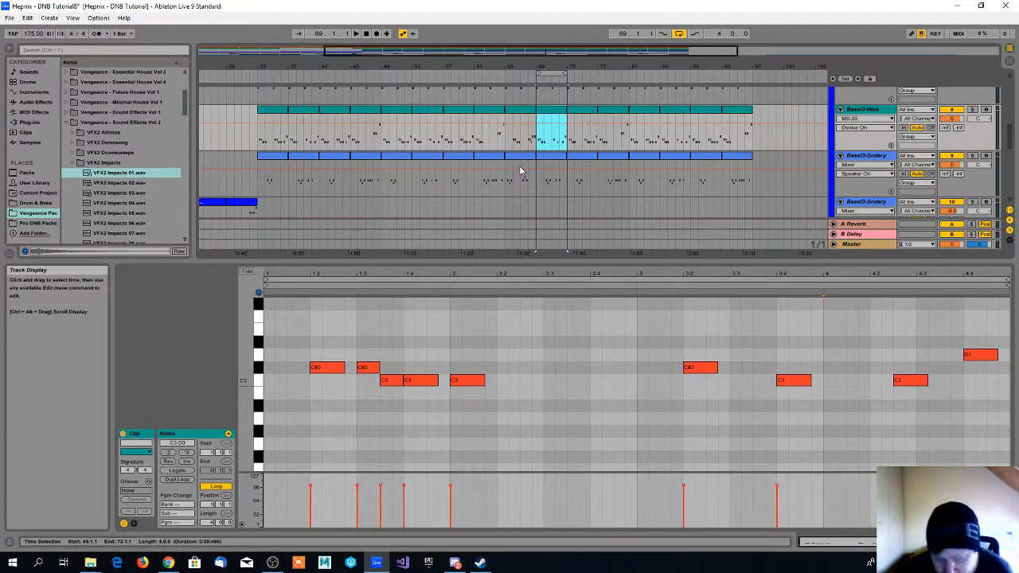
pyautogui.click(557, 160)
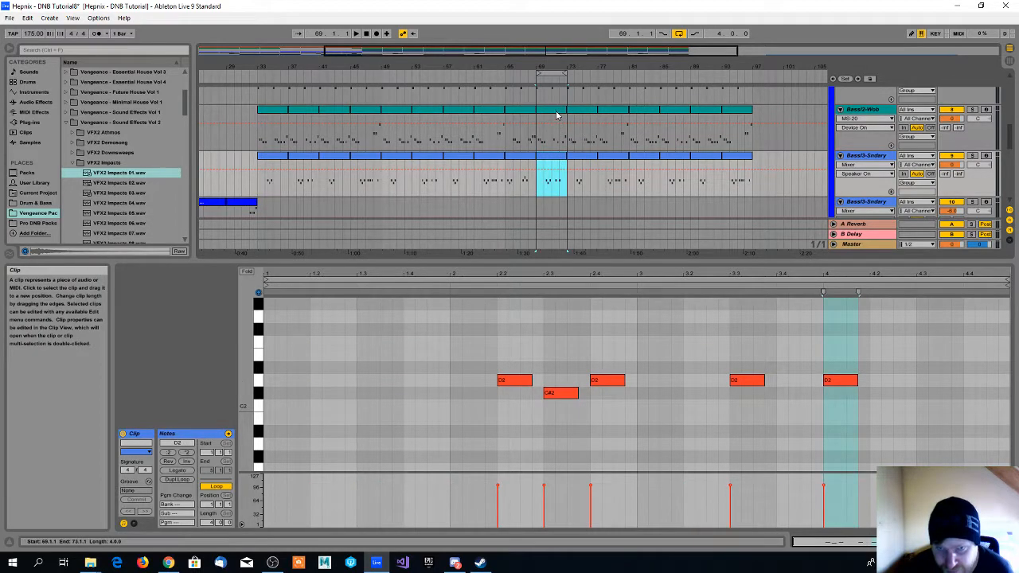
pyautogui.click(557, 116)
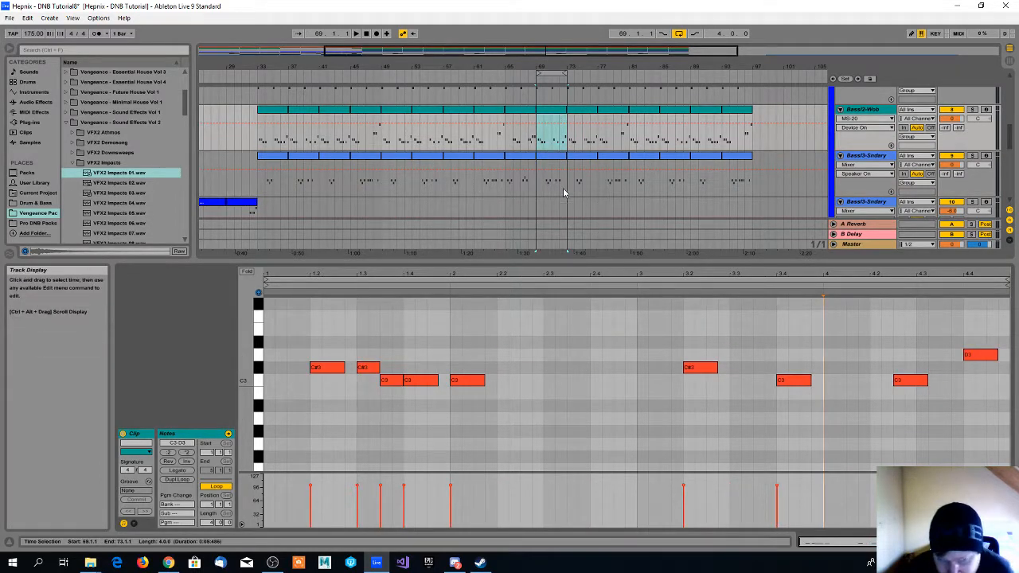
pyautogui.moveTo(484, 404); pyautogui.dragTo(472, 359)
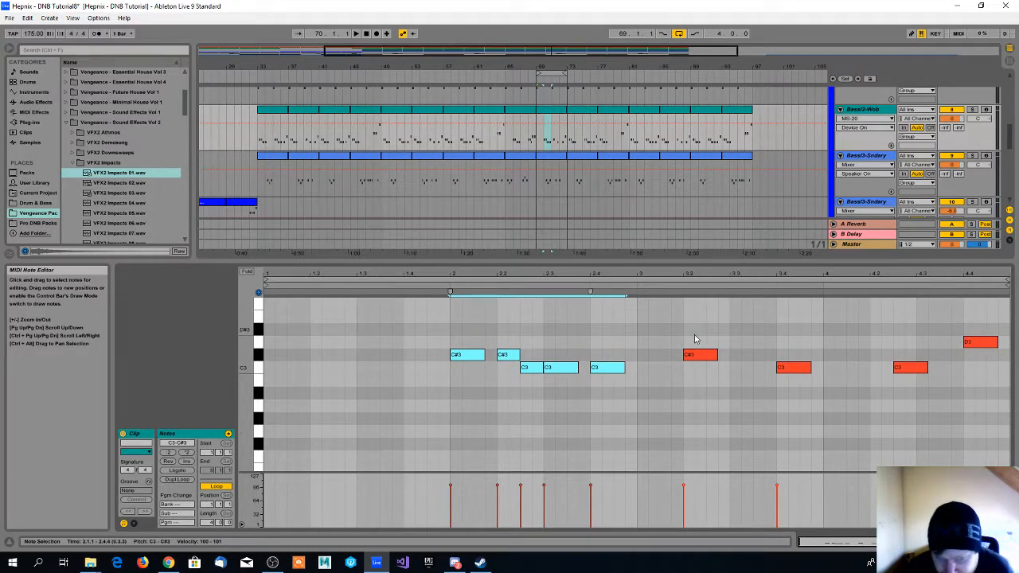
# Step: Move the first three notes of the Sndary clip at bar 69 to start at 1.2 and listen with the loop extended back to bar 65
pyautogui.click(555, 158)
pyautogui.moveTo(602, 409); pyautogui.dragTo(334, 383)
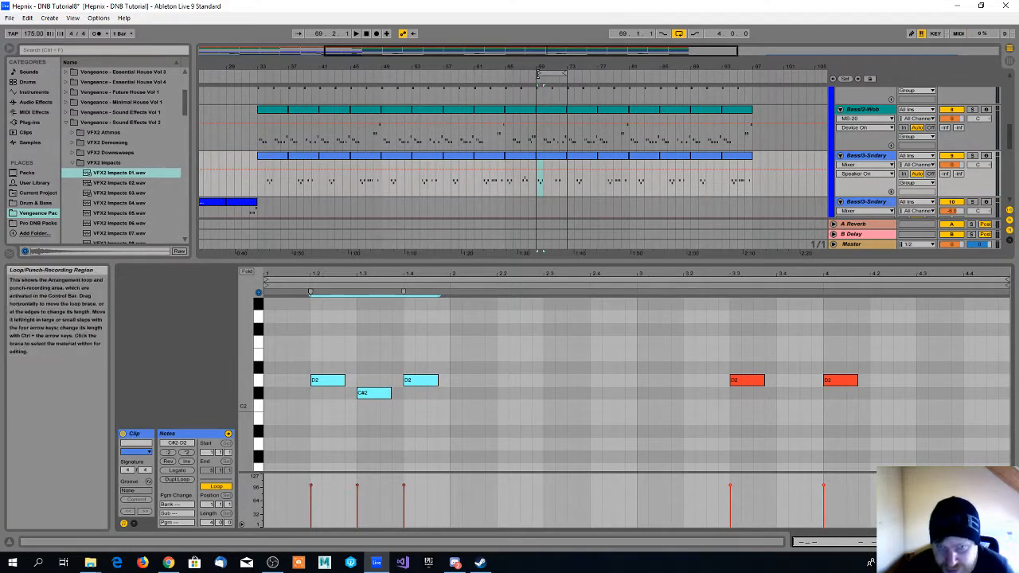
pyautogui.moveTo(543, 77); pyautogui.dragTo(495, 81)
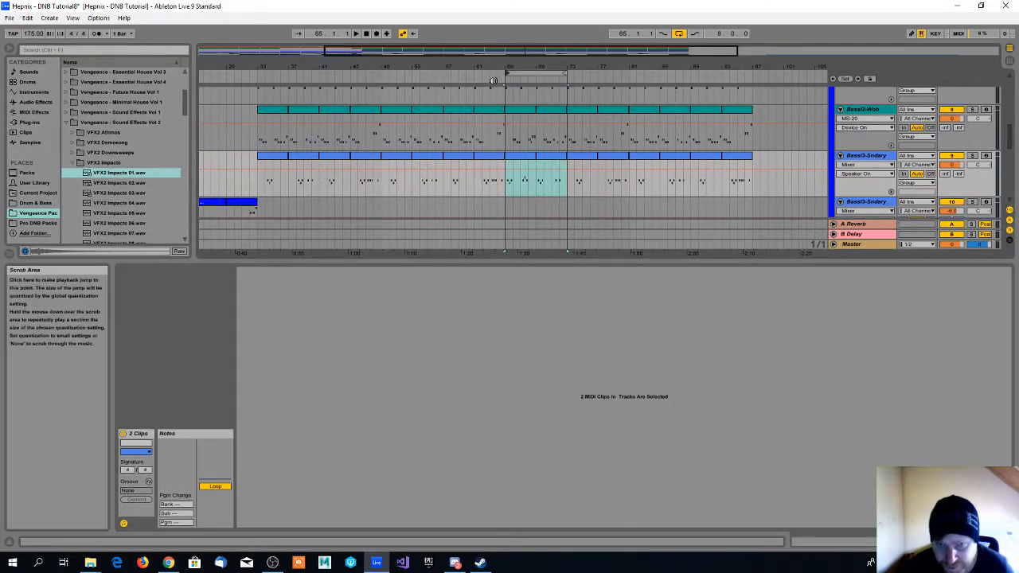
pyautogui.click(493, 81)
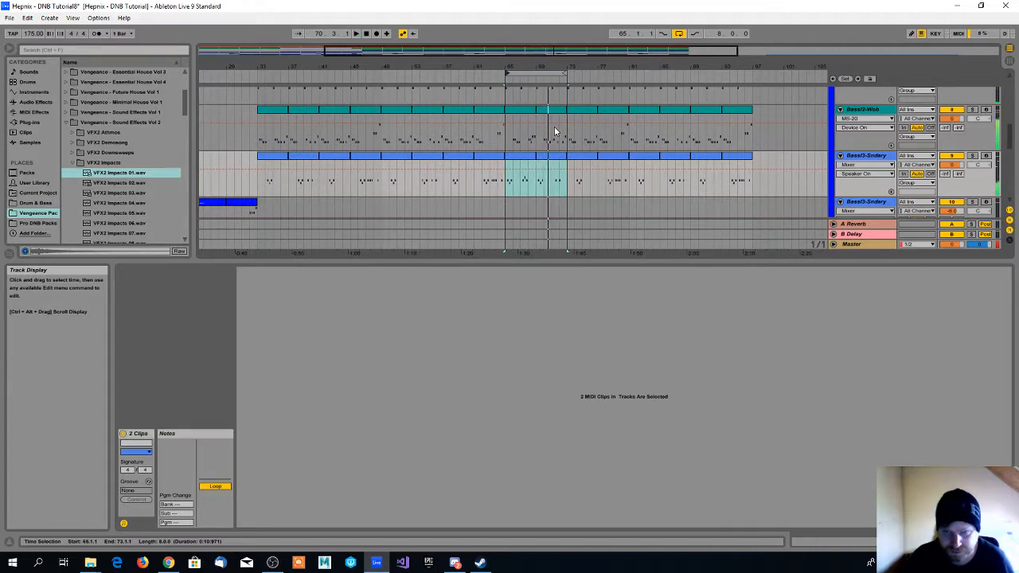
# Step: Copy the Subbass, Boing, Wob and Sndary clips at bar 65 to bar 73 and extend the loop to end at bar 81
pyautogui.scroll(2, 557, 132)
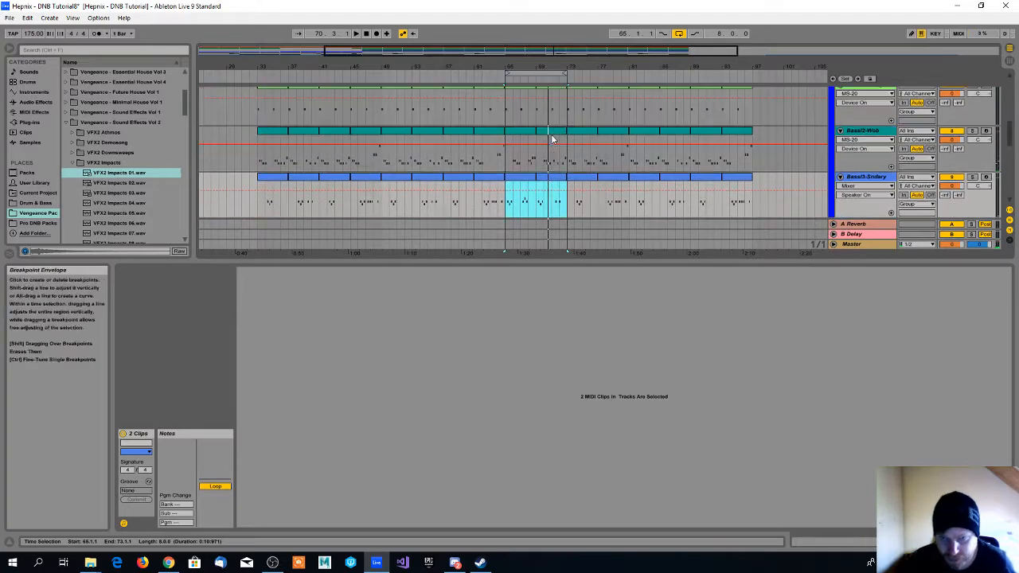
pyautogui.scroll(3, 525, 126)
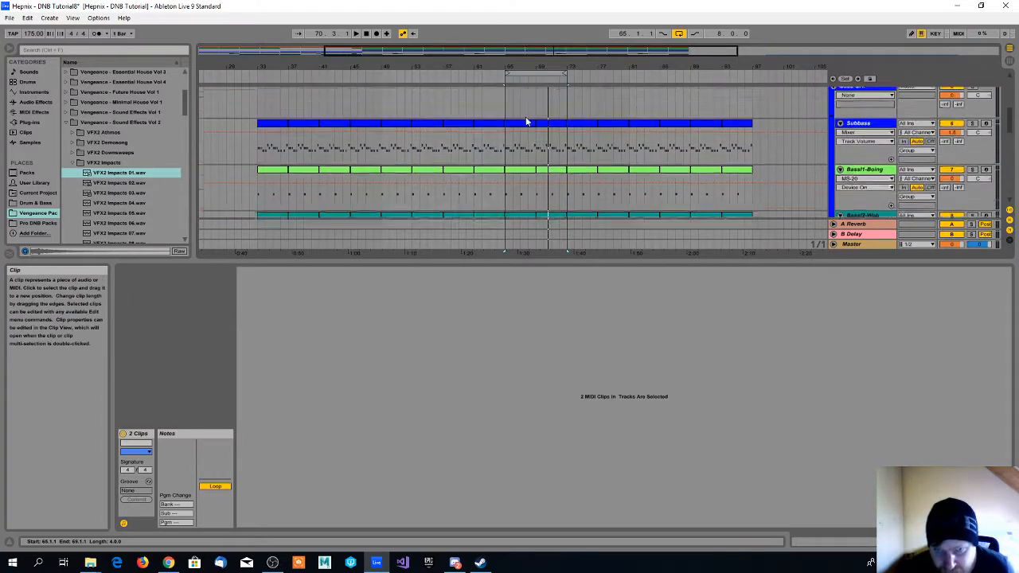
pyautogui.click(523, 133)
pyautogui.scroll(-4, 527, 142)
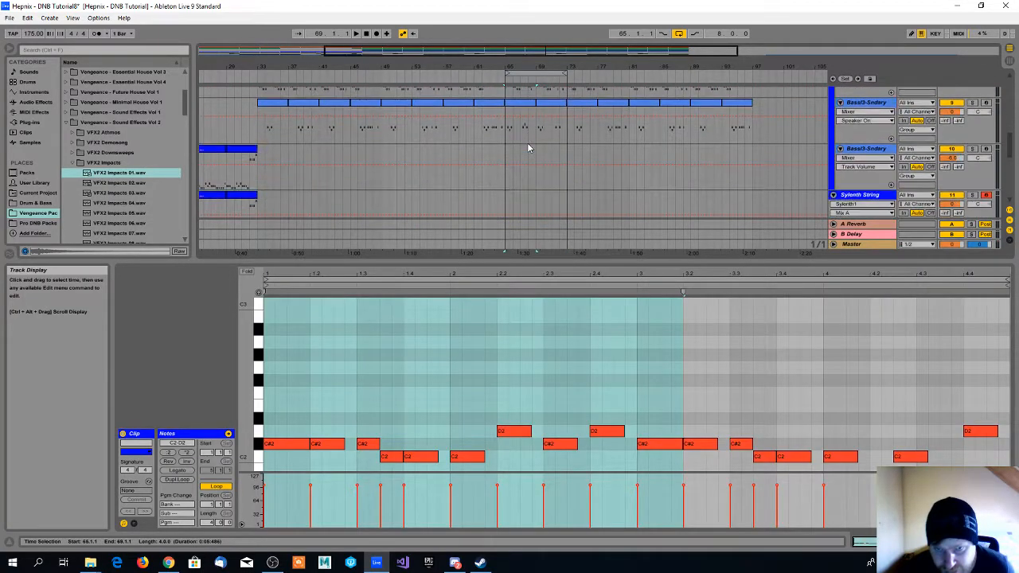
pyautogui.keyDown('shift'); pyautogui.click(526, 138); pyautogui.keyUp('shift')
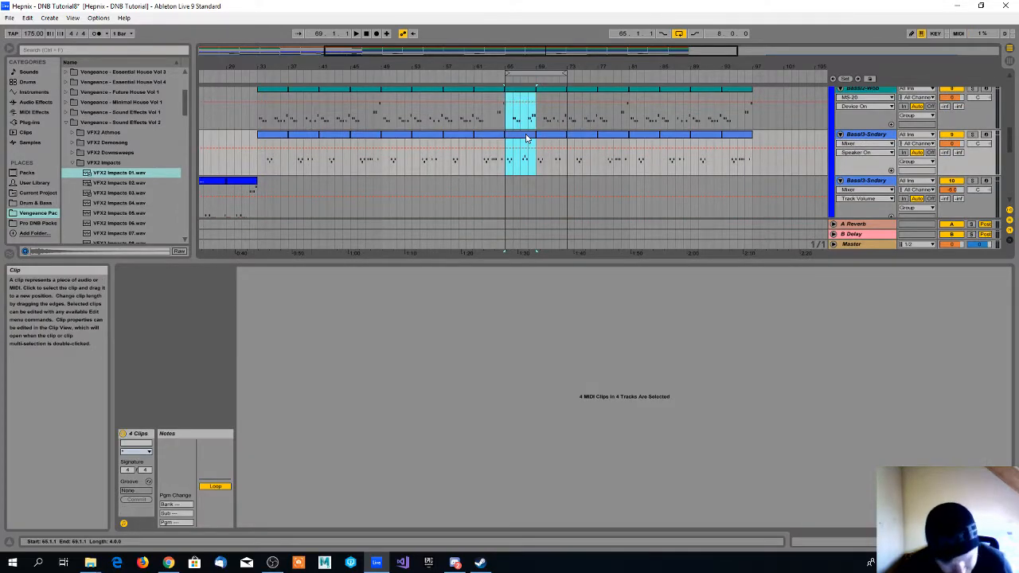
pyautogui.scroll(5, 550, 125)
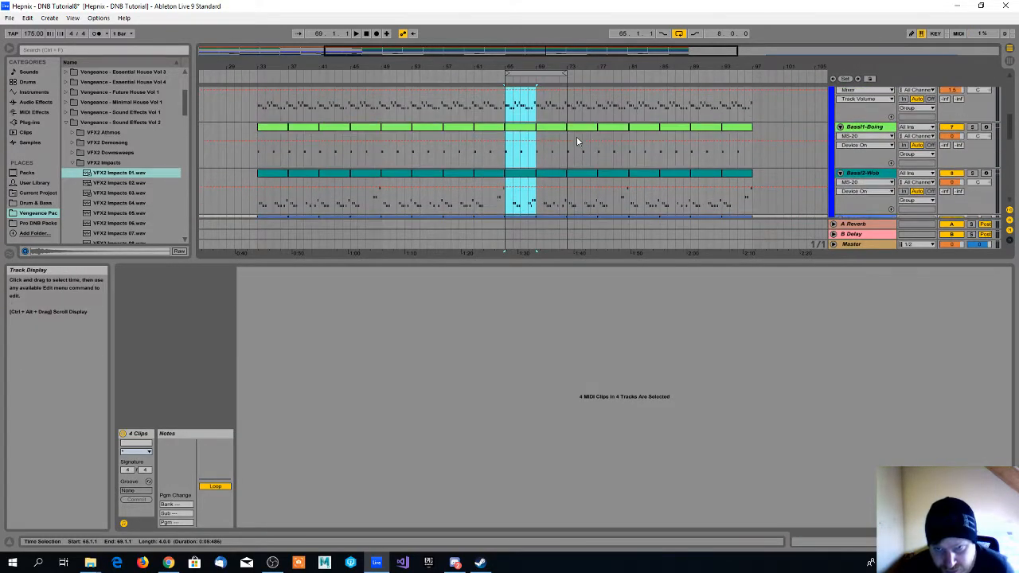
pyautogui.click(574, 128)
pyautogui.hotkey('ctrl', 'v')
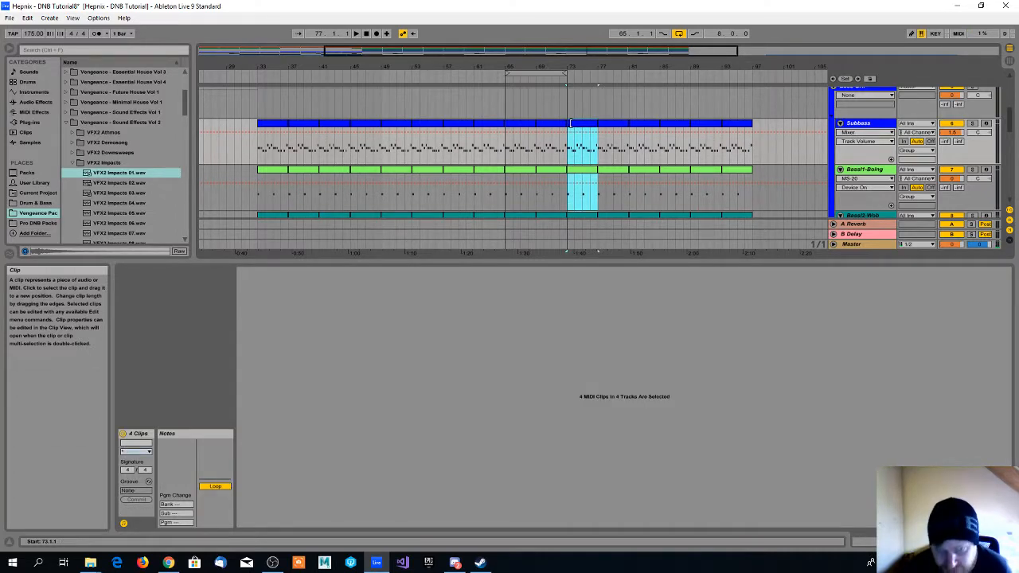
pyautogui.click(564, 74)
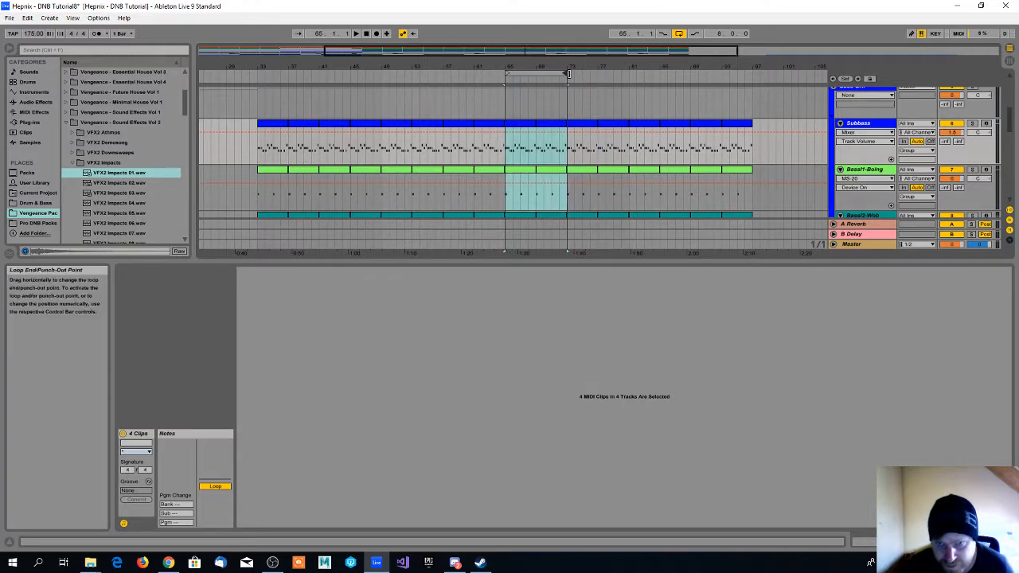
pyautogui.moveTo(569, 74); pyautogui.dragTo(629, 73)
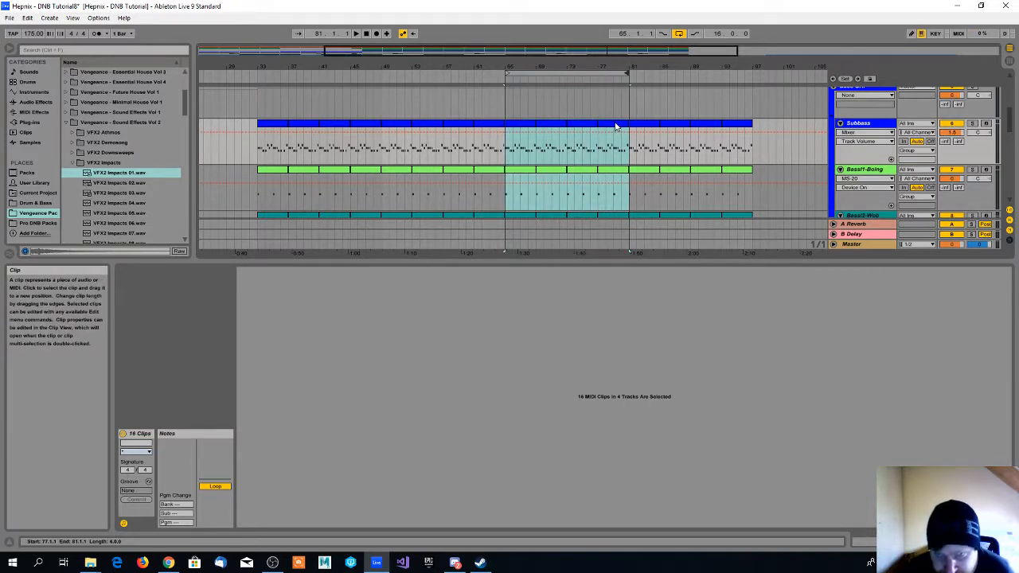
# Step: Move the first five notes of the Wob clip at bar 77 to start at 2.1
pyautogui.scroll(-3, 615, 126)
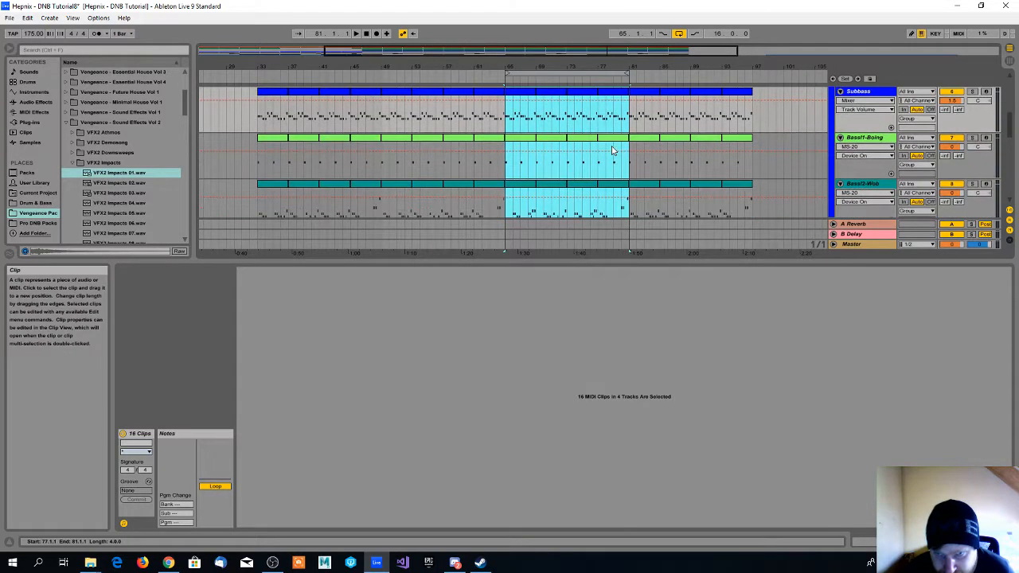
pyautogui.scroll(-3, 613, 151)
pyautogui.click(613, 157)
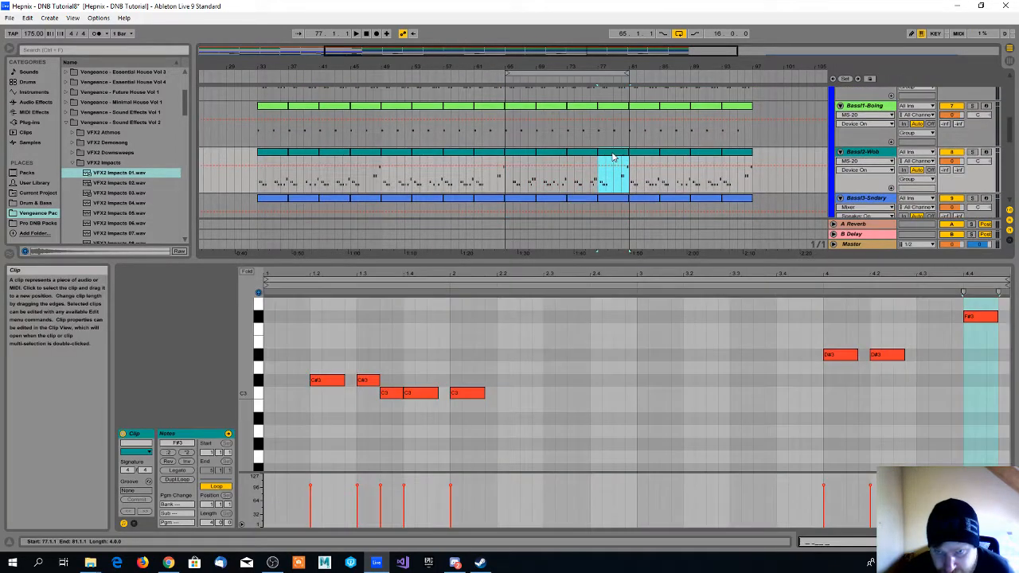
pyautogui.moveTo(466, 421); pyautogui.dragTo(471, 387)
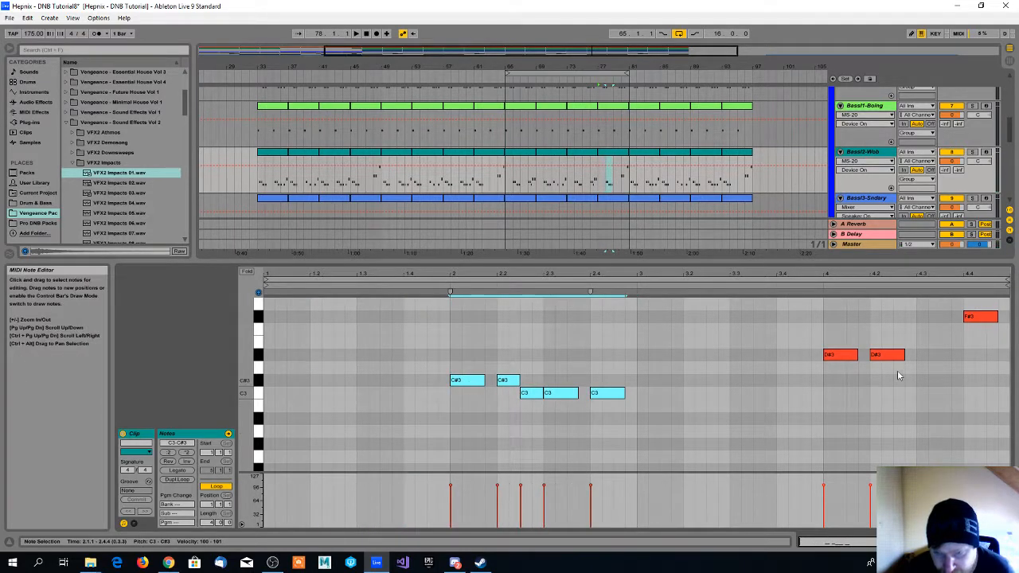
# Step: Move the first three notes of the Sndary clip at bar 77 to start at 1.2 and play back the loop
pyautogui.click(613, 152)
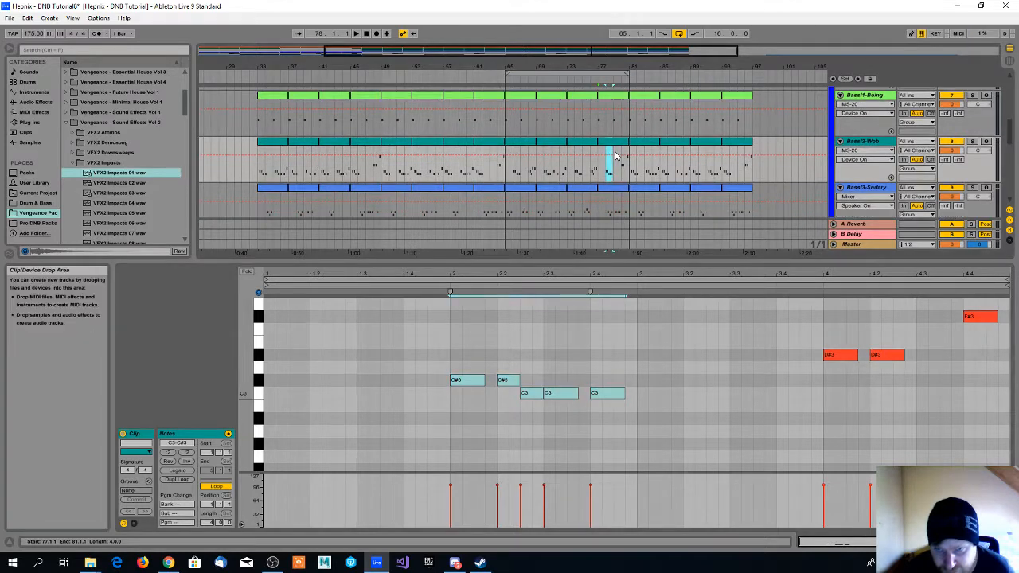
pyautogui.scroll(-1, 612, 185)
pyautogui.click(611, 189)
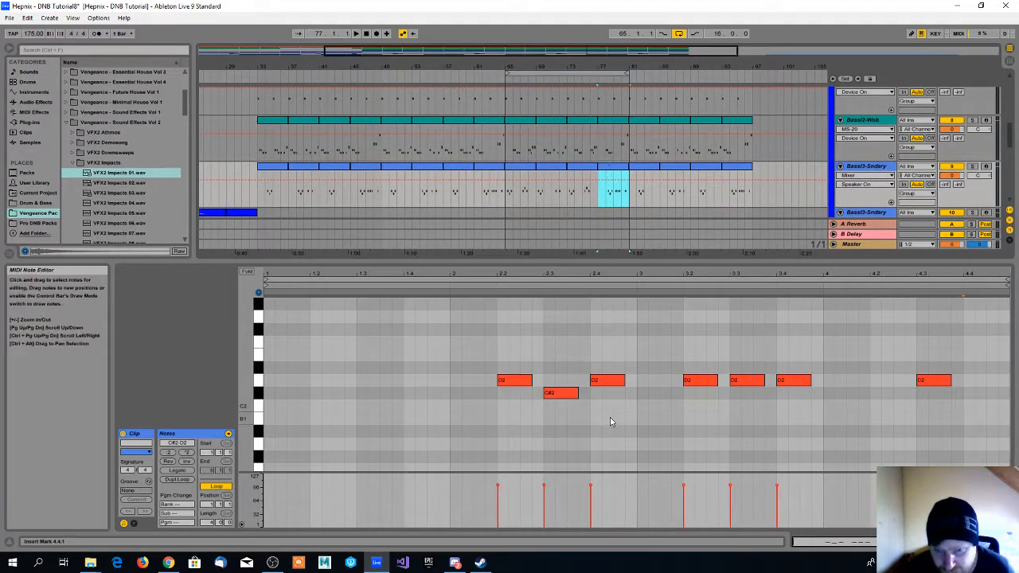
pyautogui.click(503, 382)
pyautogui.moveTo(504, 382); pyautogui.dragTo(331, 385)
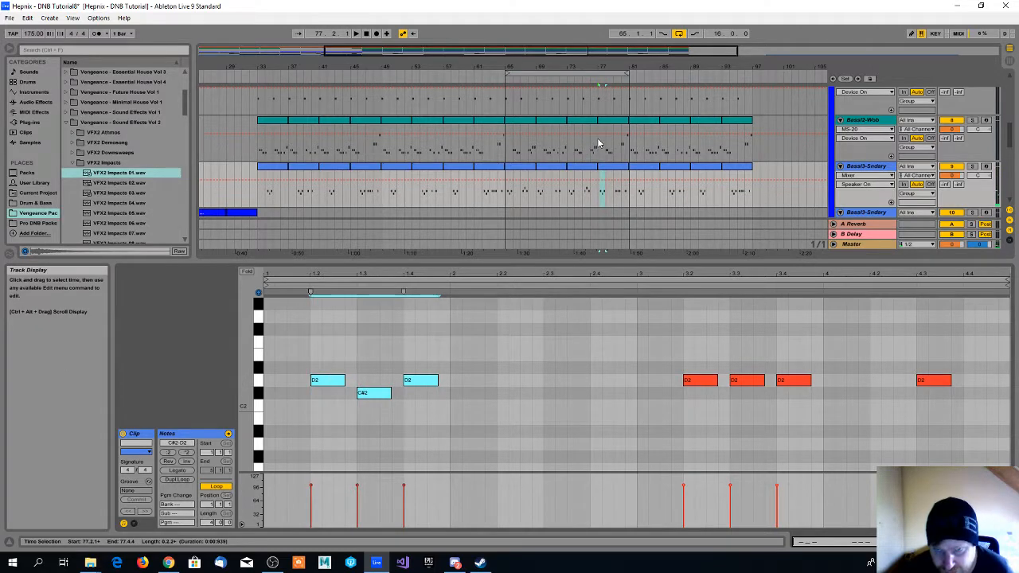
pyautogui.click(586, 82)
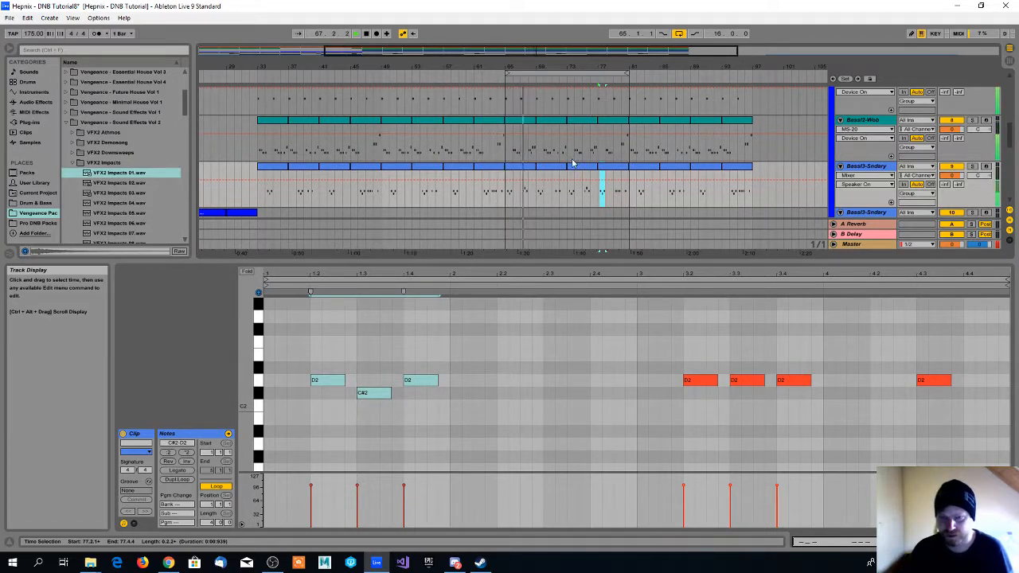
# Step: Copy the Subbass, Boing, Wob and Sndary clips spanning bars 65 to 81 and paste them at bar 81
pyautogui.scroll(-1, 570, 165)
pyautogui.scroll(3, 576, 163)
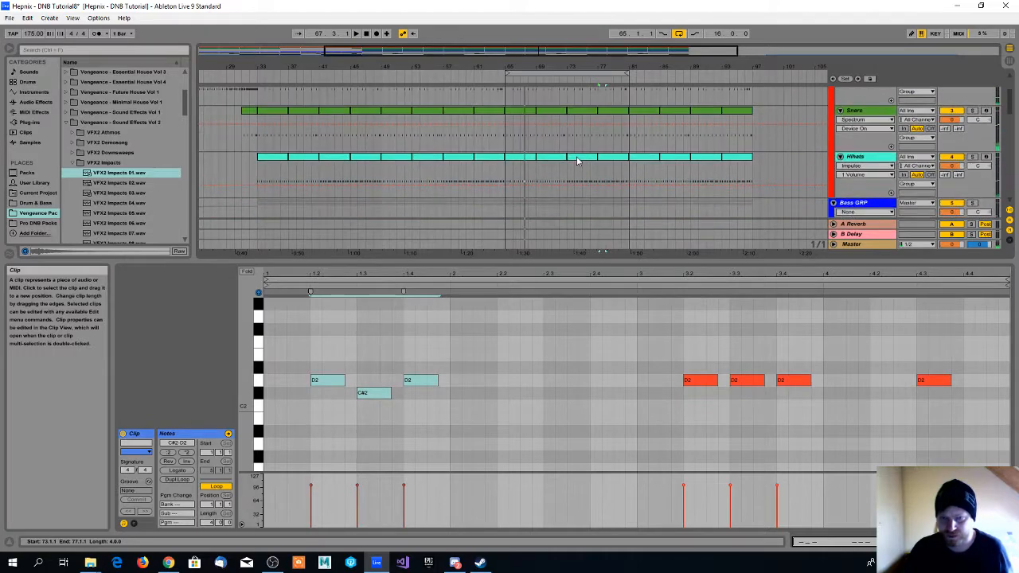
pyautogui.scroll(-1, 578, 160)
pyautogui.click(521, 113)
pyautogui.scroll(-7, 582, 152)
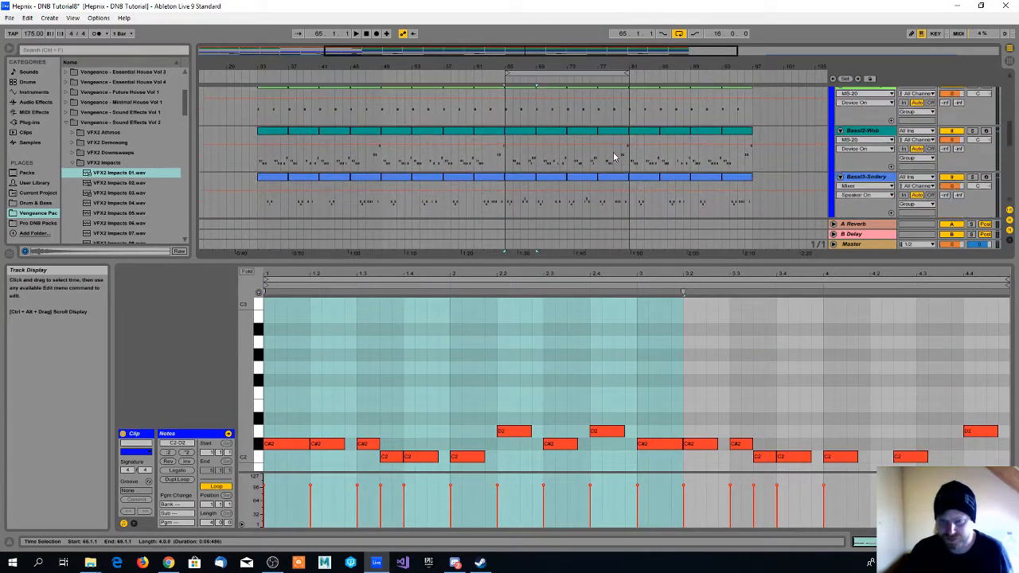
pyautogui.scroll(-3, 613, 154)
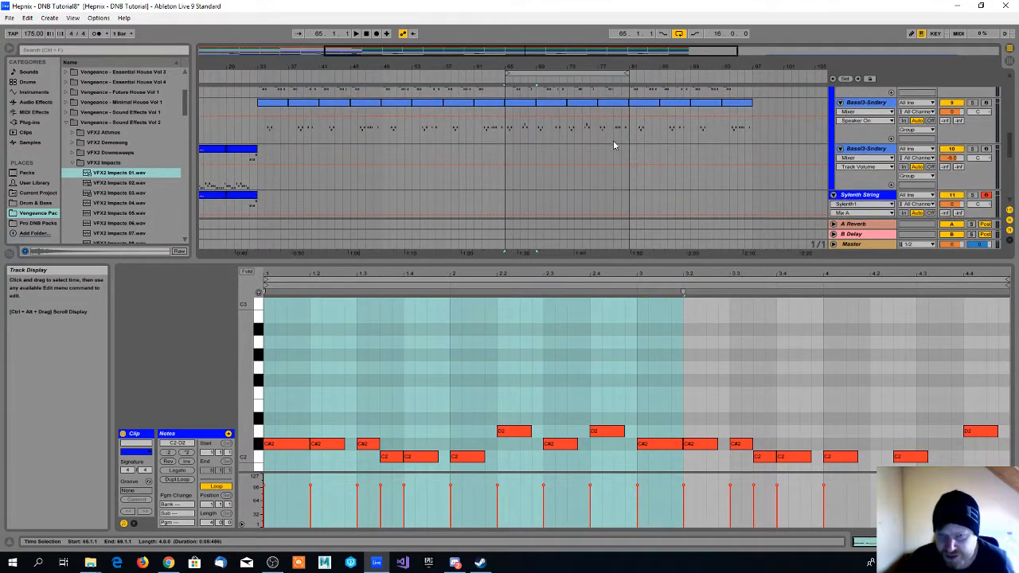
pyautogui.keyDown('shift'); pyautogui.click(613, 149); pyautogui.keyUp('shift')
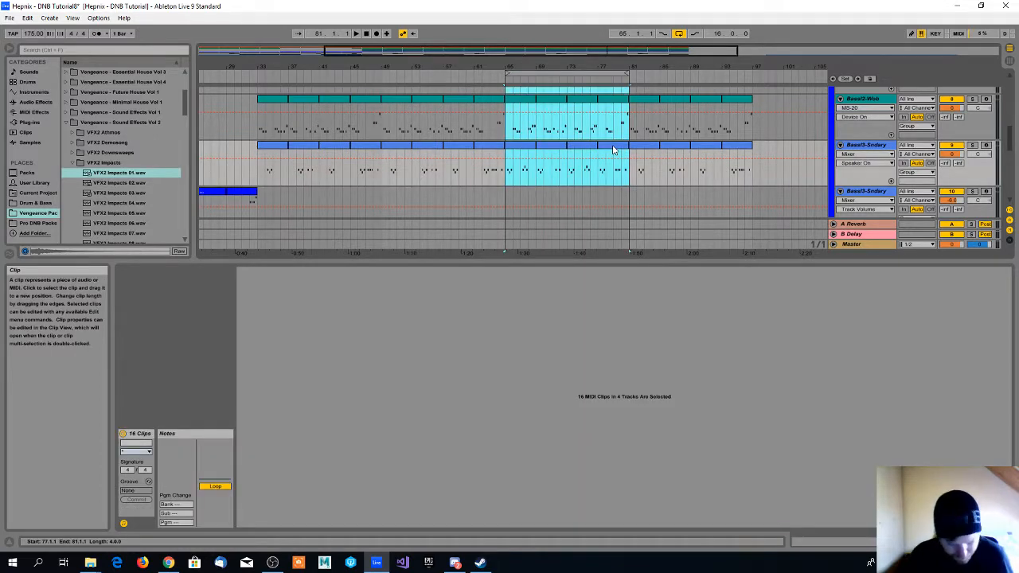
pyautogui.scroll(8, 643, 142)
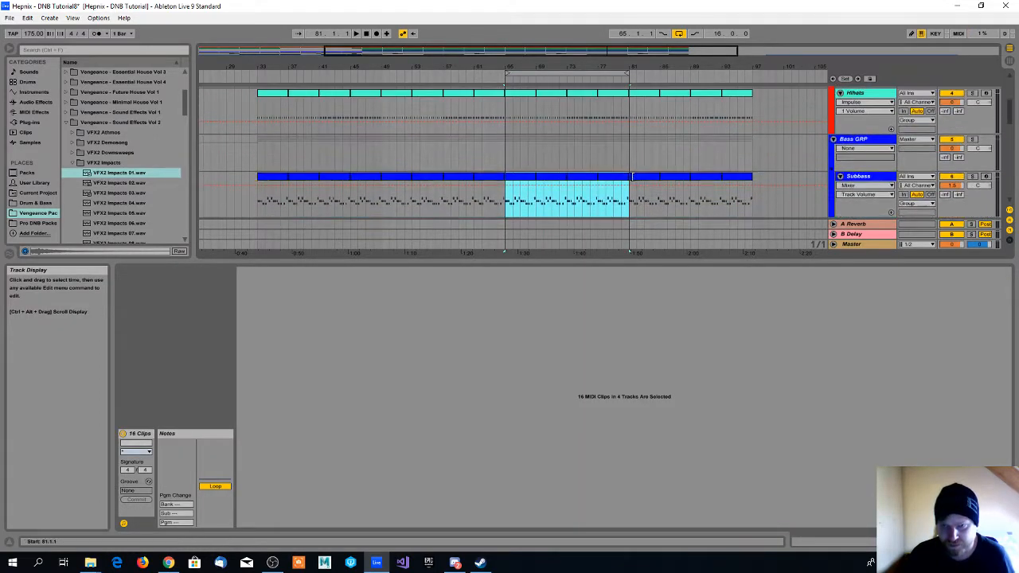
pyautogui.click(633, 177)
pyautogui.hotkey('ctrl', 'v')
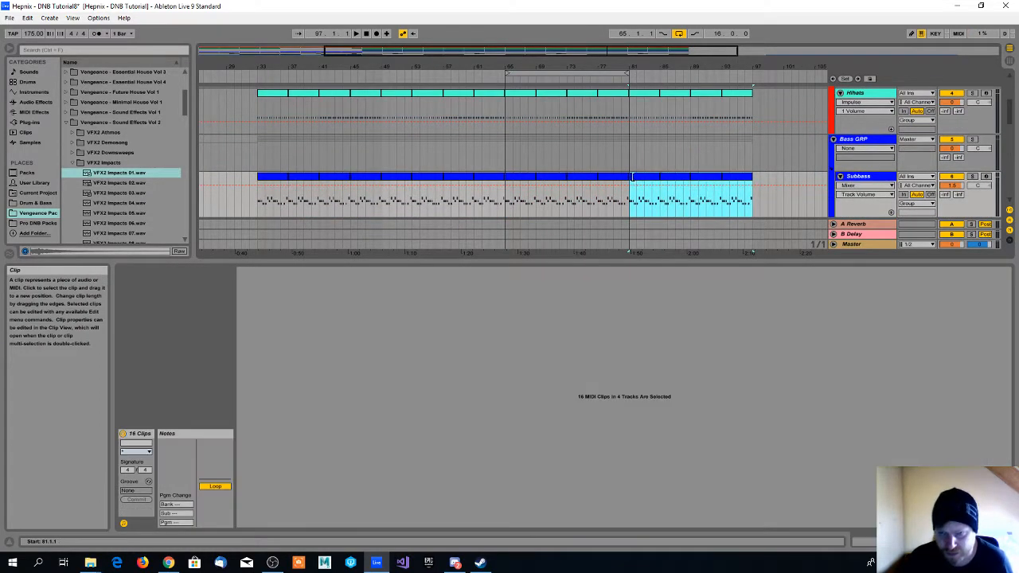
# Step: Set the loop to run from bar 1 to bar 97 and listen to the whole arrangement
pyautogui.scroll(-1, 629, 199)
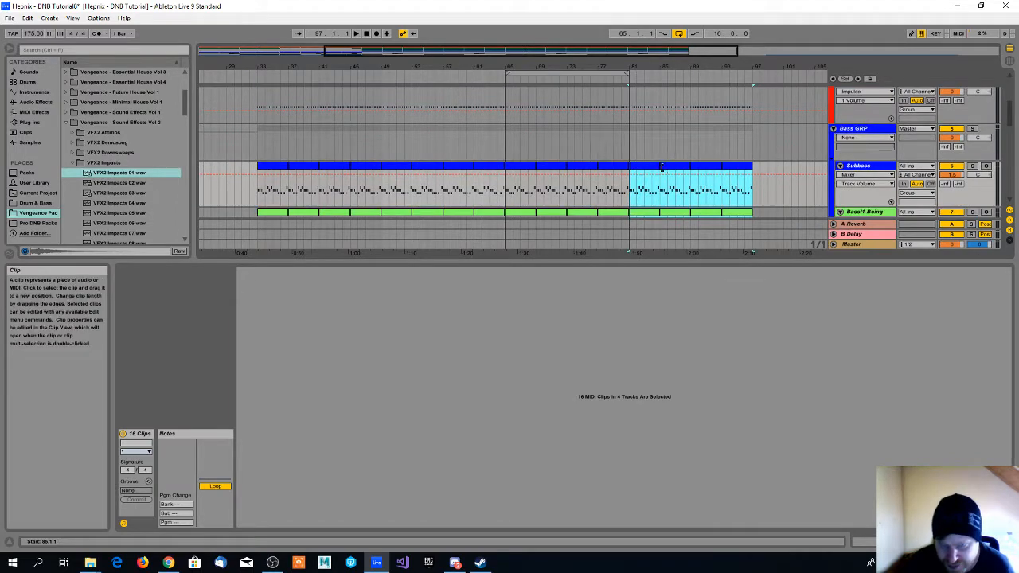
pyautogui.scroll(5, 664, 183)
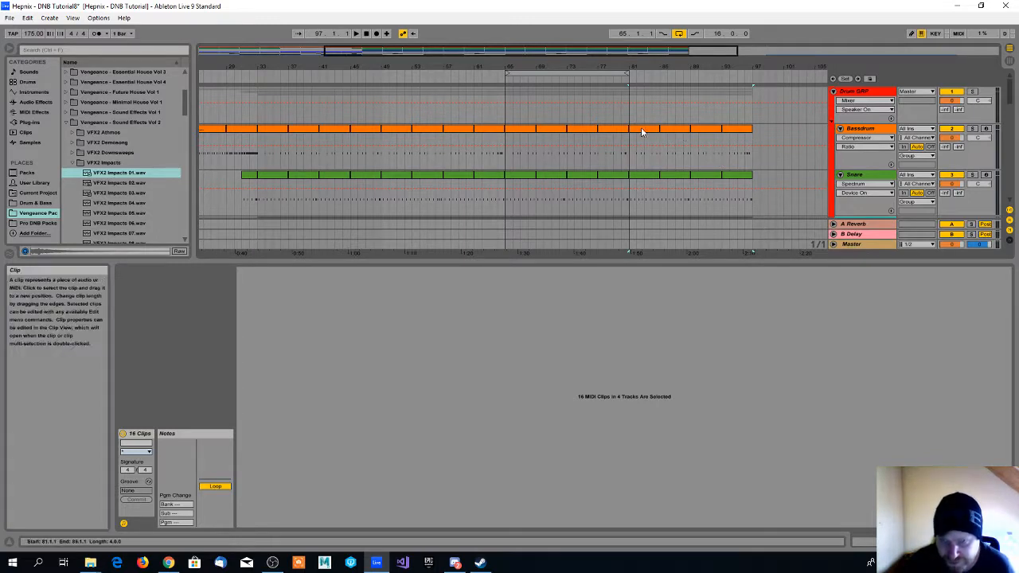
pyautogui.moveTo(629, 74); pyautogui.dragTo(751, 74)
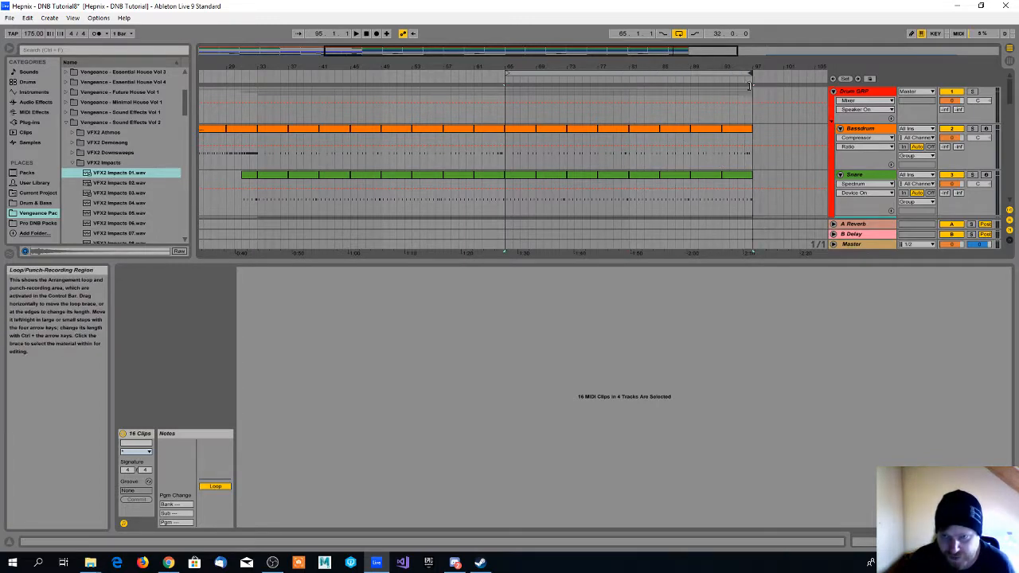
pyautogui.moveTo(505, 73); pyautogui.dragTo(191, 110)
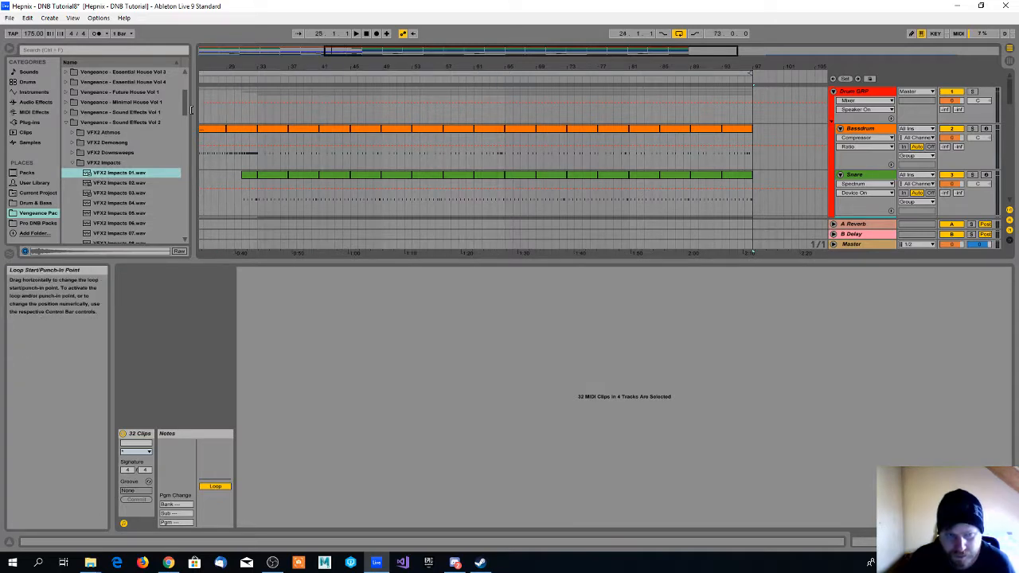
pyautogui.moveTo(266, 71)
pyautogui.mouseDown()
pyautogui.moveTo(341, 71)
pyautogui.moveTo(382, 93)
pyautogui.moveTo(359, 74)
pyautogui.moveTo(369, 75)
pyautogui.moveTo(191, 79)
pyautogui.mouseUp()
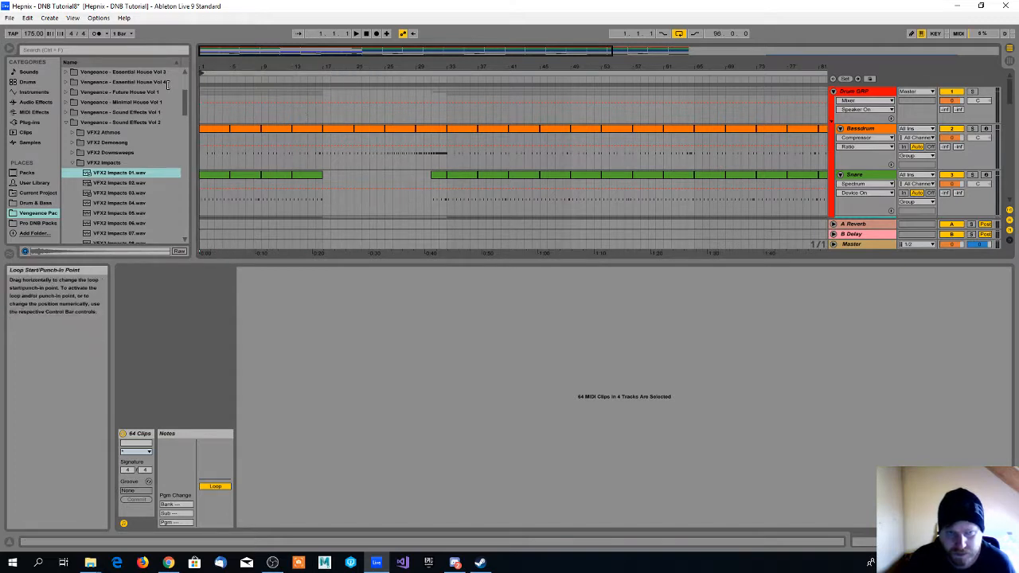
pyautogui.press('space')
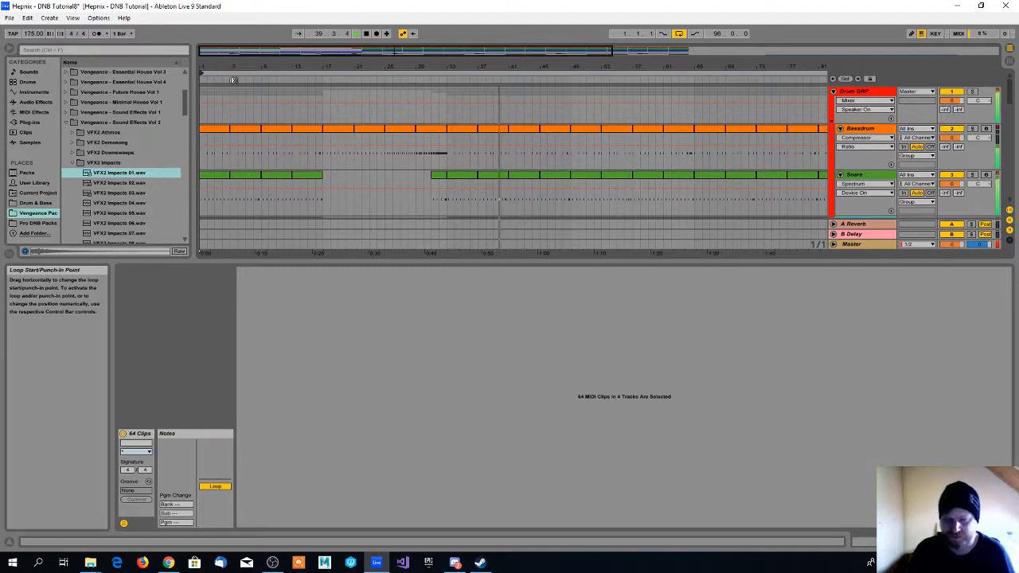
pyautogui.scroll(-1, 432, 143)
pyautogui.scroll(1, 529, 143)
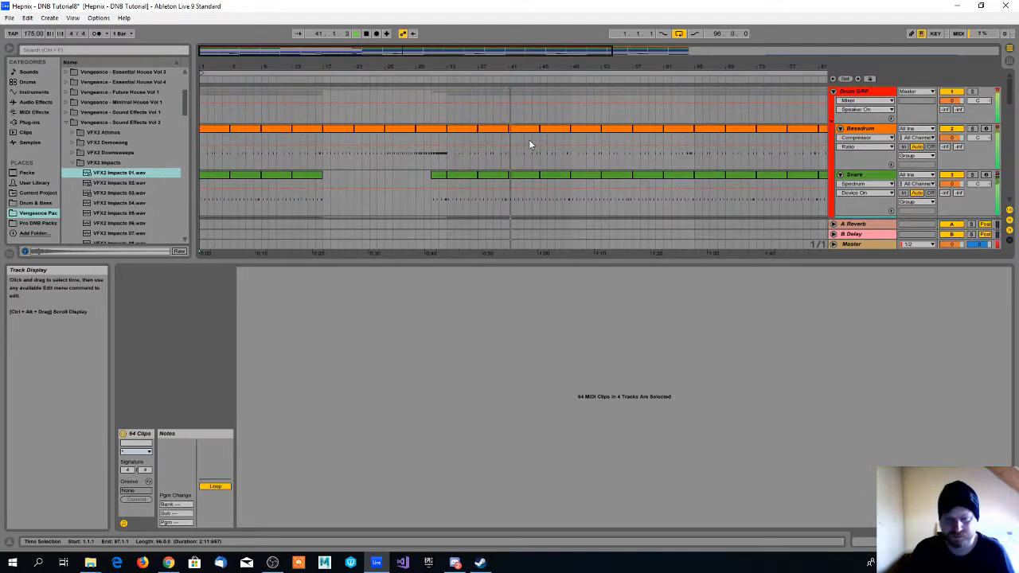
pyautogui.scroll(-1, 530, 143)
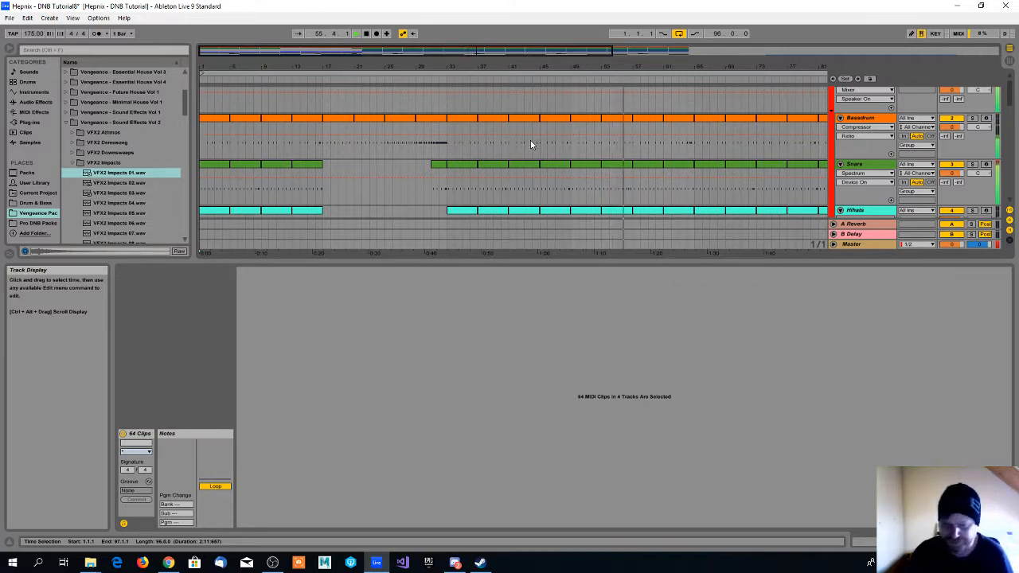
pyautogui.scroll(-1, 541, 145)
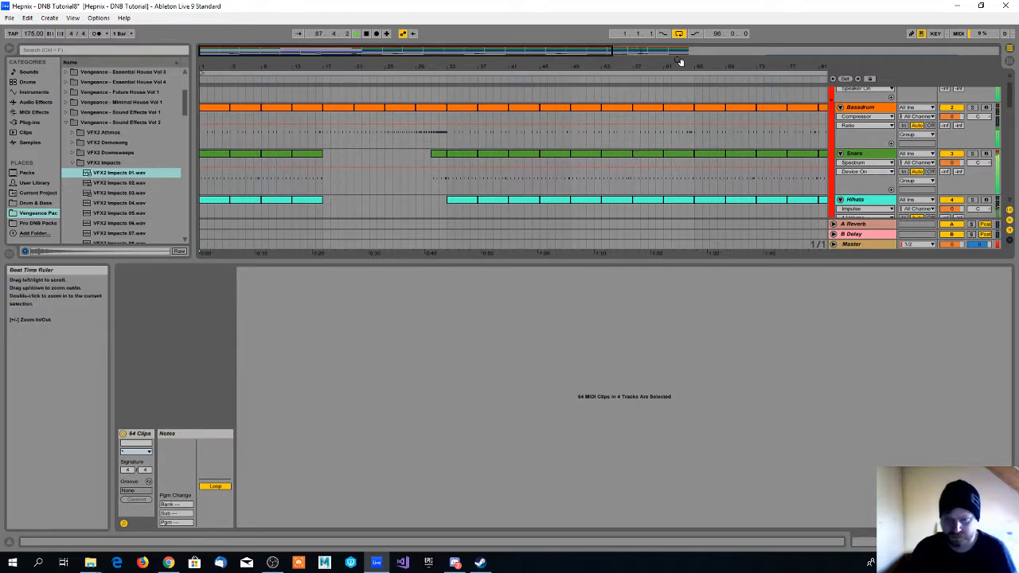
# Step: Examine the Bassdrum clips as two 32-bar sections, bars 33 to 65 and bars 65 to 97
pyautogui.moveTo(581, 70)
pyautogui.mouseDown()
pyautogui.moveTo(570, 66)
pyautogui.moveTo(581, 58)
pyautogui.mouseUp()
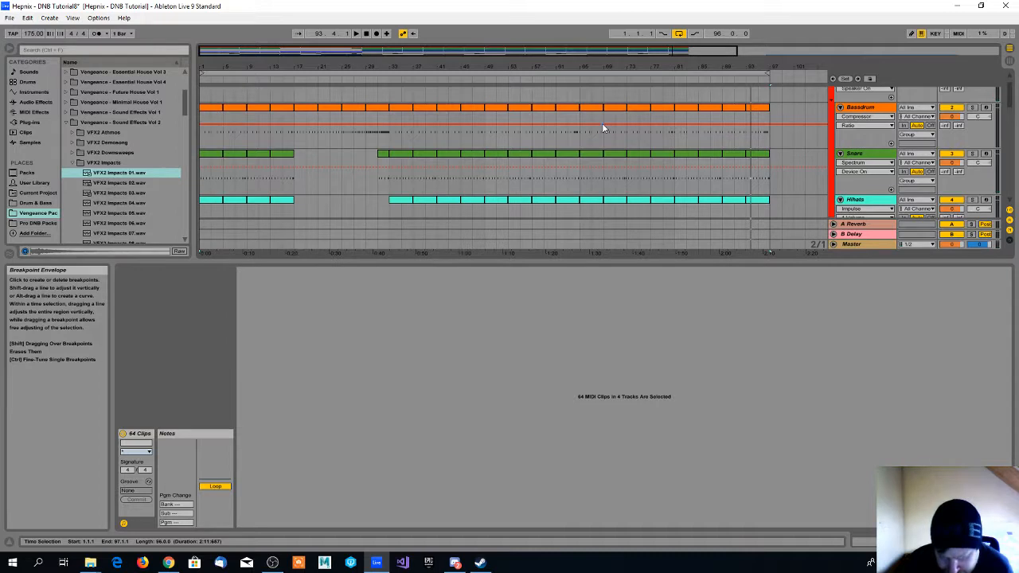
pyautogui.scroll(-1, 430, 117)
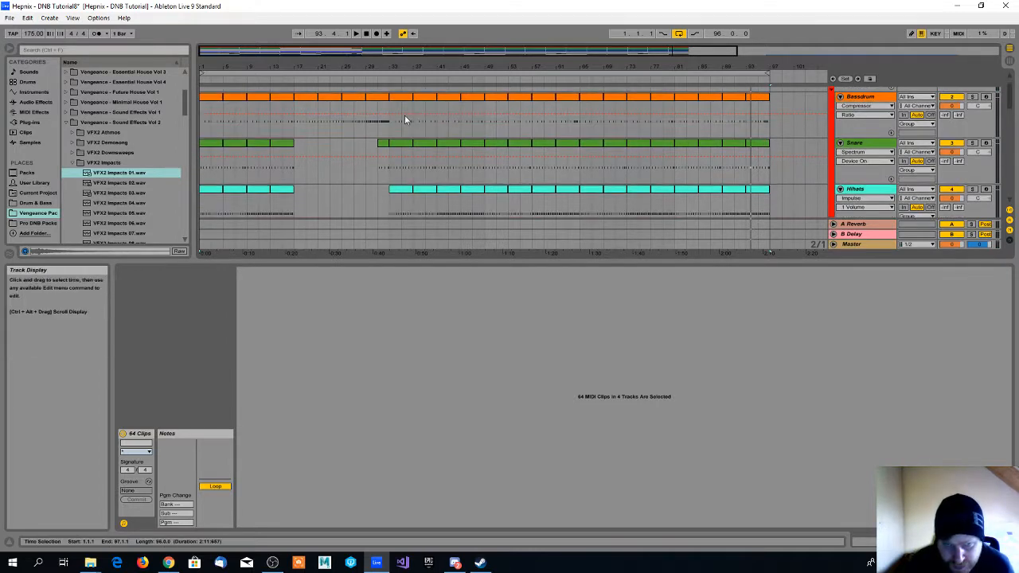
pyautogui.click(403, 98)
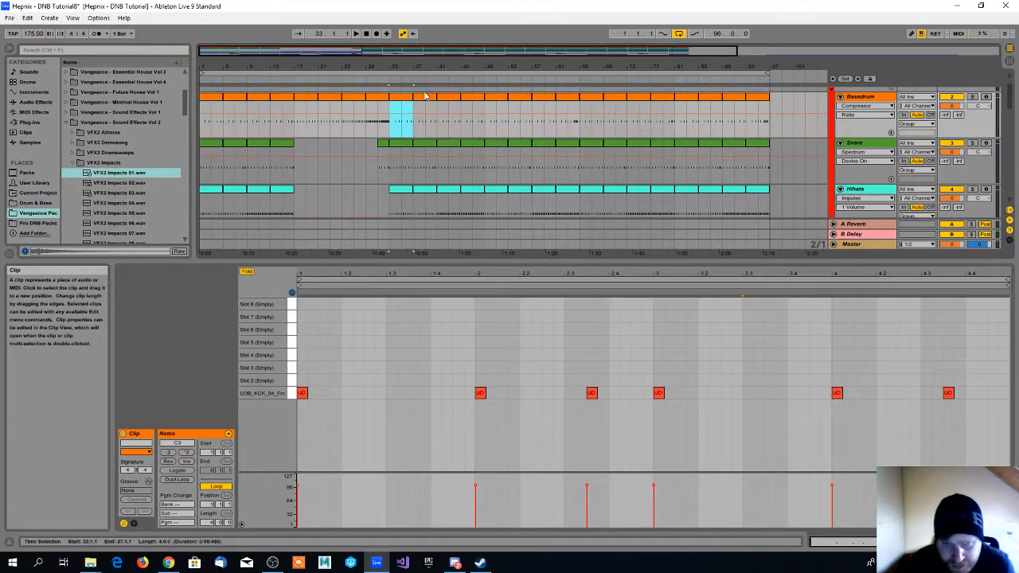
pyautogui.keyDown('shift'); pyautogui.click(471, 104); pyautogui.keyUp('shift')
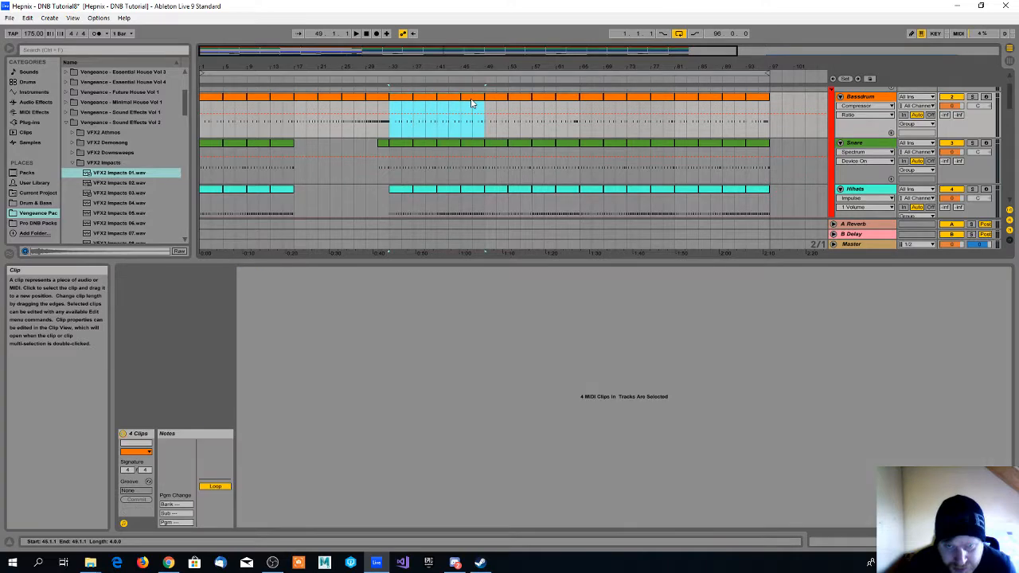
pyautogui.keyDown('shift'); pyautogui.click(564, 98); pyautogui.keyUp('shift')
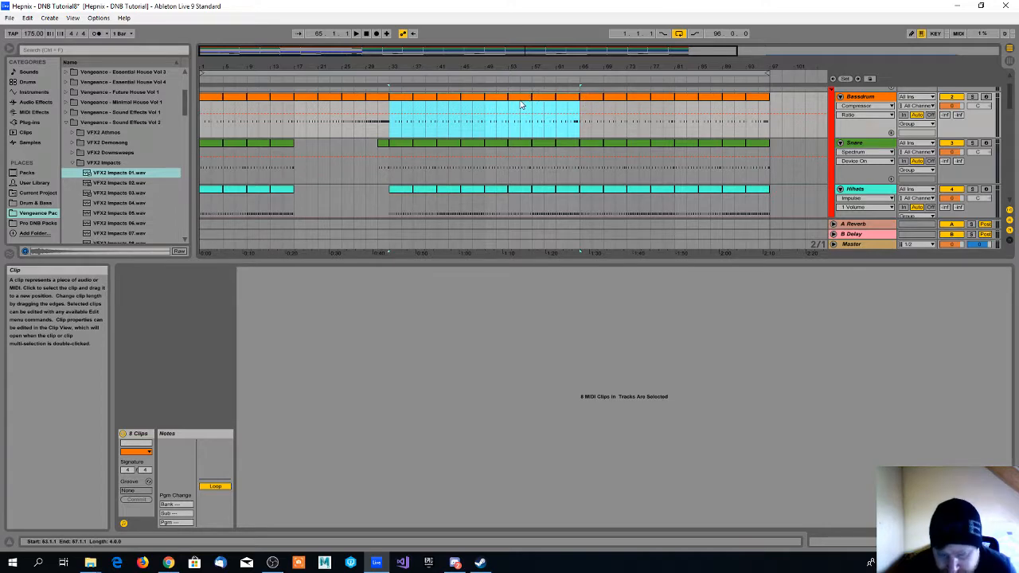
pyautogui.click(593, 100)
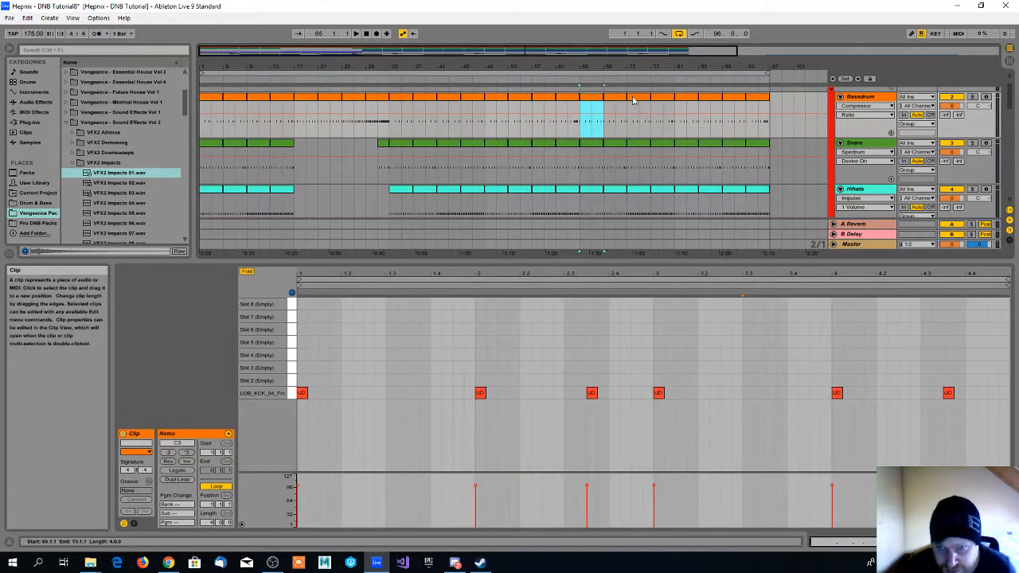
pyautogui.keyDown('shift'); pyautogui.click(756, 98); pyautogui.keyUp('shift')
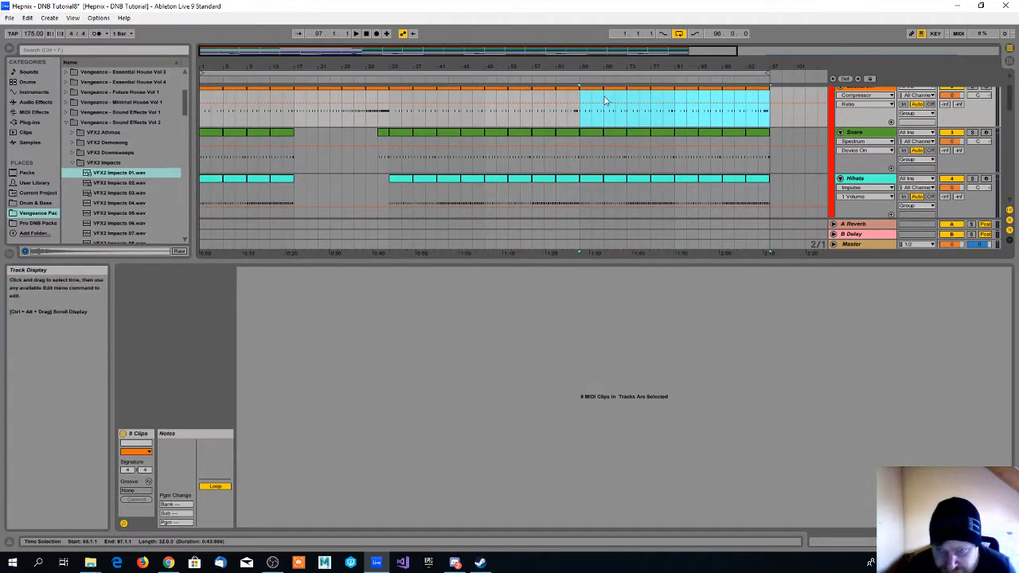
pyautogui.scroll(1, 715, 127)
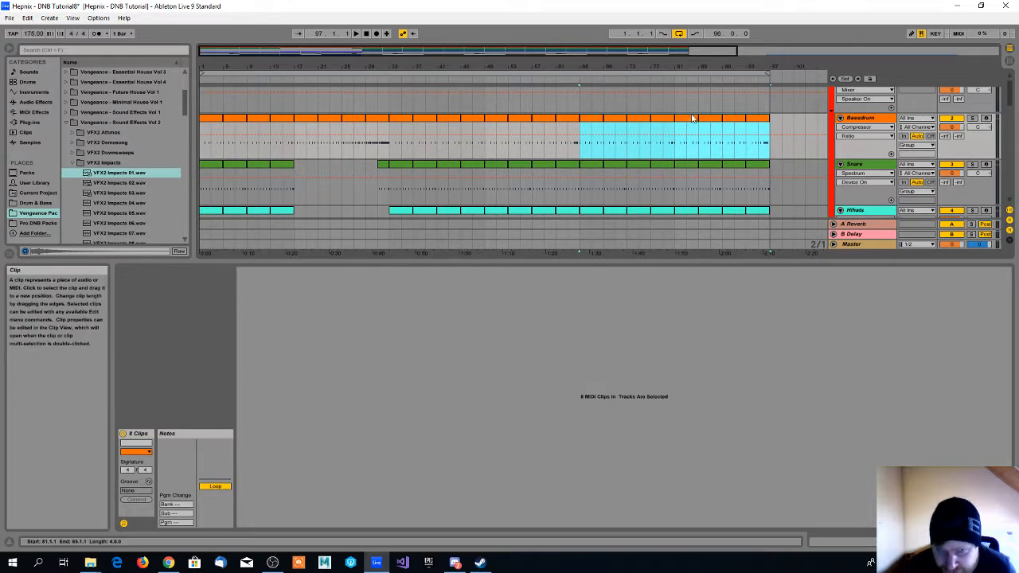
# Step: Examine the Bassdrum clips in 16-bar blocks: bars 81 to 97, 65 to 81 and 49 to 65
pyautogui.click(593, 130)
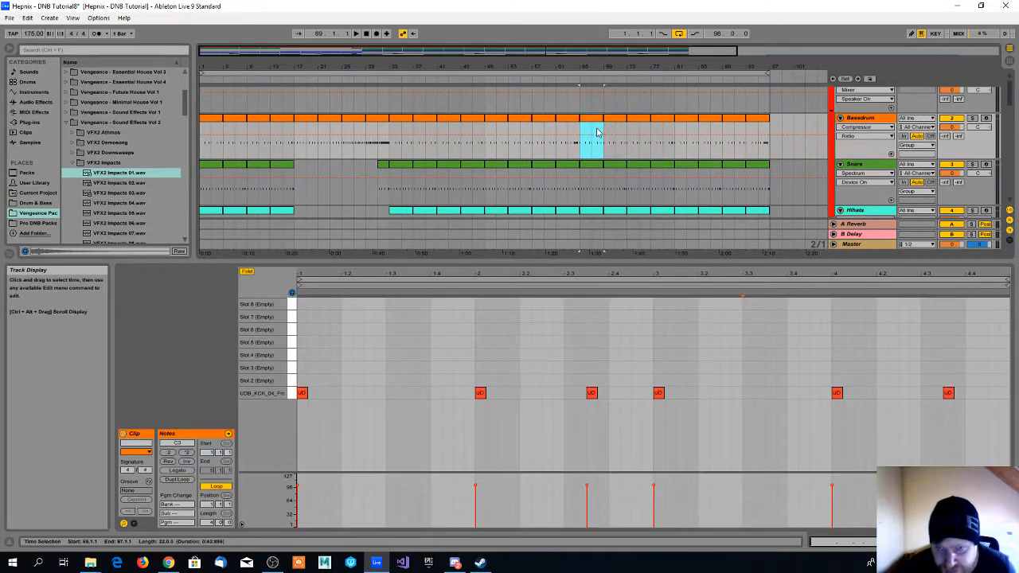
pyautogui.click(688, 124)
pyautogui.keyDown('shift'); pyautogui.click(754, 120); pyautogui.keyUp('shift')
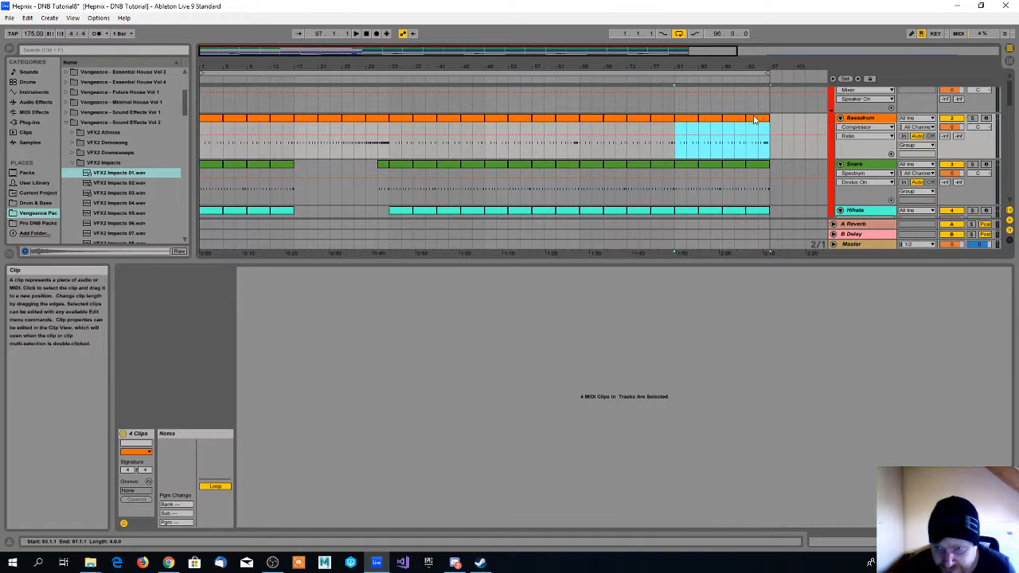
pyautogui.click(587, 121)
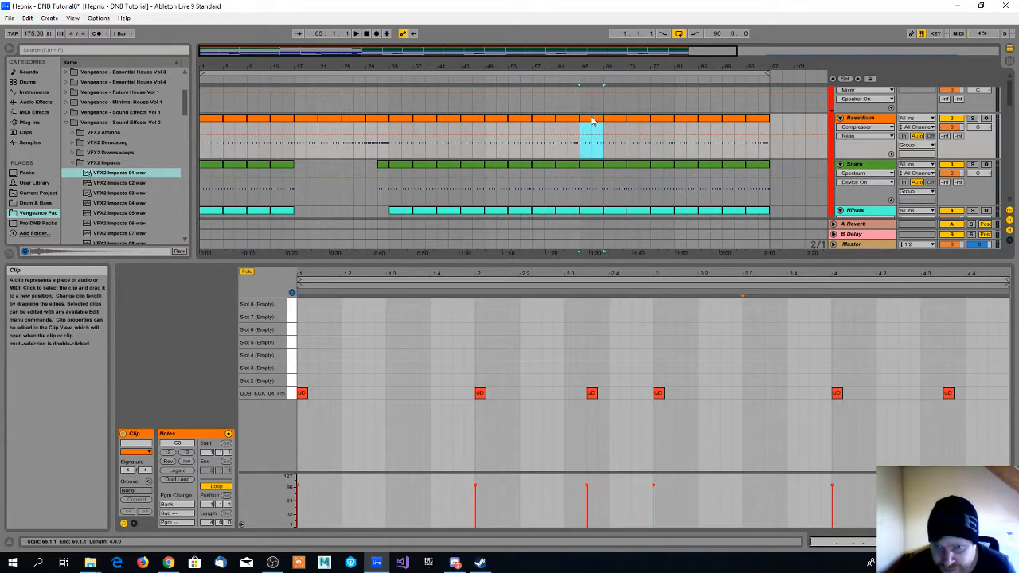
pyautogui.keyDown('shift'); pyautogui.click(652, 117); pyautogui.keyUp('shift')
pyautogui.click(565, 120)
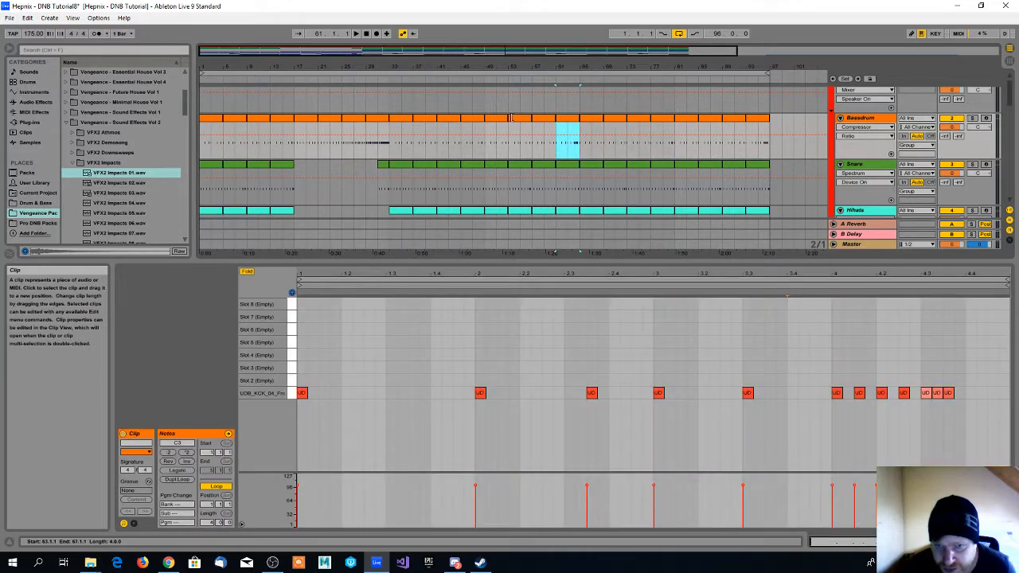
pyautogui.keyDown('shift'); pyautogui.click(495, 122); pyautogui.keyUp('shift')
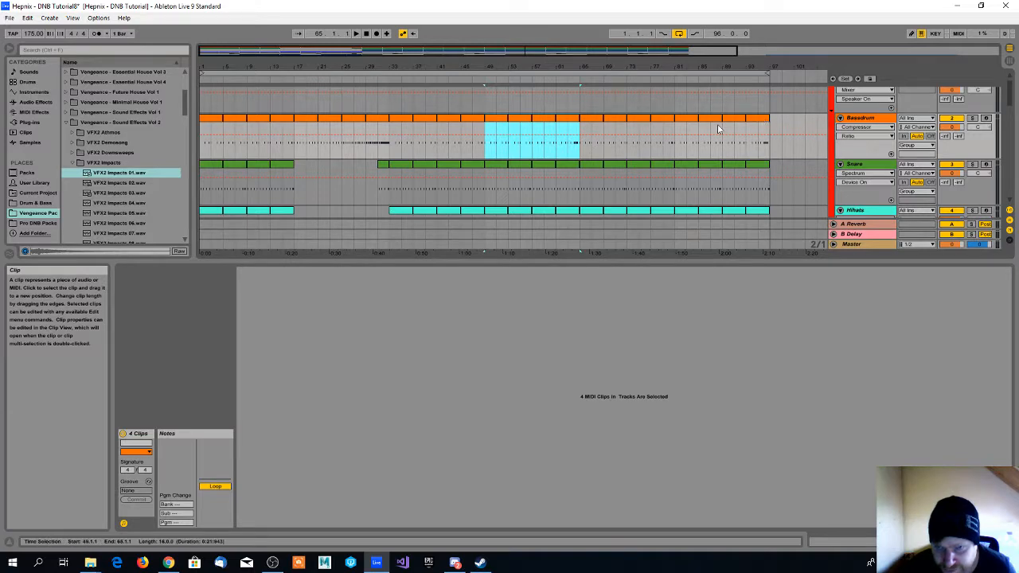
# Step: Cut the Subbass, Boing, Wob and Sndary clips spanning bars 49 to 65
pyautogui.scroll(-6, 495, 125)
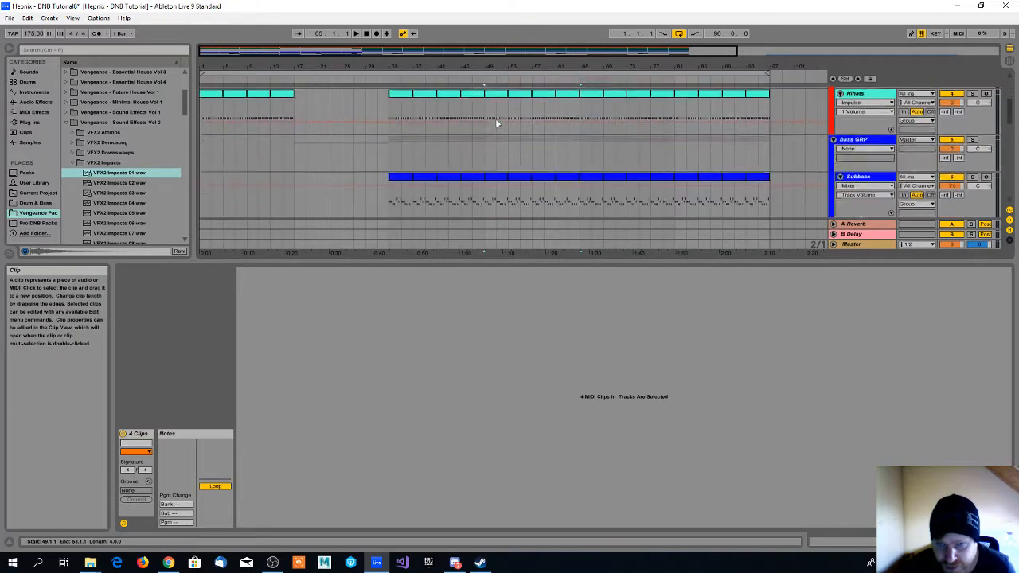
pyautogui.click(495, 137)
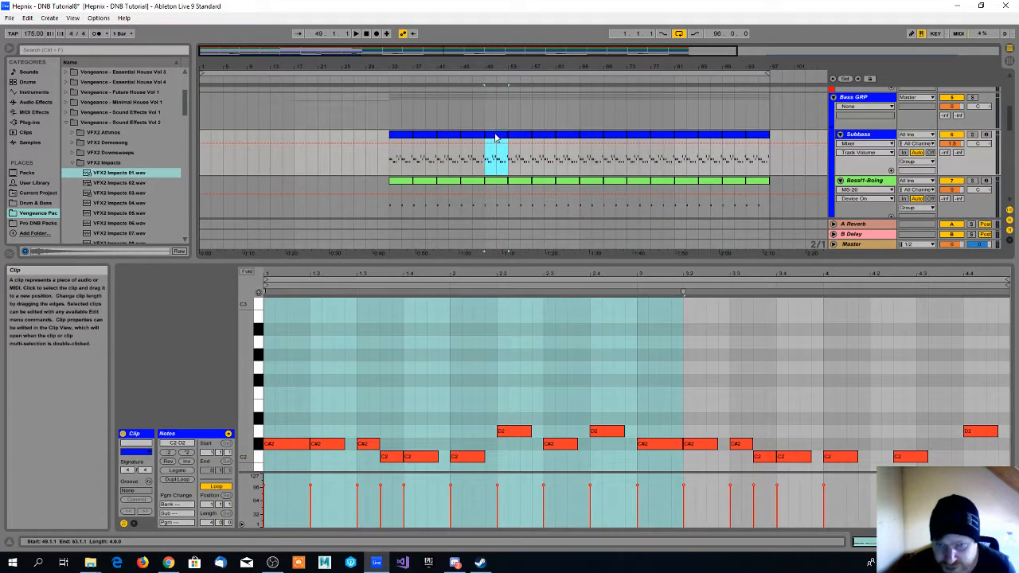
pyautogui.scroll(-5, 558, 143)
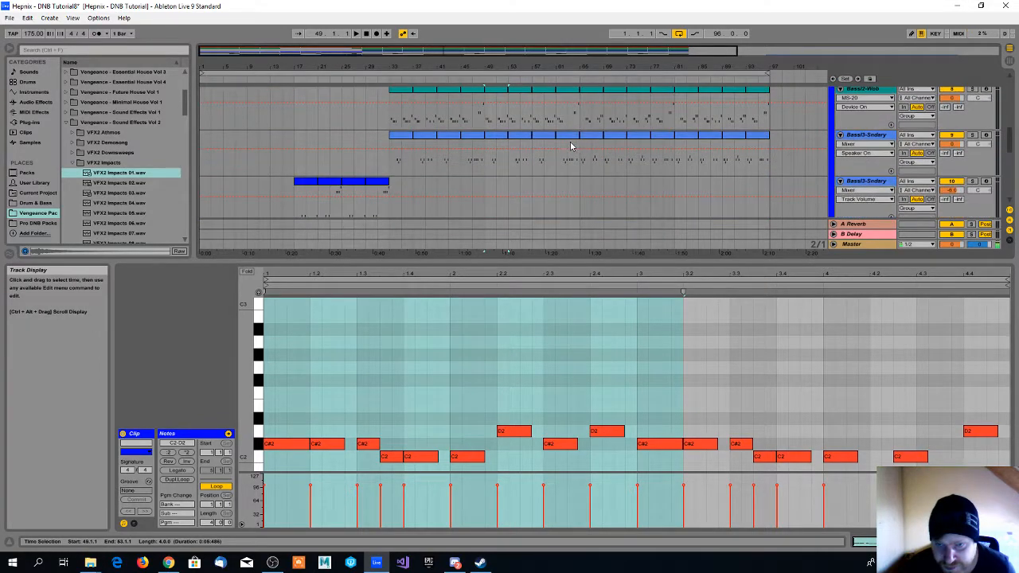
pyautogui.keyDown('shift'); pyautogui.click(570, 140); pyautogui.keyUp('shift')
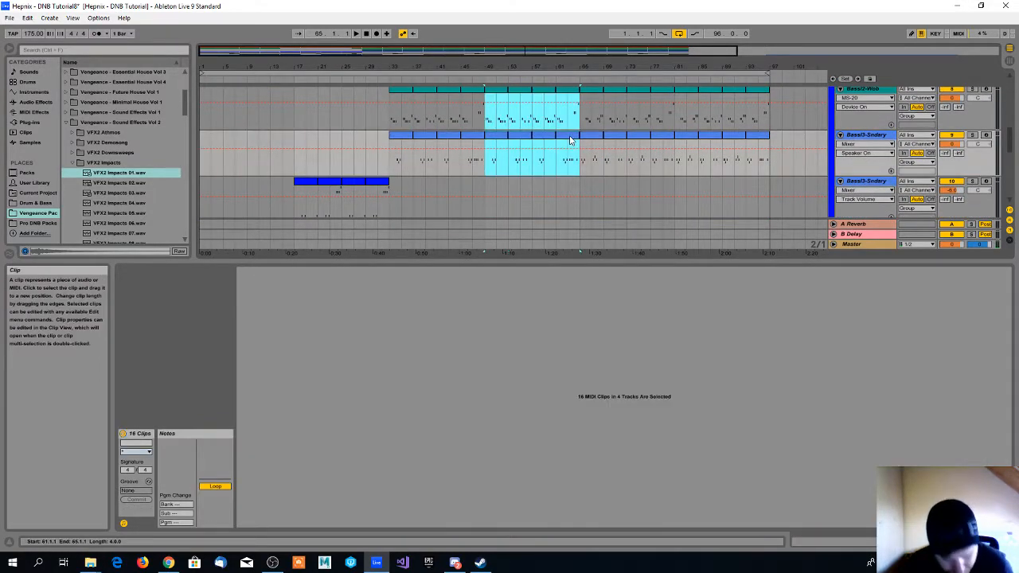
pyautogui.scroll(2, 570, 140)
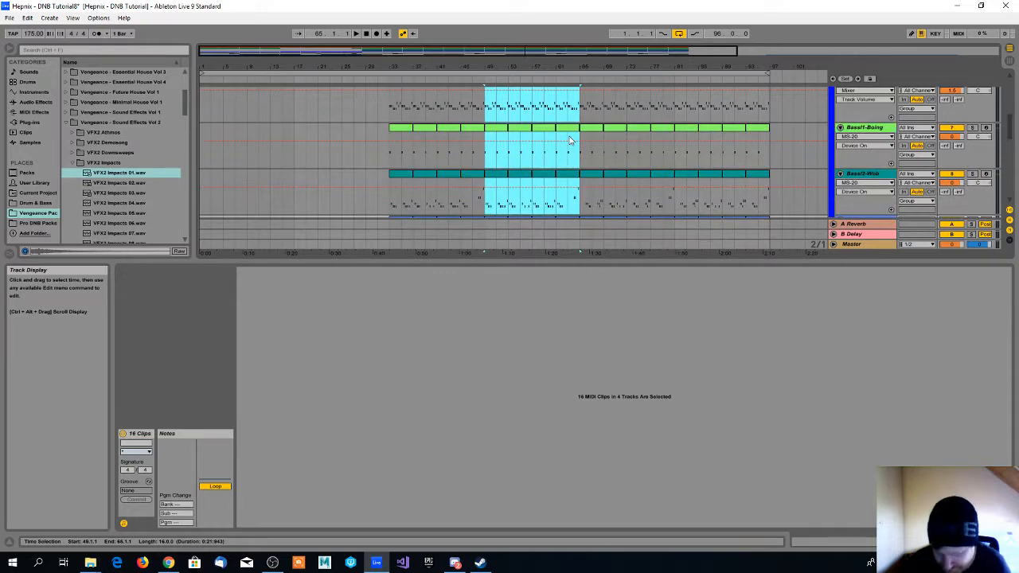
pyautogui.scroll(3, 570, 140)
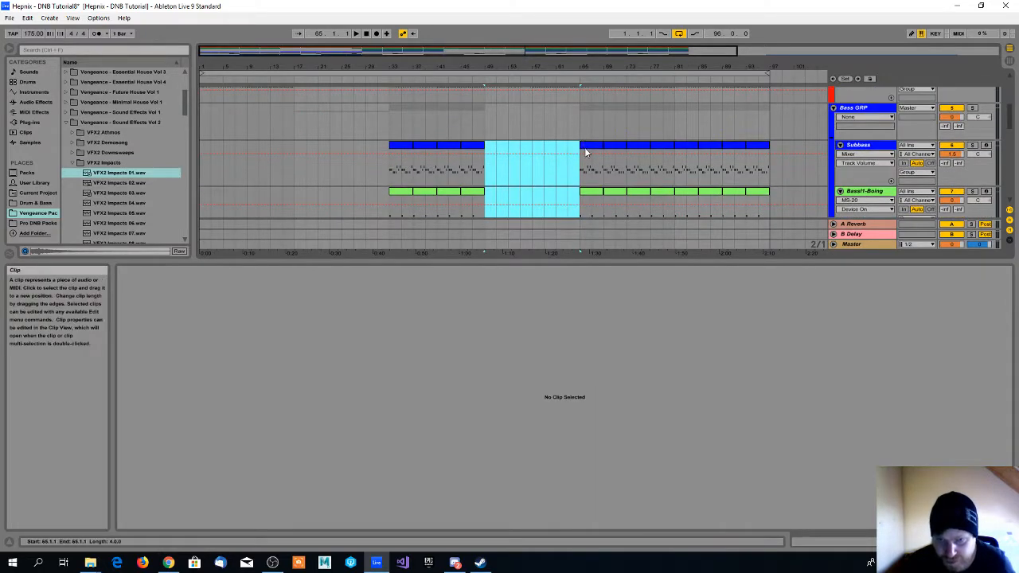
# Step: Move the Subbass, Boing, Wob and Sndary clips spanning bars 65 to 81 back to bar 49
pyautogui.click(584, 147)
pyautogui.scroll(-4, 637, 146)
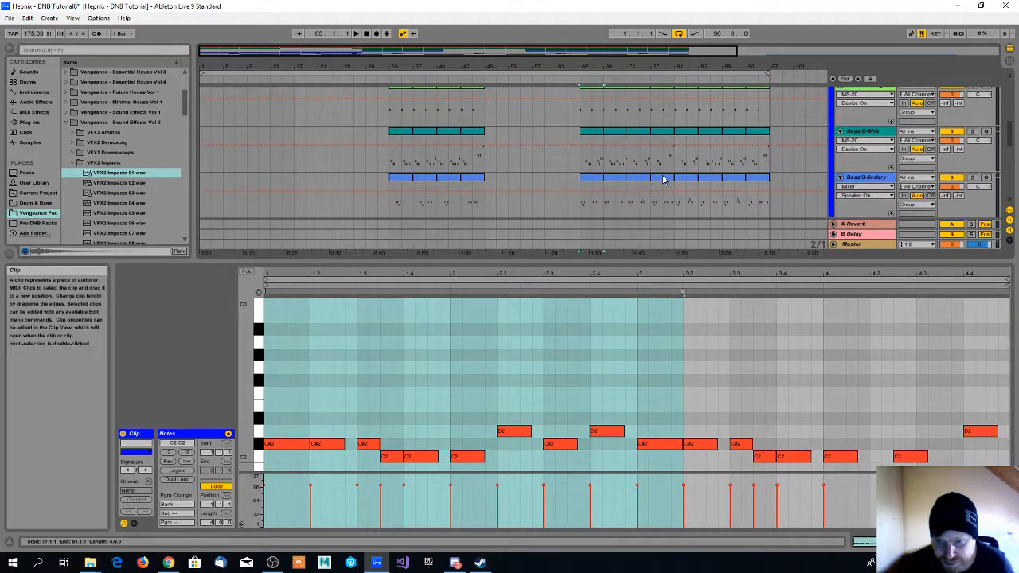
pyautogui.keyDown('shift'); pyautogui.click(664, 177); pyautogui.keyUp('shift')
pyautogui.scroll(2, 542, 113)
pyautogui.scroll(1, 540, 114)
pyautogui.moveTo(584, 136); pyautogui.dragTo(488, 134)
pyautogui.scroll(-1, 611, 153)
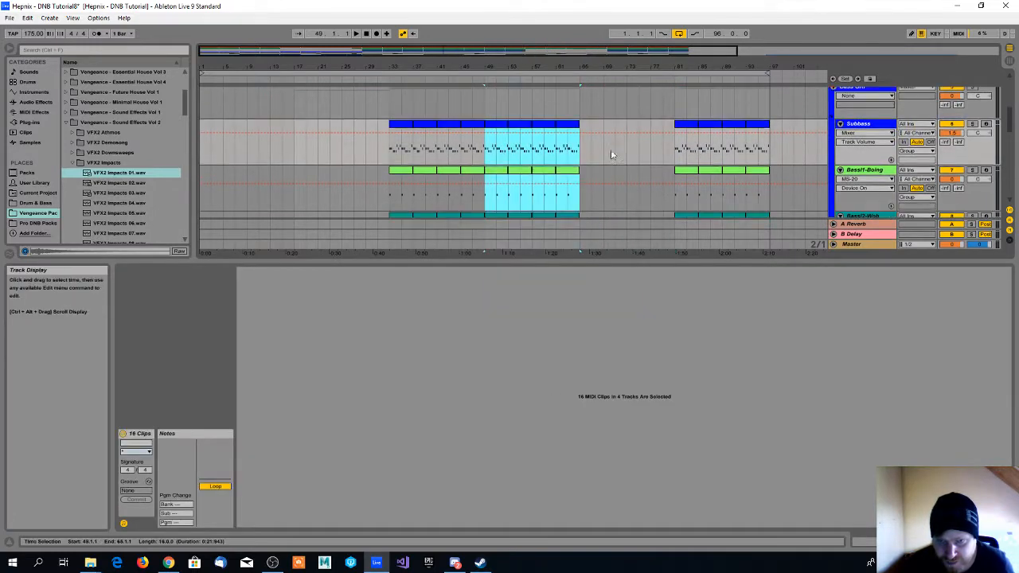
# Step: Paste the cut bass clips into the gap starting at bar 65
pyautogui.click(582, 131)
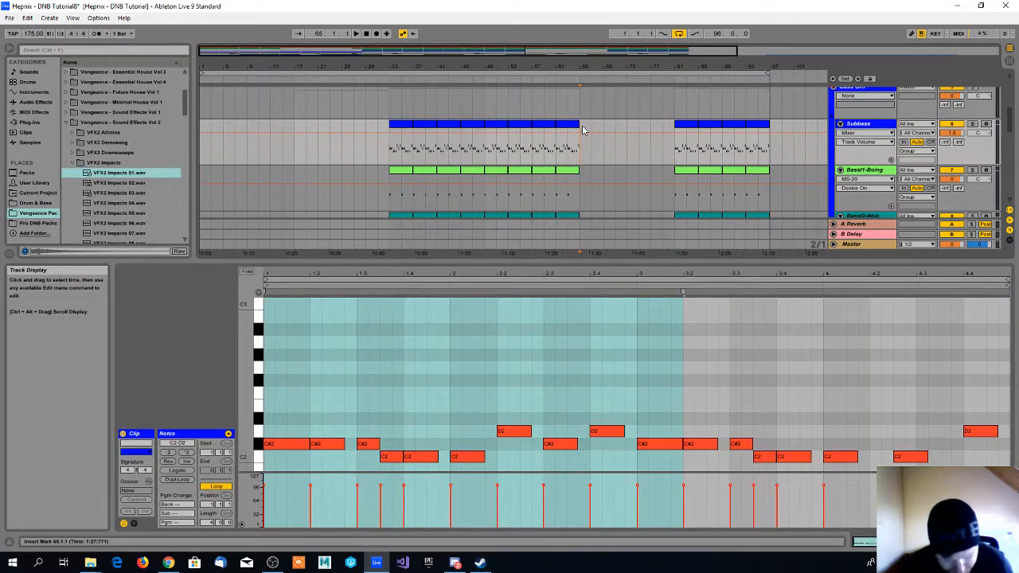
pyautogui.hotkey('ctrl', 'v')
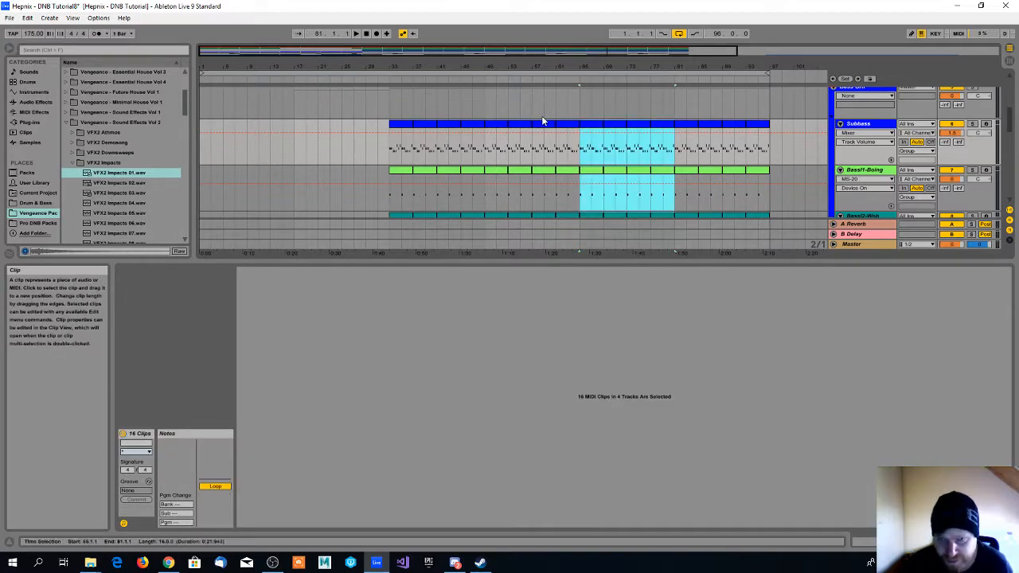
pyautogui.scroll(-1, 541, 118)
pyautogui.scroll(3, 541, 118)
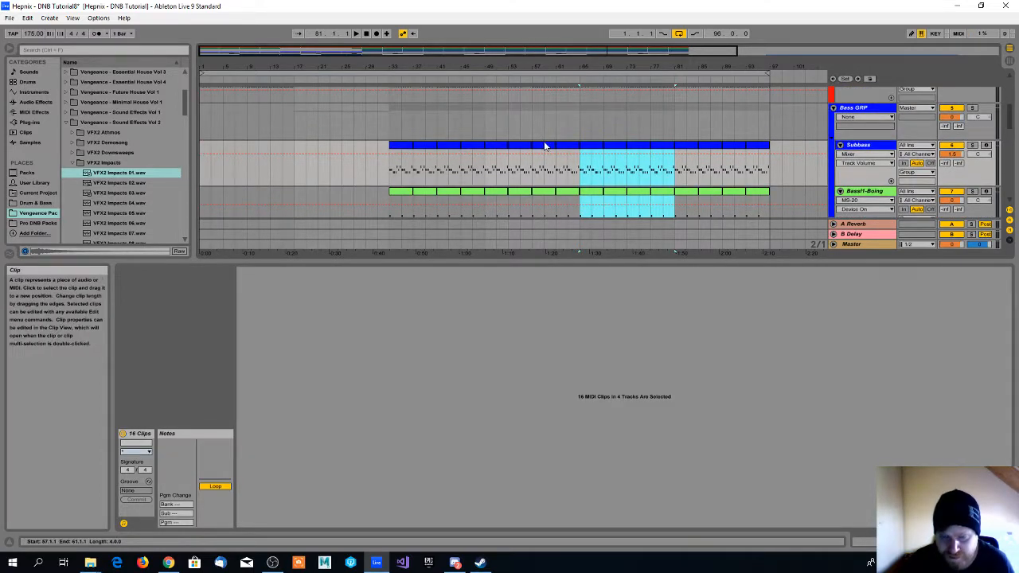
# Step: Recolour the Subbass clips spanning bars 49 to 65 and bars 81 to 97 light blue
pyautogui.click(496, 152)
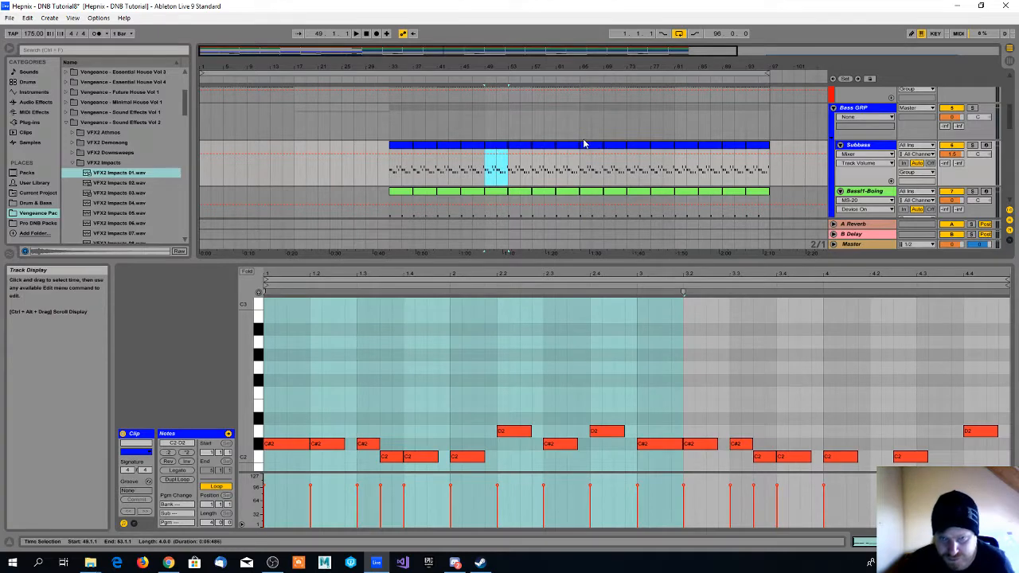
pyautogui.keyDown('shift'); pyautogui.click(566, 150); pyautogui.keyUp('shift')
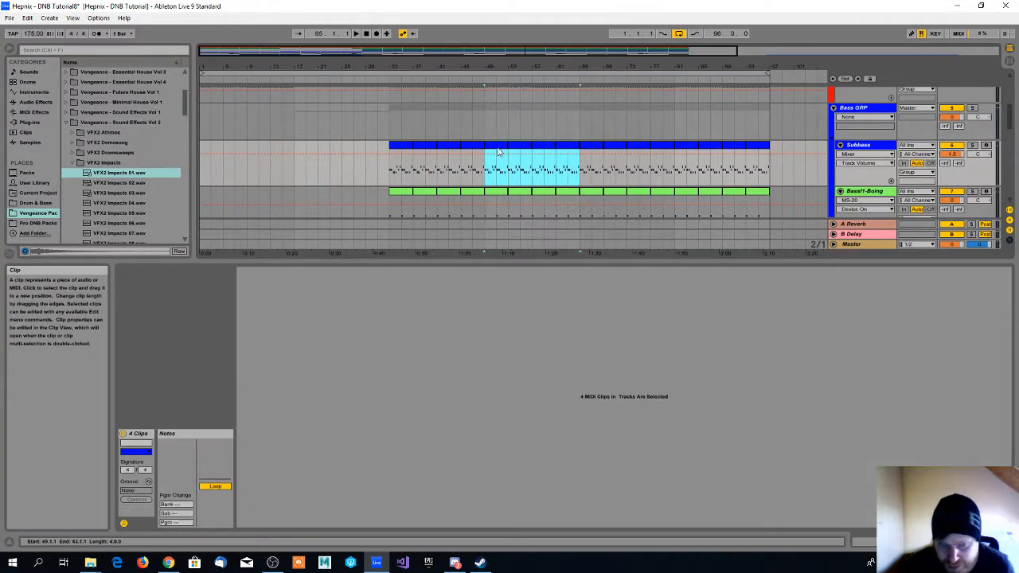
pyautogui.rightClick(498, 150)
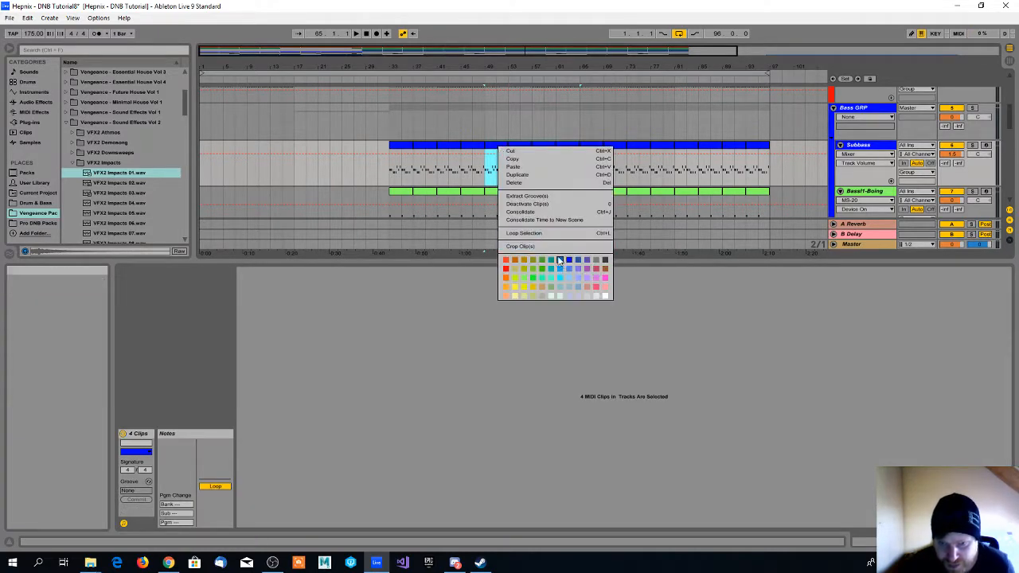
pyautogui.click(561, 269)
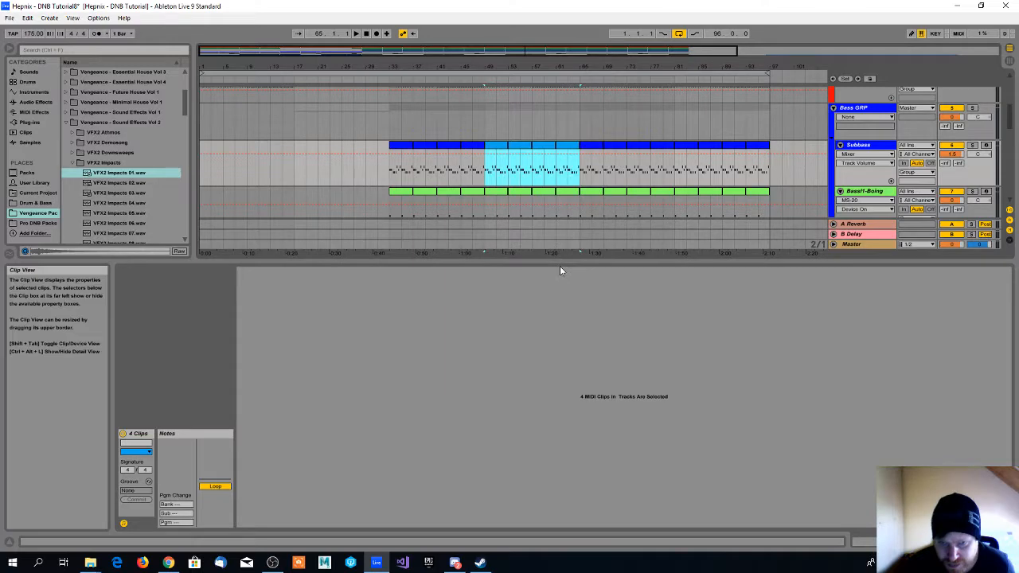
pyautogui.click(684, 150)
pyautogui.keyDown('shift'); pyautogui.click(750, 148); pyautogui.keyUp('shift')
pyautogui.rightClick(683, 148)
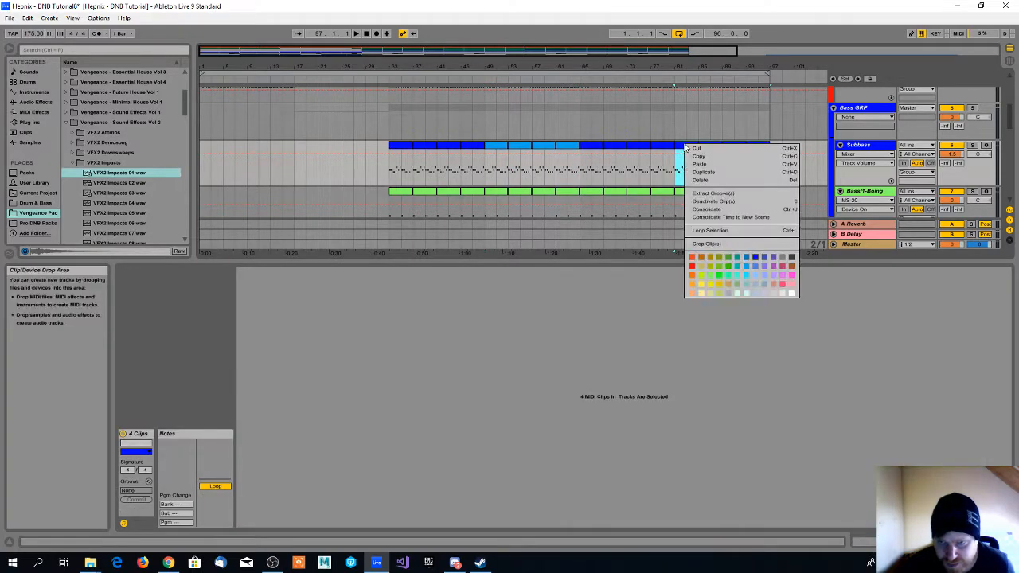
pyautogui.click(746, 266)
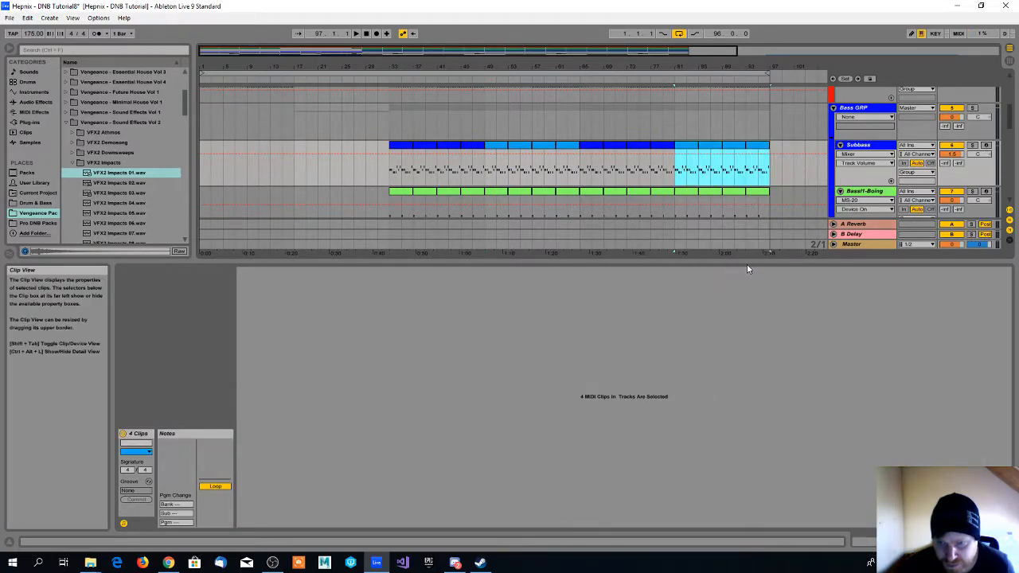
# Step: Examine the alternating 16-bar Subbass blocks: bars 49 to 65, 33 to 49 and 65 to 81
pyautogui.scroll(-1, 447, 153)
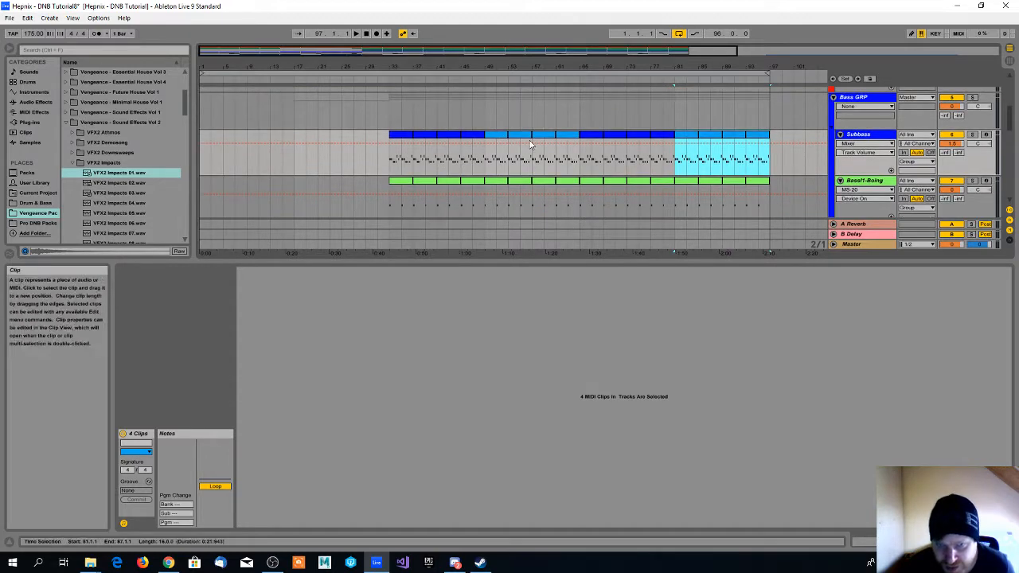
pyautogui.click(496, 137)
pyautogui.keyDown('shift'); pyautogui.click(558, 135); pyautogui.keyUp('shift')
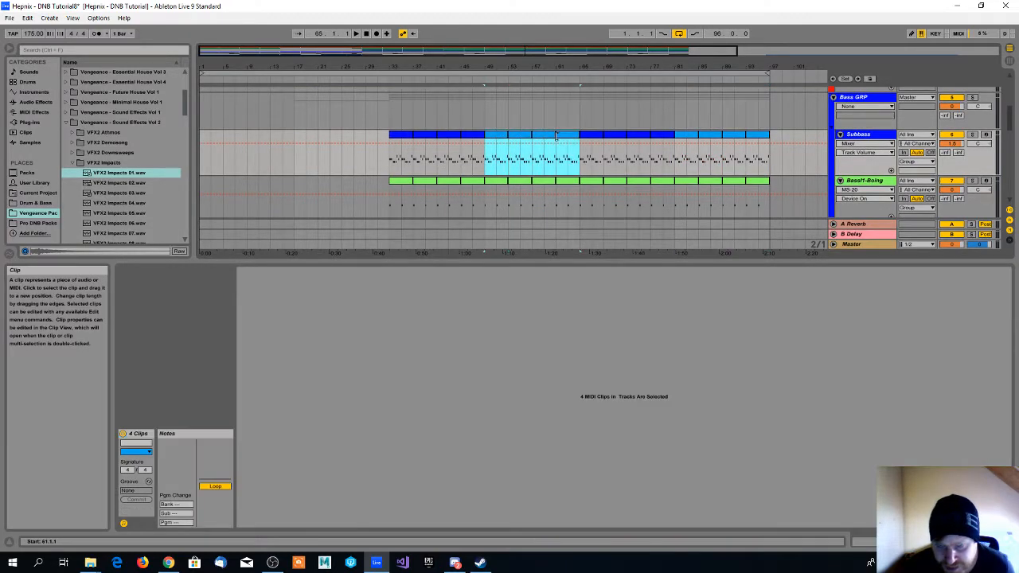
pyautogui.click(473, 136)
pyautogui.keyDown('shift'); pyautogui.click(398, 136); pyautogui.keyUp('shift')
pyautogui.click(397, 137)
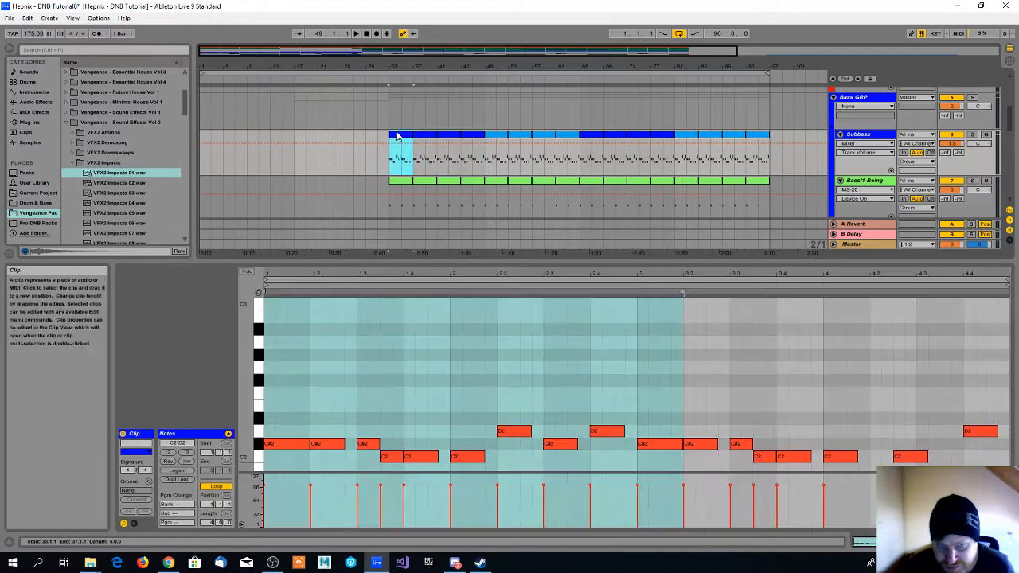
pyautogui.keyDown('shift'); pyautogui.click(476, 136); pyautogui.keyUp('shift')
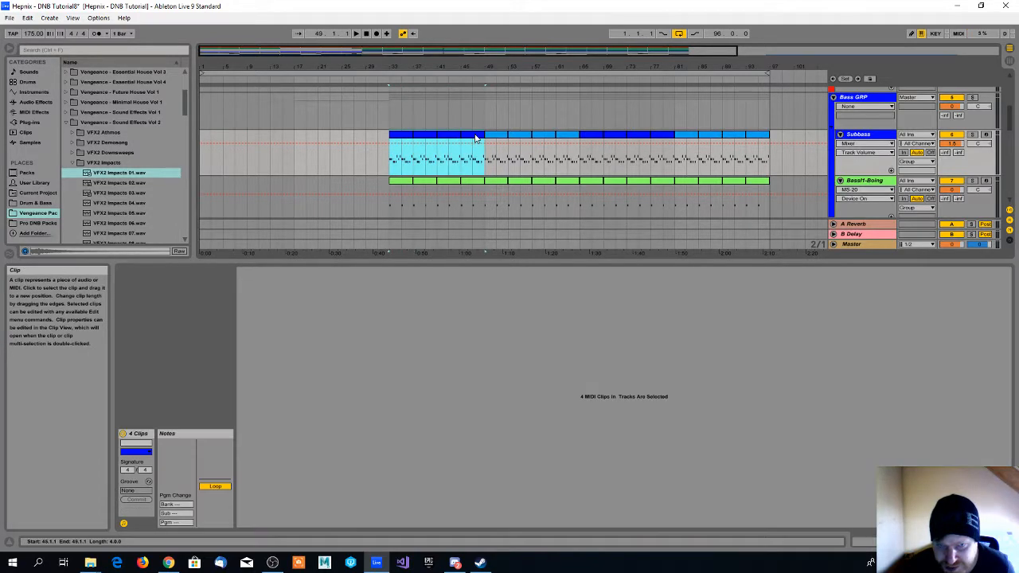
pyautogui.click(594, 138)
pyautogui.keyDown('shift'); pyautogui.click(664, 141); pyautogui.keyUp('shift')
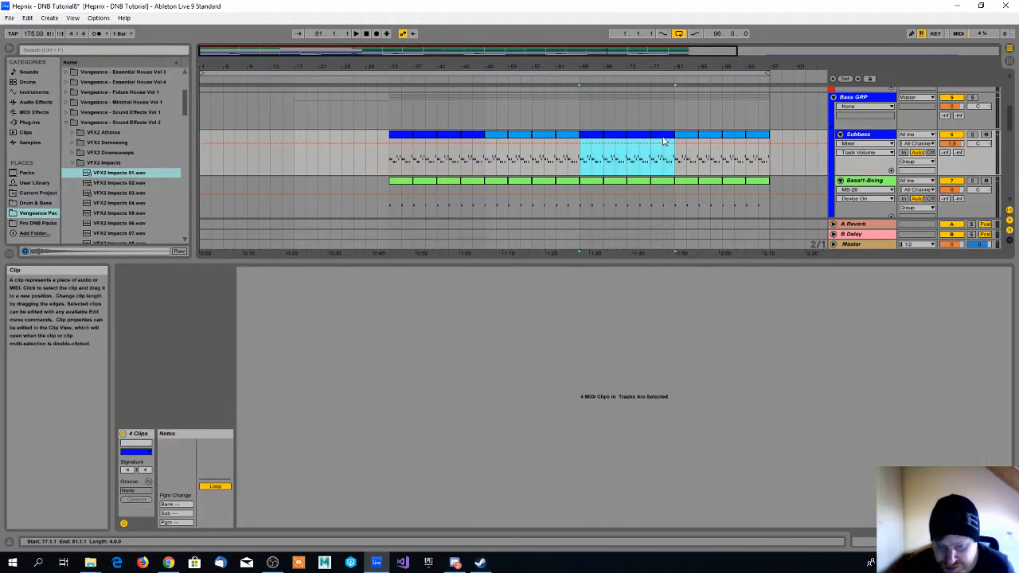
# Step: Listen to the rearranged track and look over its drum and bass tracks
pyautogui.scroll(1, 632, 168)
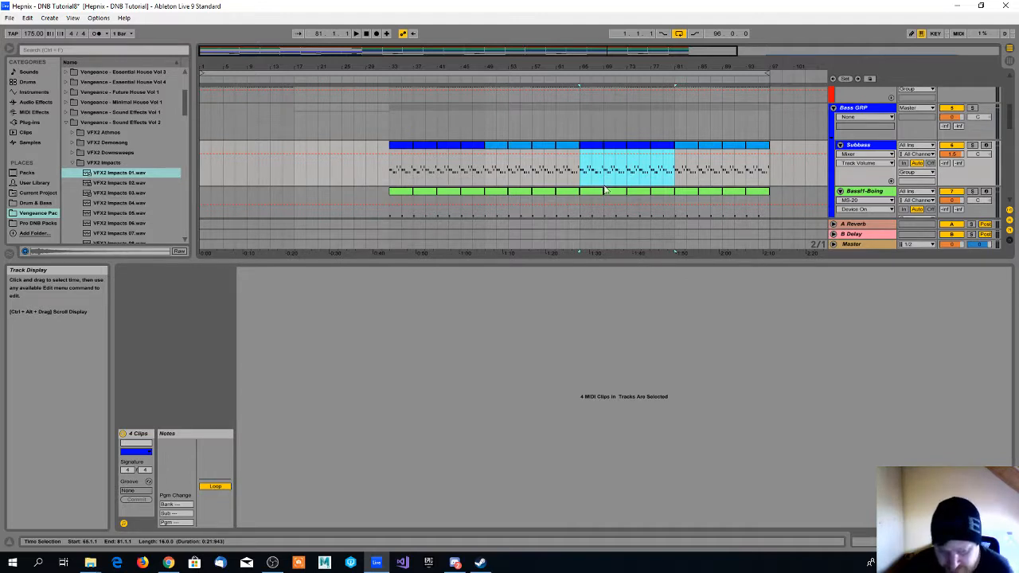
pyautogui.scroll(-1, 590, 188)
pyautogui.scroll(5, 592, 173)
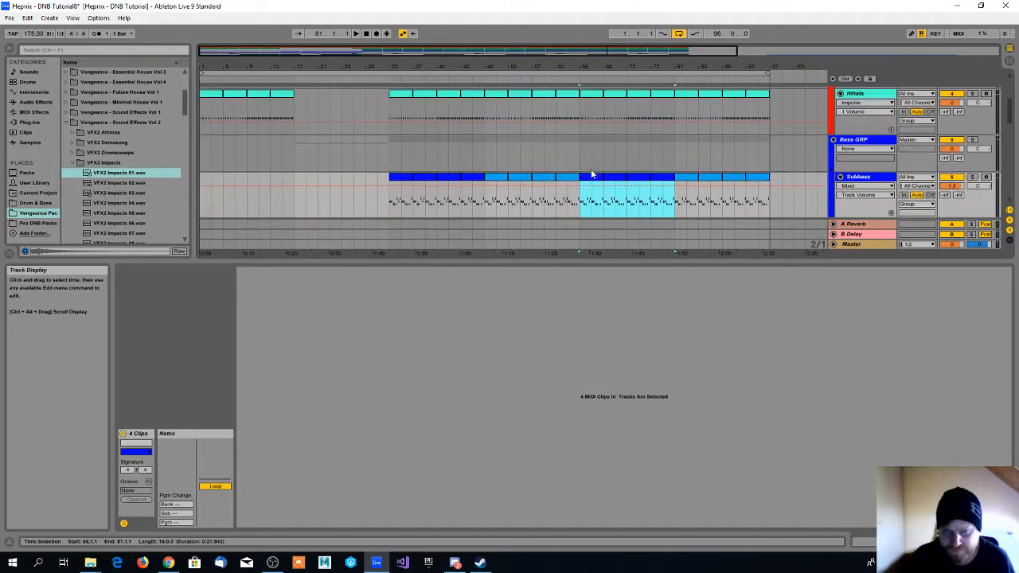
pyautogui.scroll(-3, 592, 174)
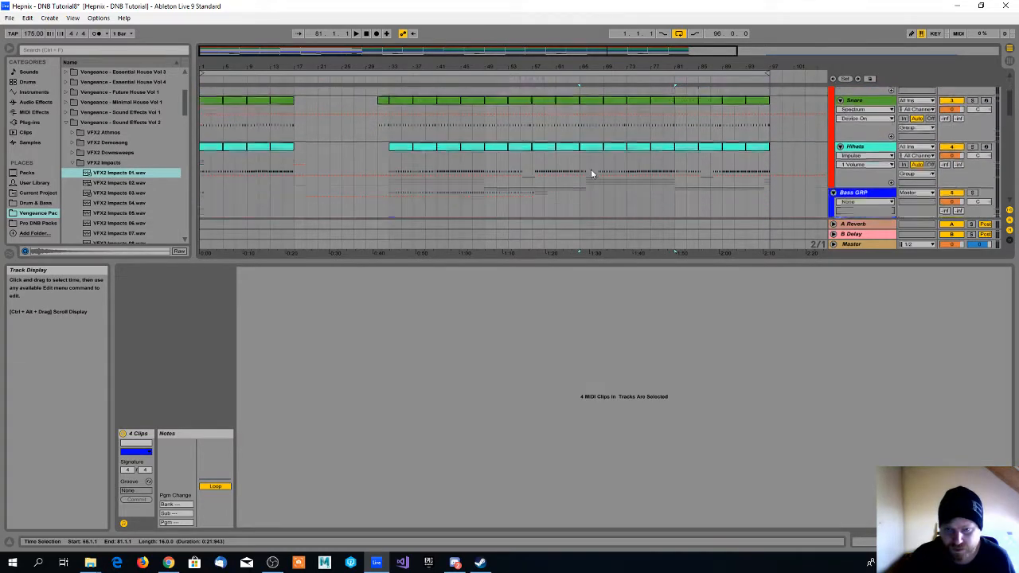
pyautogui.scroll(3, 607, 162)
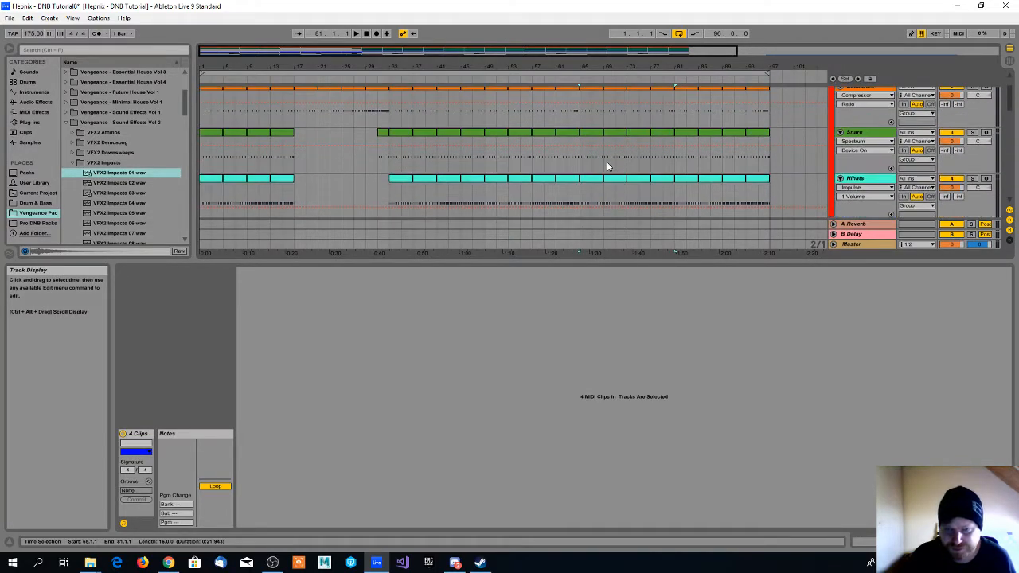
pyautogui.scroll(-1, 607, 162)
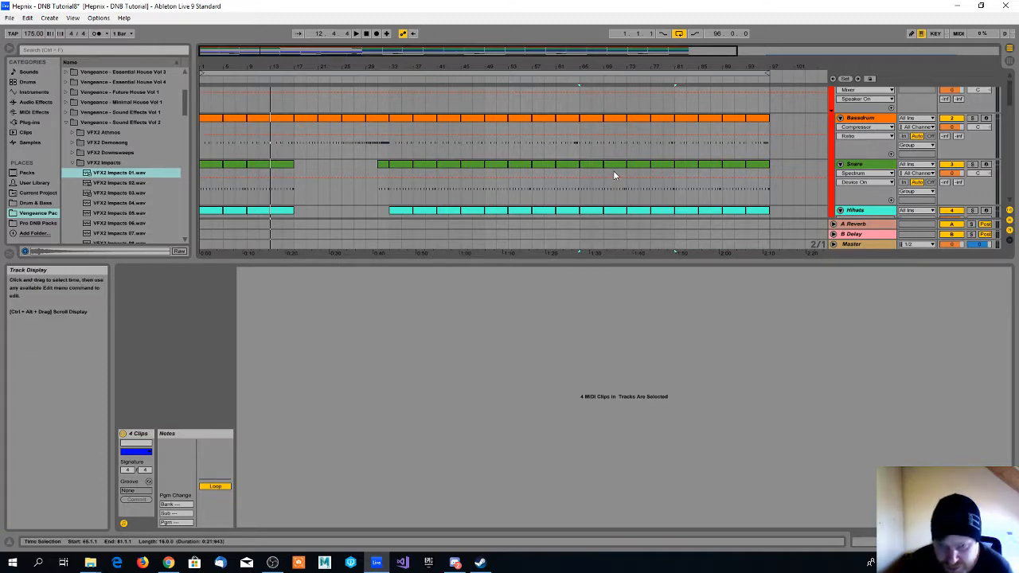
pyautogui.scroll(1, 636, 156)
pyautogui.scroll(-6, 639, 151)
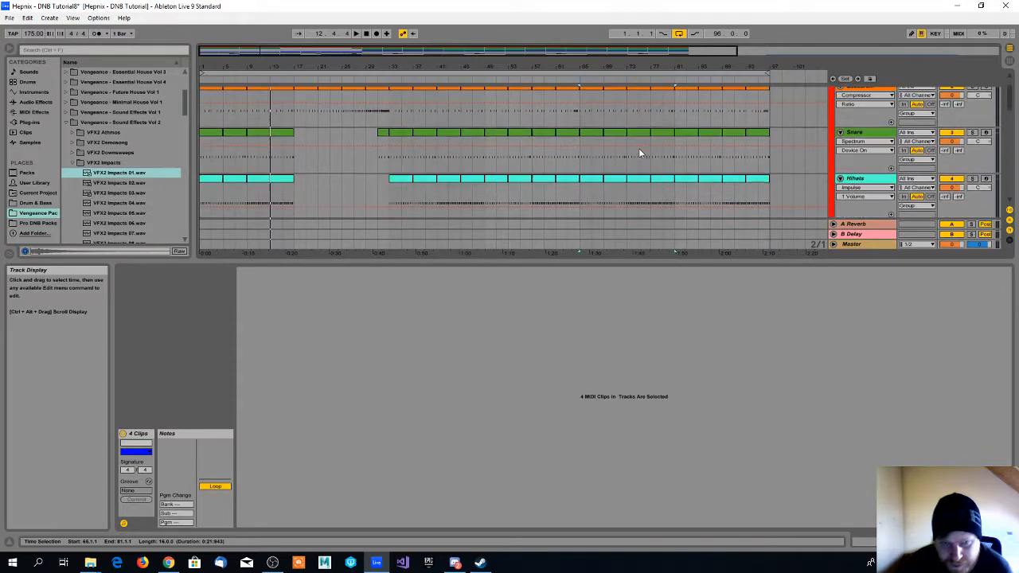
pyautogui.scroll(-4, 641, 150)
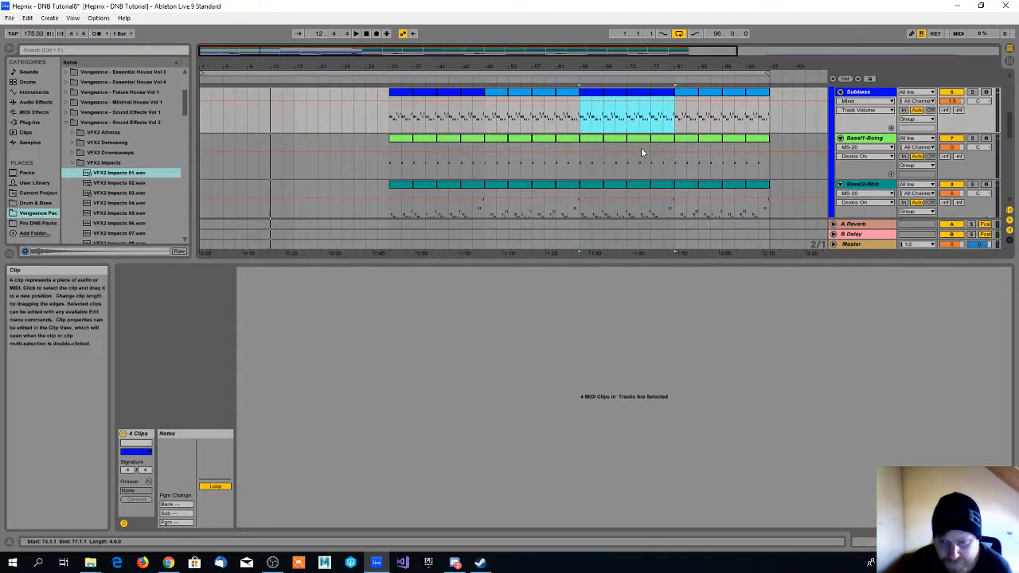
pyautogui.scroll(3, 645, 149)
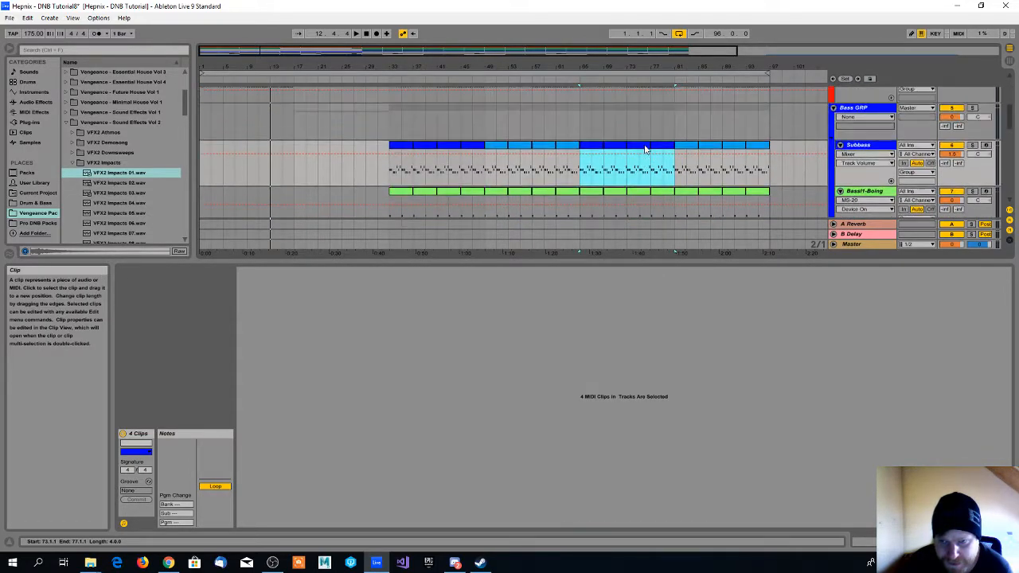
# Step: Examine the Subbass clips spanning bars 65 to 97 and the Boing bass clip starting at bar 65
pyautogui.click(599, 149)
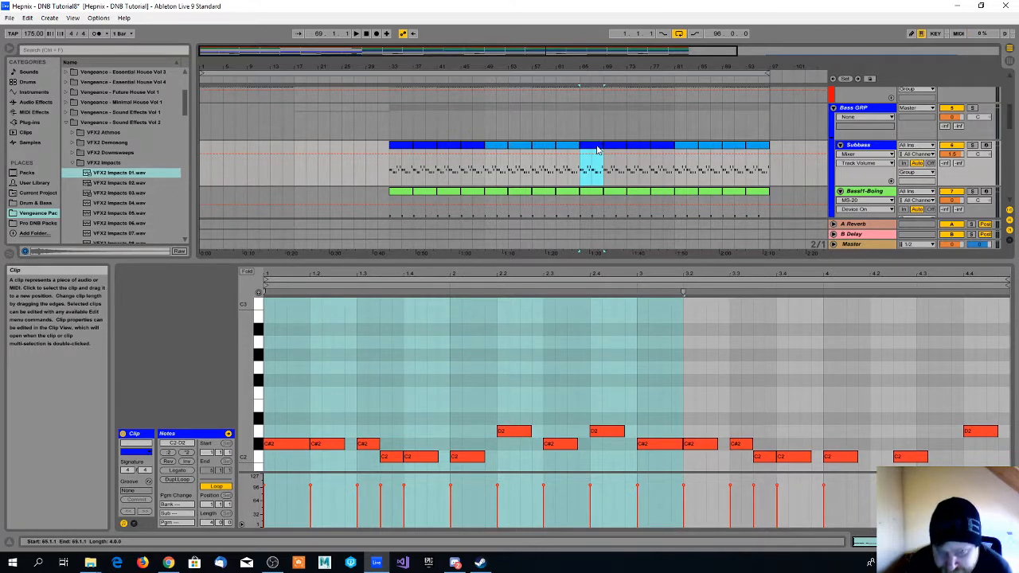
pyautogui.click(743, 144)
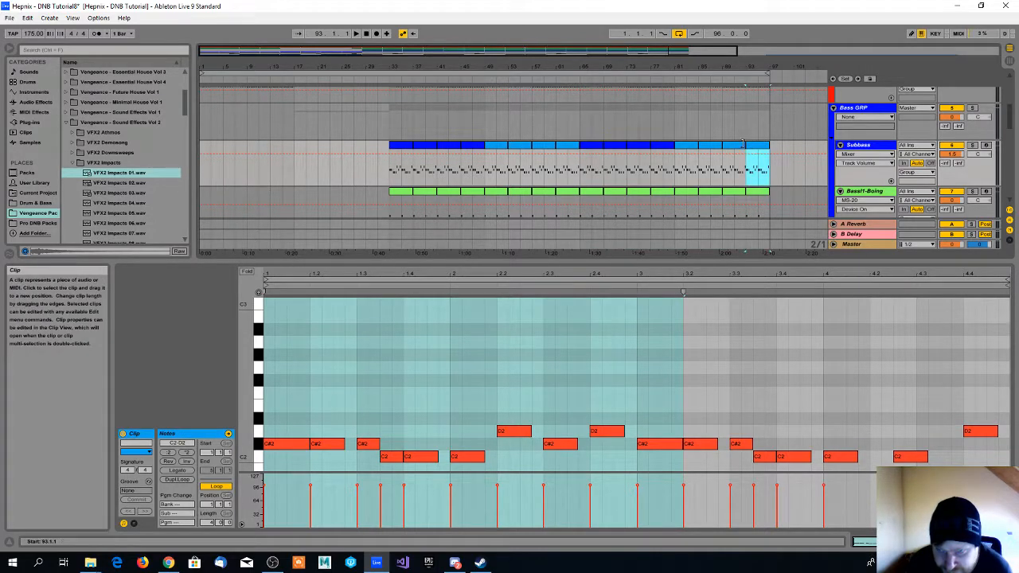
pyautogui.click(596, 148)
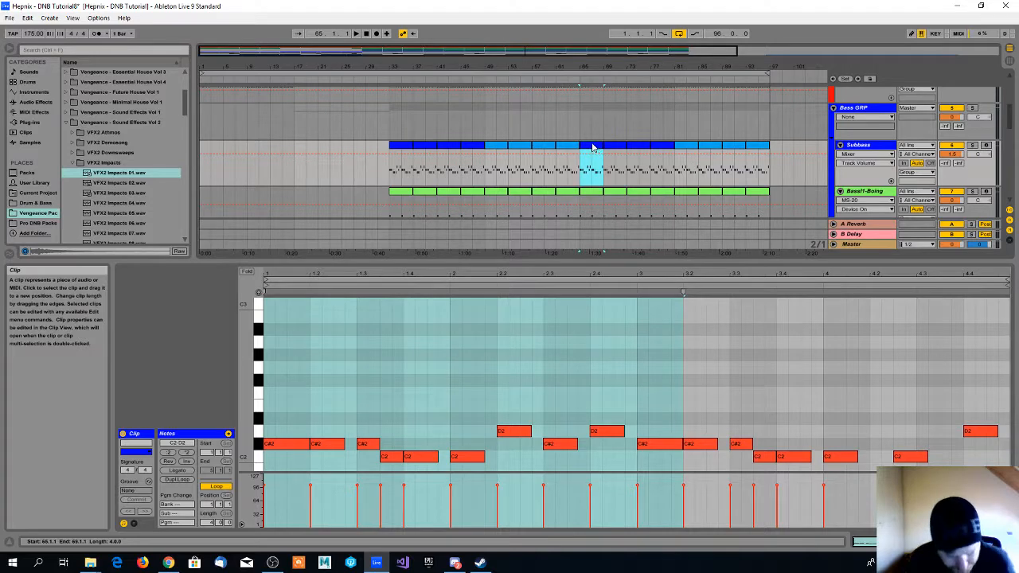
pyautogui.keyDown('shift'); pyautogui.click(756, 149); pyautogui.keyUp('shift')
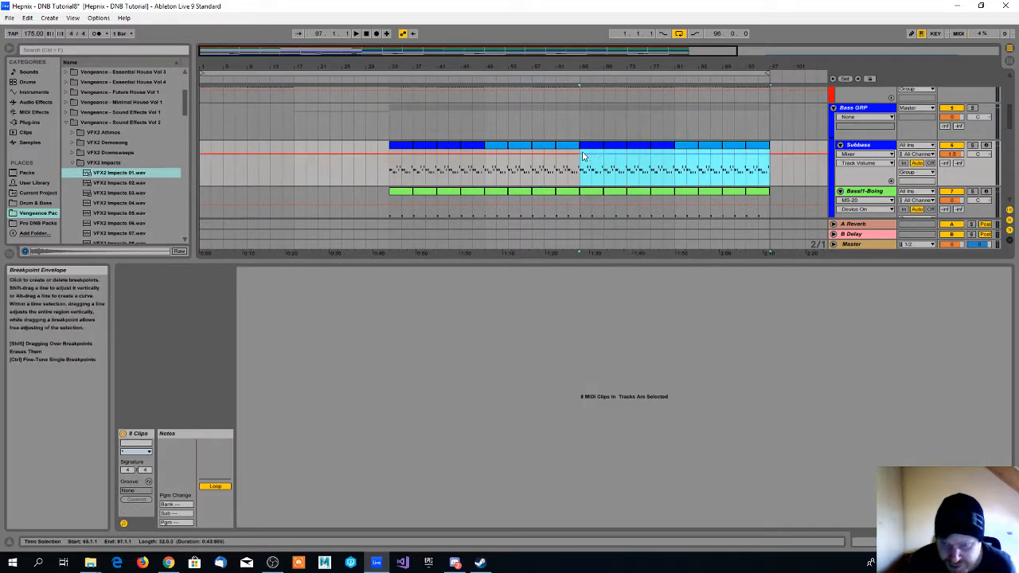
pyautogui.scroll(-2, 635, 157)
pyautogui.scroll(-1, 633, 151)
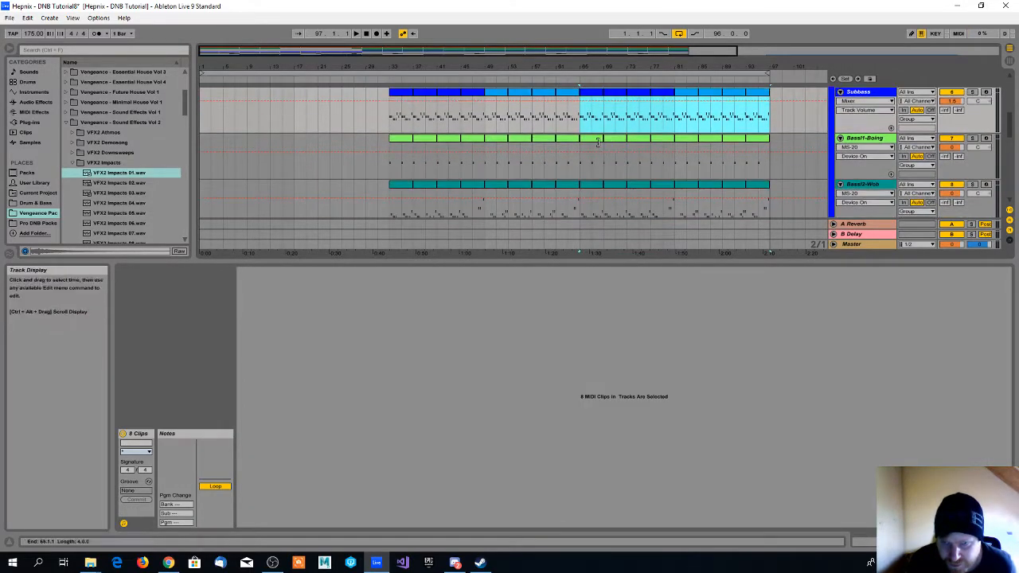
pyautogui.click(597, 144)
pyautogui.scroll(-1, 599, 143)
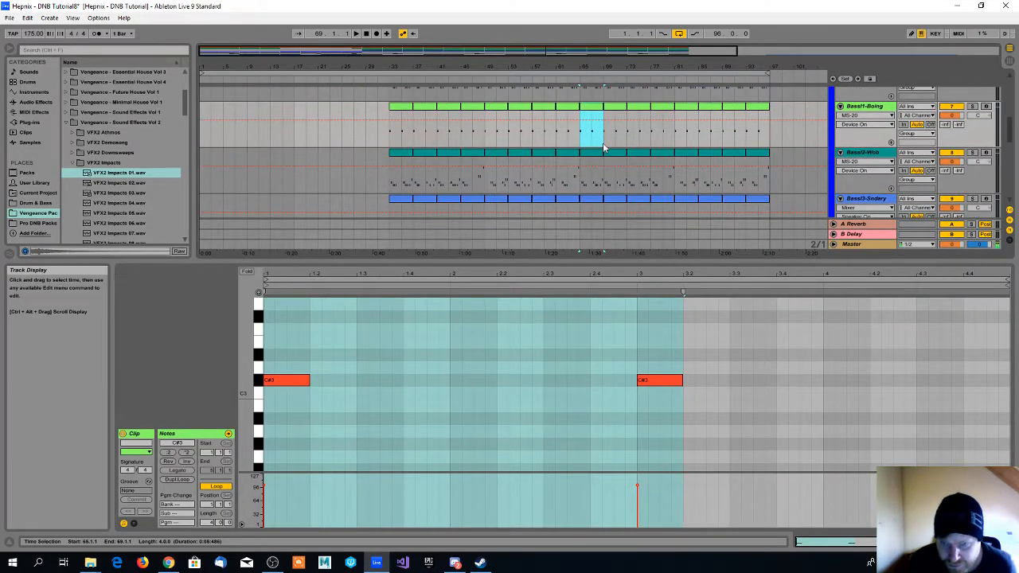
# Step: In the Wob bass clip starting at bar 69, split the C3 note at 2.1 into two shorter C3 notes and play it back
pyautogui.click(598, 153)
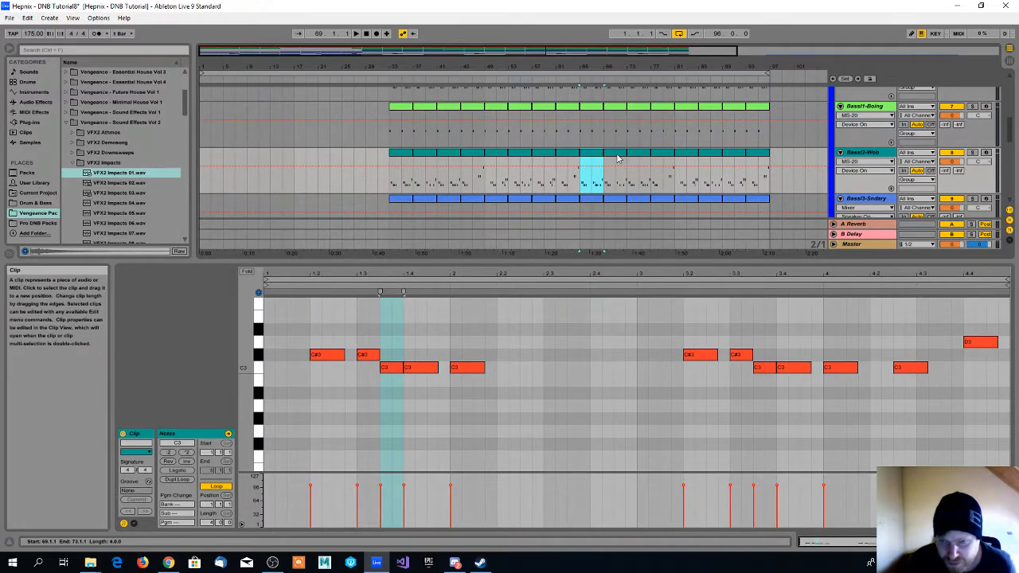
pyautogui.click(617, 158)
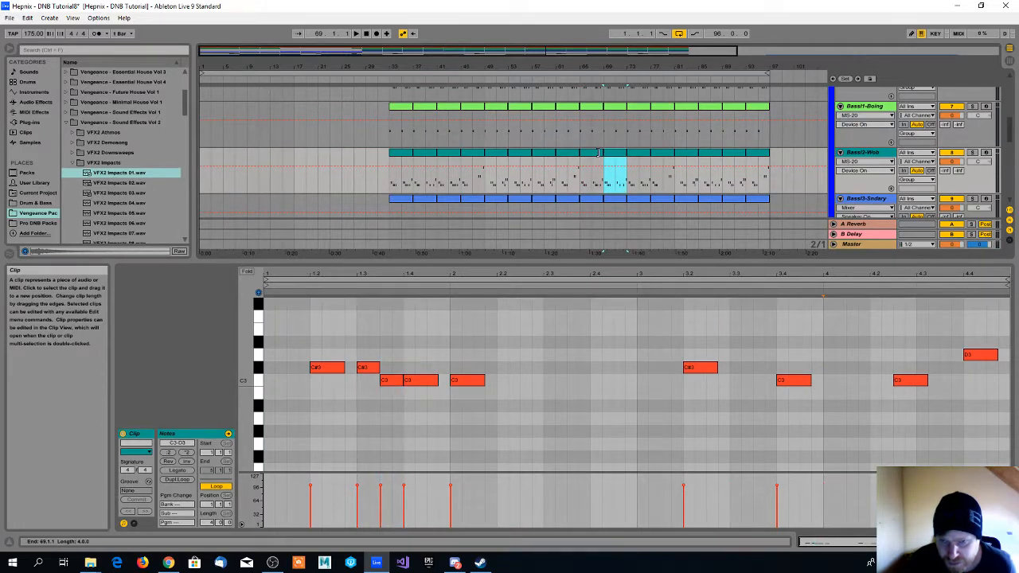
pyautogui.click(598, 157)
pyautogui.click(614, 157)
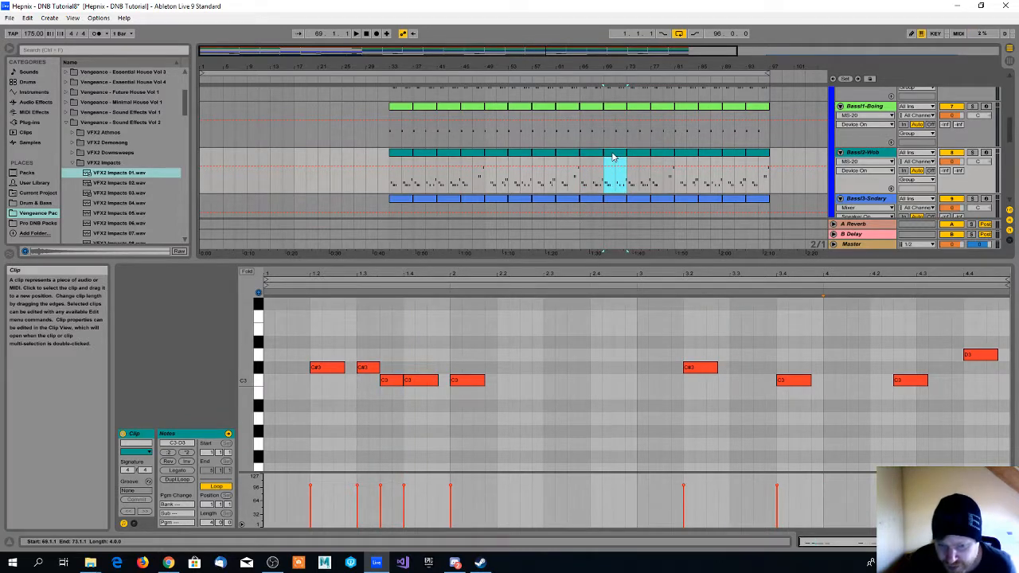
pyautogui.click(454, 382)
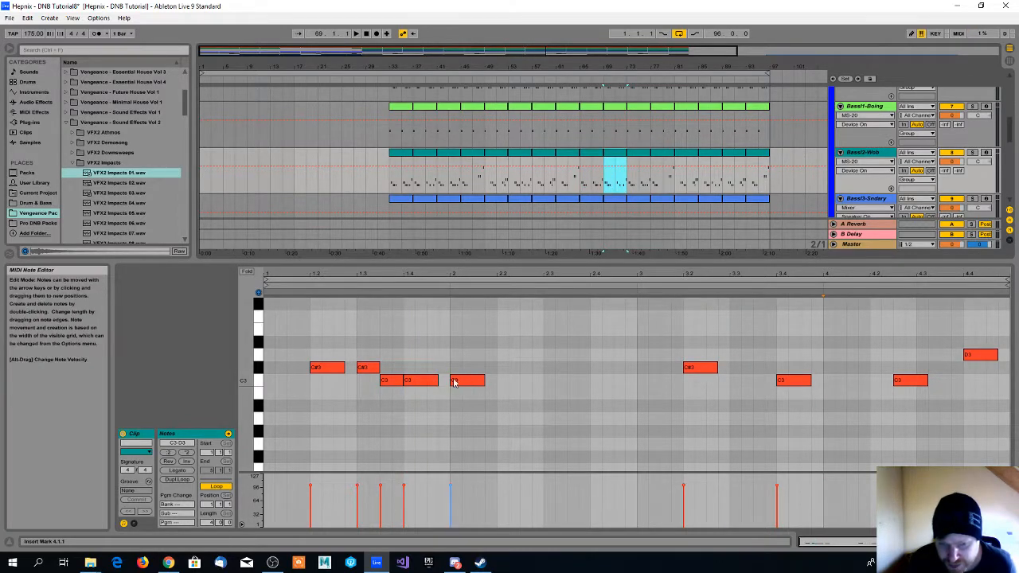
pyautogui.click(436, 381)
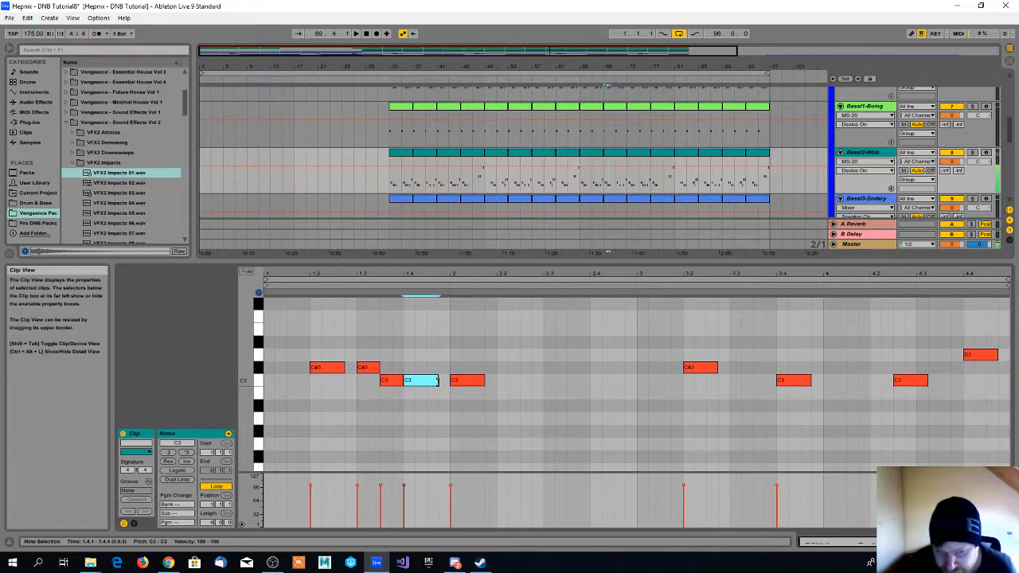
pyautogui.moveTo(437, 380); pyautogui.dragTo(469, 380)
pyautogui.doubleClick(477, 384)
pyautogui.keyDown('shift'); pyautogui.click(456, 382); pyautogui.keyUp('shift')
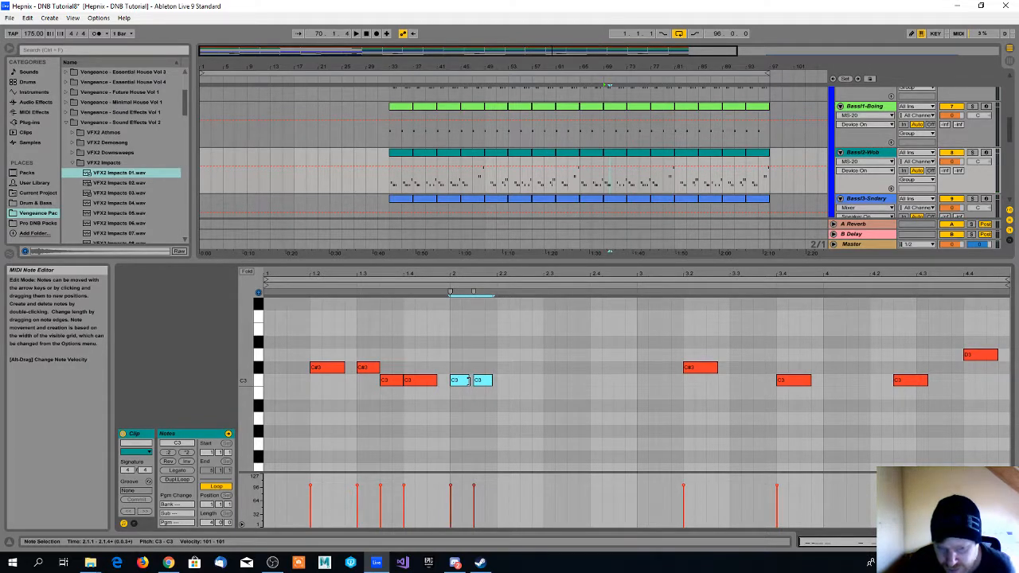
pyautogui.press('space')
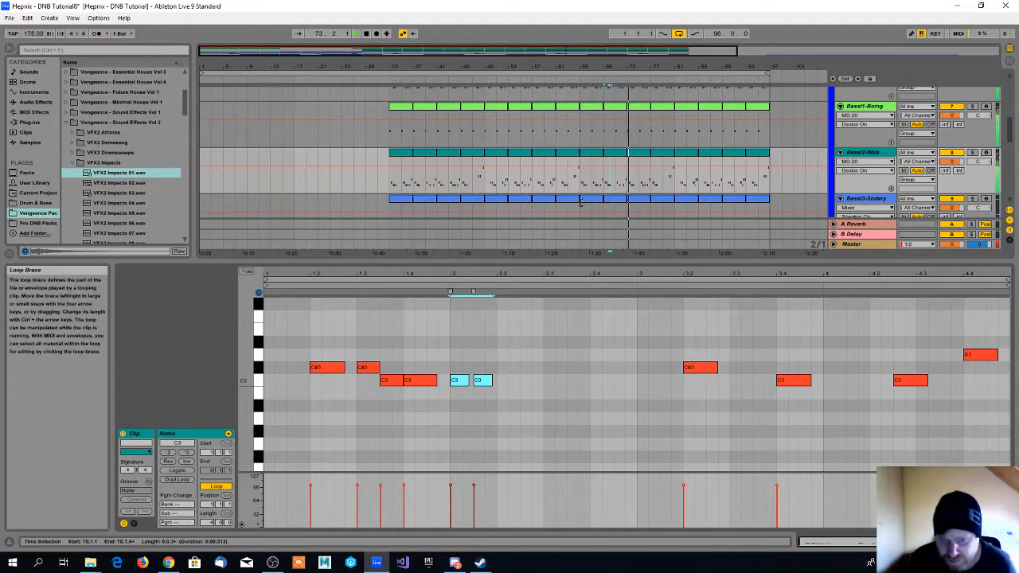
# Step: In the Wob bass clip starting at bar 65, replace the C3 note at 4.1 with two shorter, equally long C3 notes
pyautogui.click(597, 155)
pyautogui.press('space')
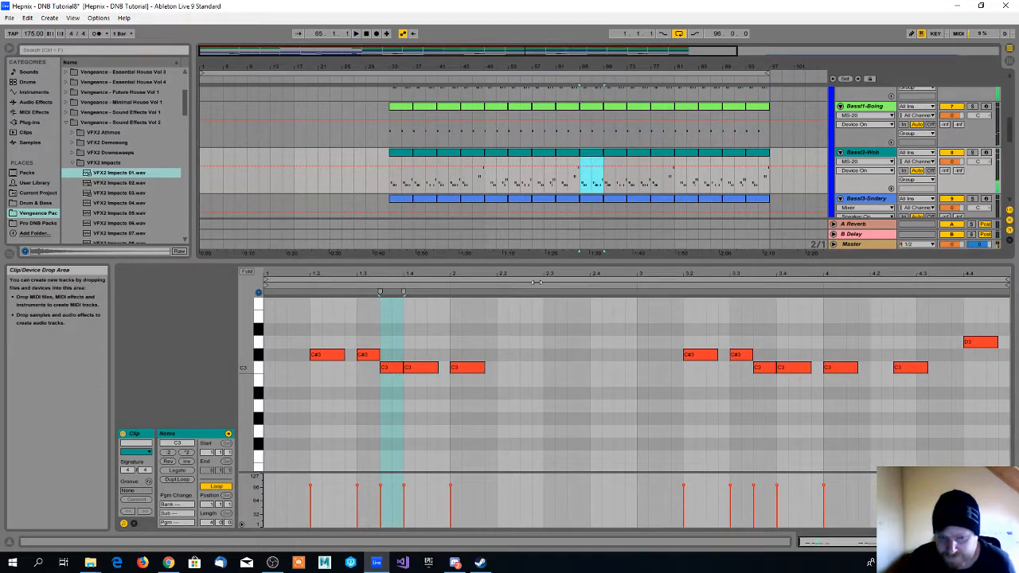
pyautogui.click(836, 369)
pyautogui.moveTo(857, 369); pyautogui.dragTo(839, 370)
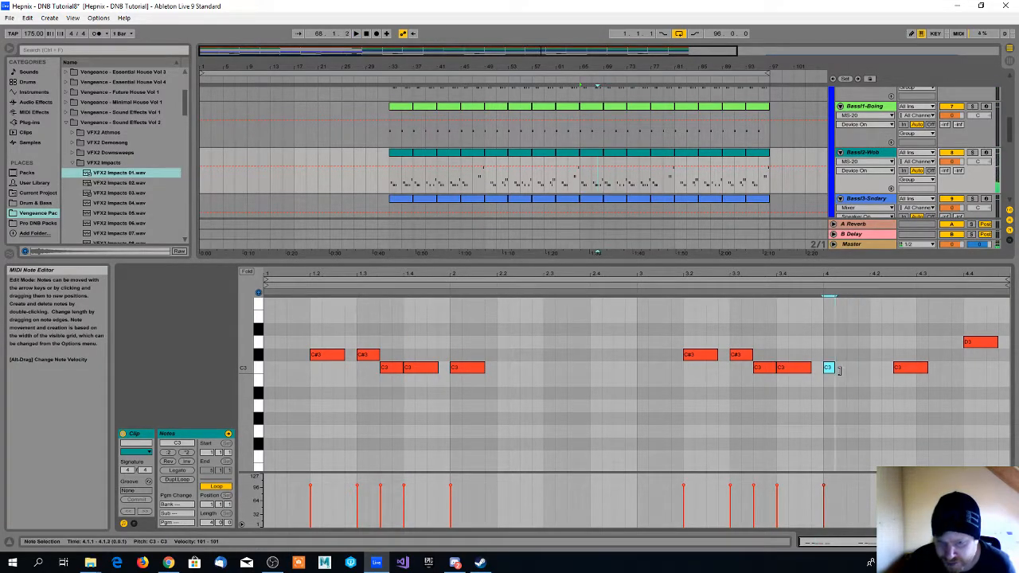
pyautogui.doubleClick(850, 372)
pyautogui.keyDown('shift'); pyautogui.click(832, 369); pyautogui.keyUp('shift')
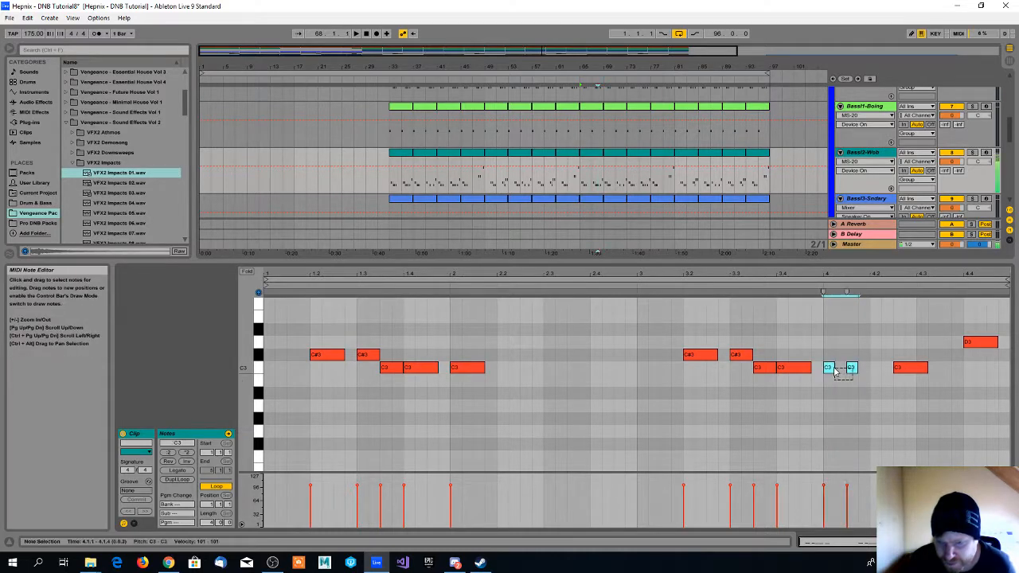
pyautogui.moveTo(835, 371); pyautogui.dragTo(839, 372)
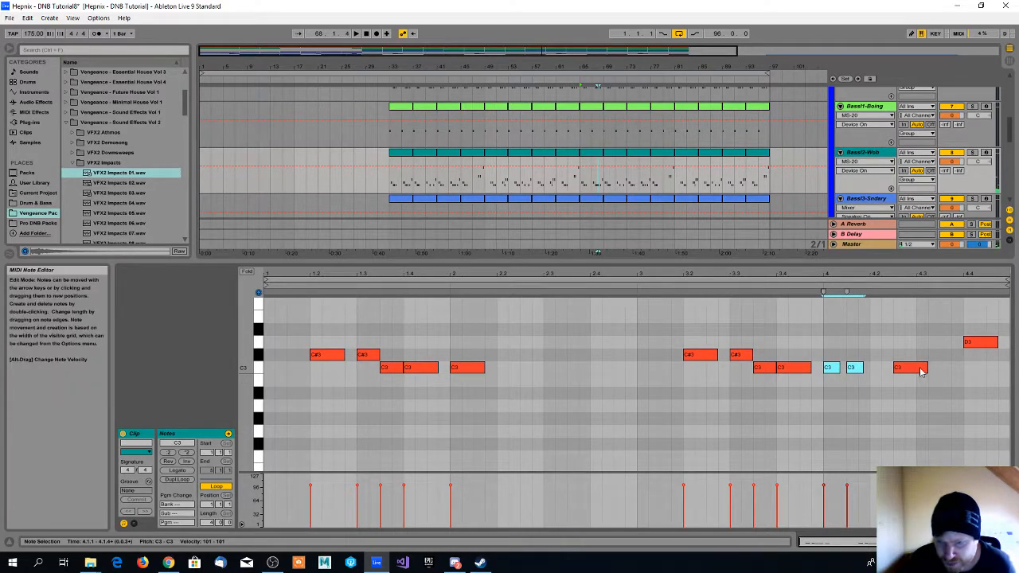
# Step: Shorten the clip's C3 note before 4.3, add another C3 note at 4.3, and listen to the pattern
pyautogui.moveTo(925, 371); pyautogui.dragTo(912, 368)
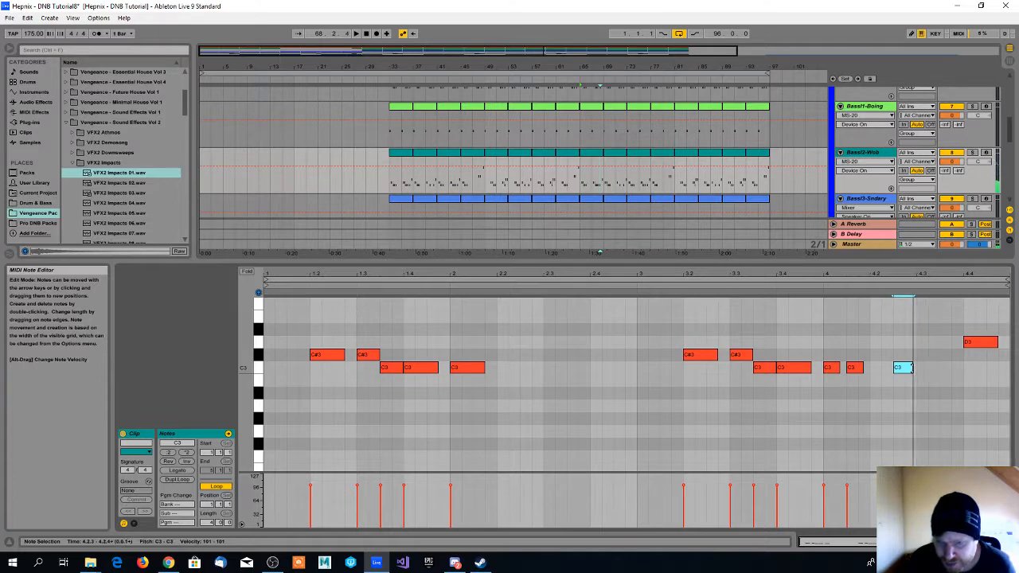
pyautogui.doubleClick(922, 368)
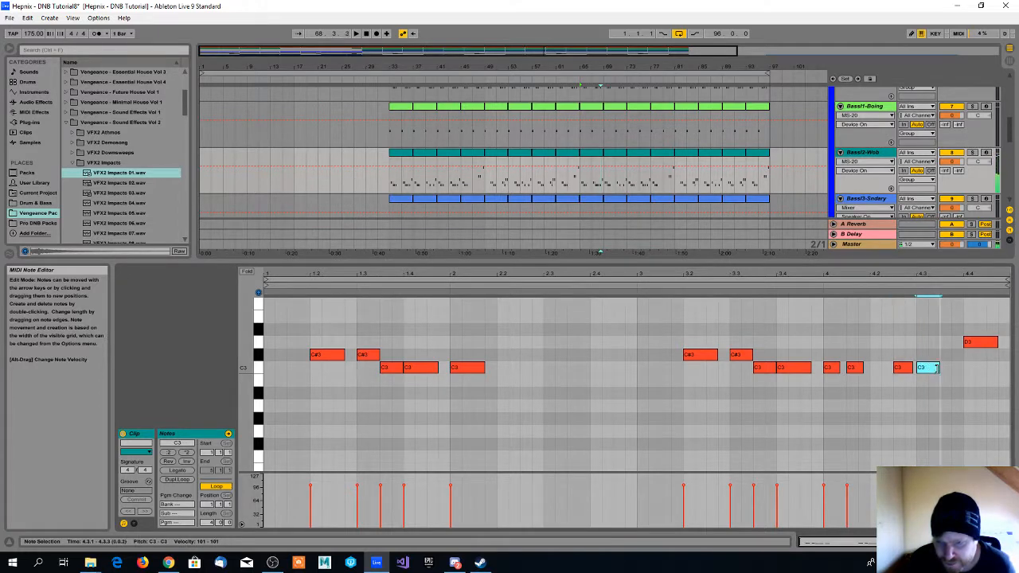
pyautogui.press('space')
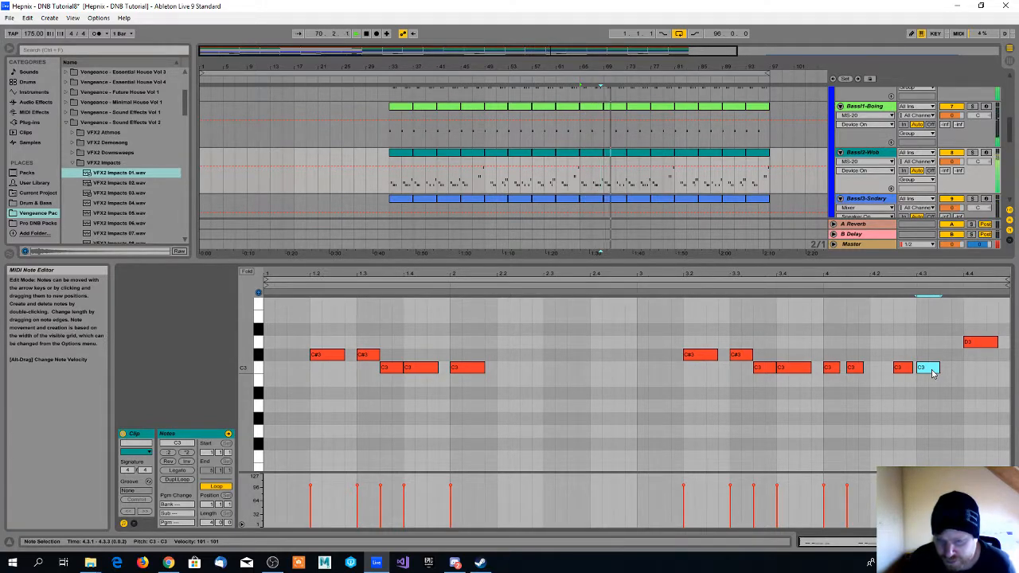
pyautogui.scroll(-1, 796, 381)
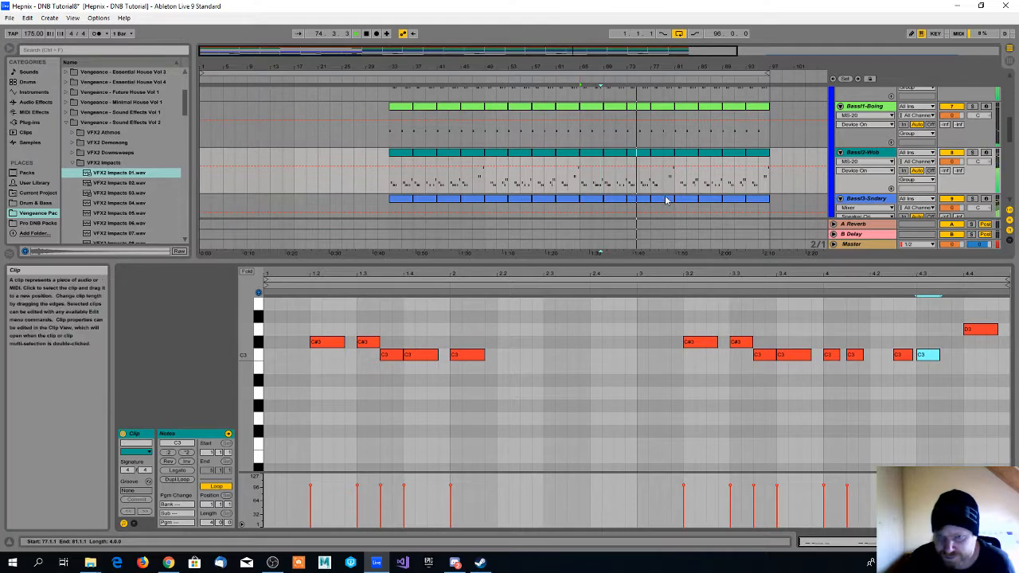
# Step: In the Wob bass clip starting at bar 73, split the C3 notes at 4.1 and just before 4.3 into pairs of shorter C3 notes
pyautogui.click(648, 155)
pyautogui.moveTo(852, 379)
pyautogui.mouseDown()
pyautogui.moveTo(838, 386)
pyautogui.moveTo(870, 381)
pyautogui.moveTo(854, 382)
pyautogui.mouseUp()
pyautogui.doubleClick(852, 381)
pyautogui.click(843, 385)
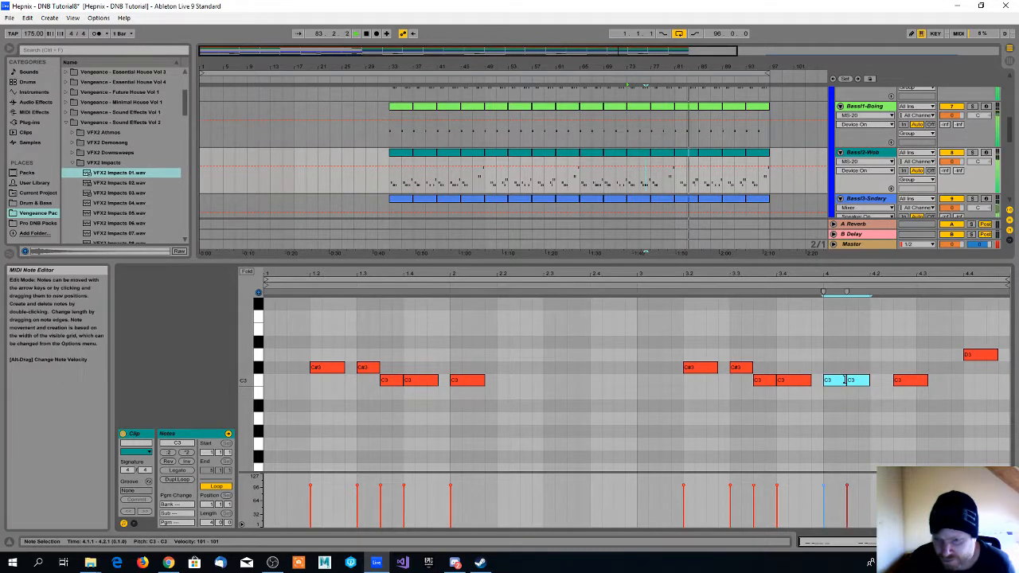
pyautogui.moveTo(927, 381); pyautogui.dragTo(917, 380)
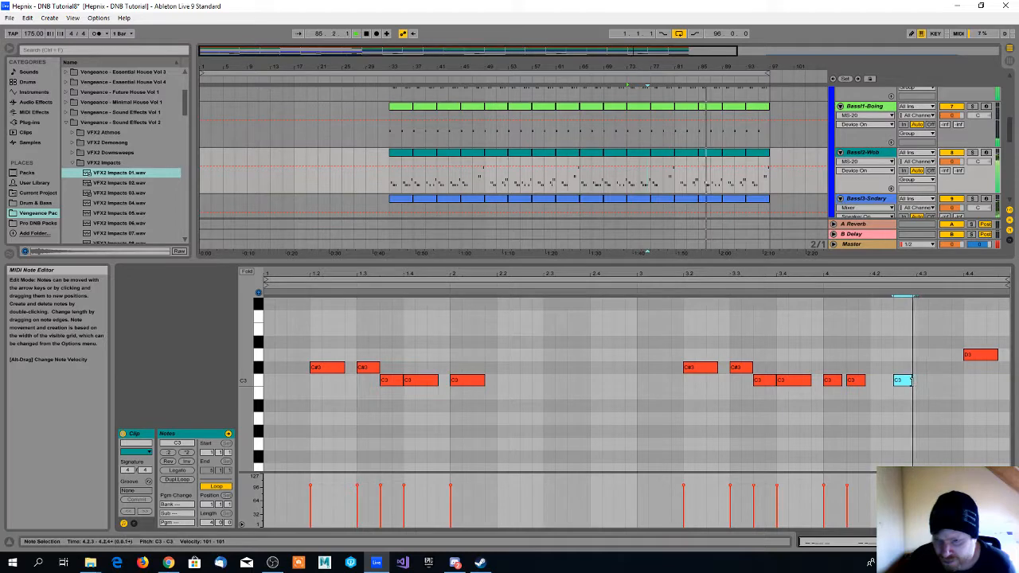
pyautogui.doubleClick(923, 380)
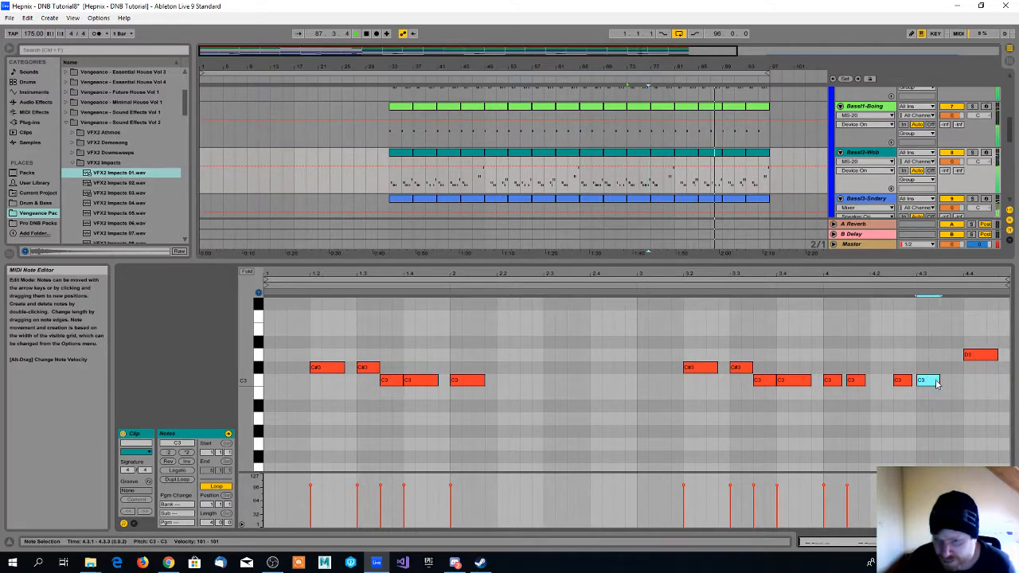
# Step: Raise the last C3 note to D3 in the Wob bass clip starting at bar 85, and compare the clips at bars 57 and 93
pyautogui.click(692, 157)
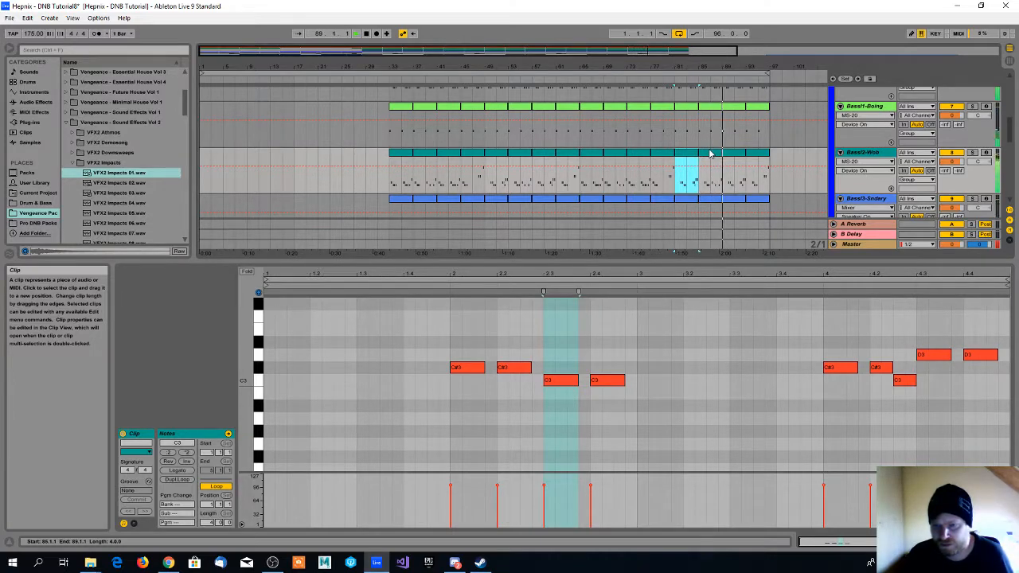
pyautogui.click(714, 171)
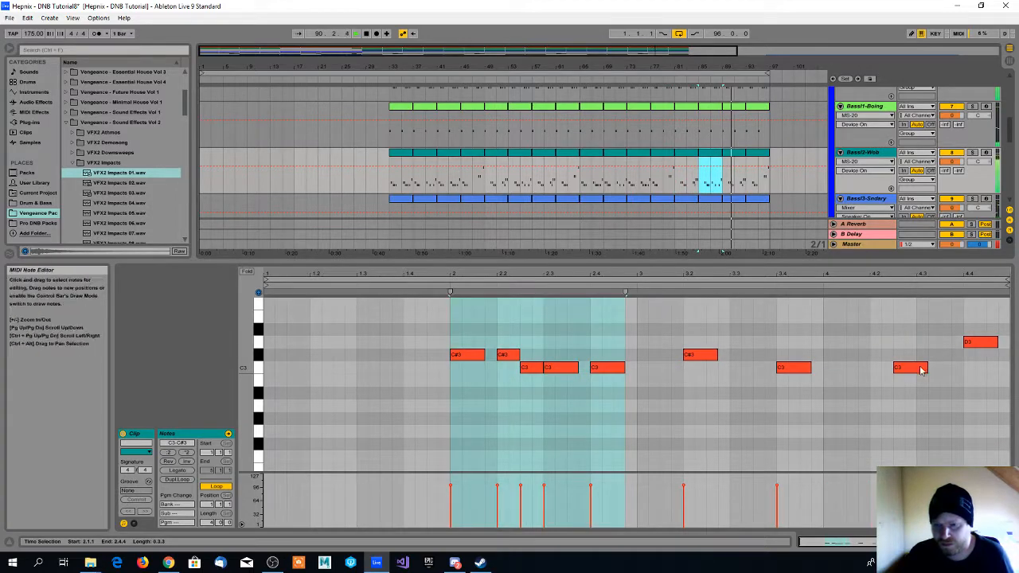
pyautogui.moveTo(921, 370); pyautogui.dragTo(913, 342)
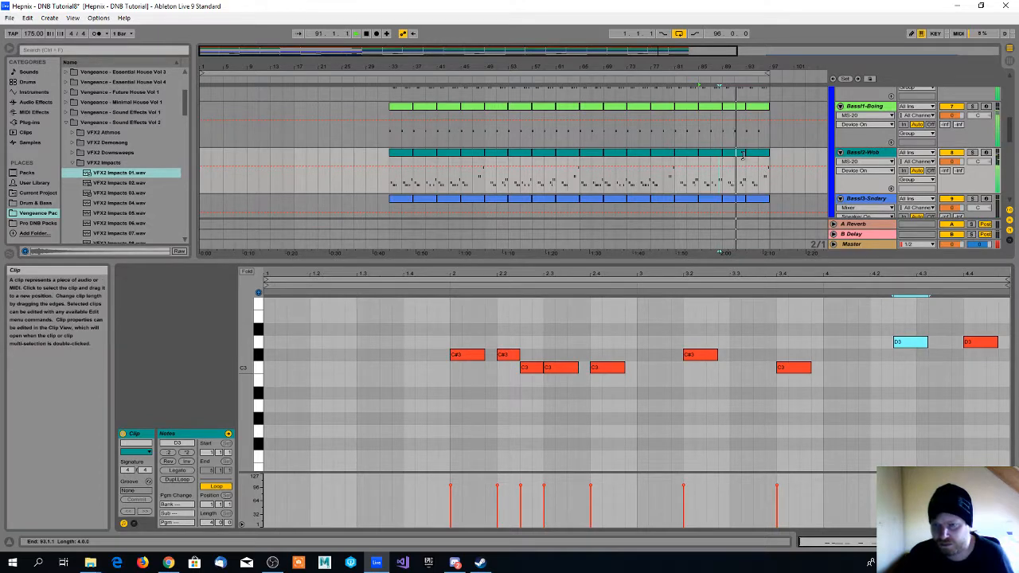
pyautogui.click(545, 157)
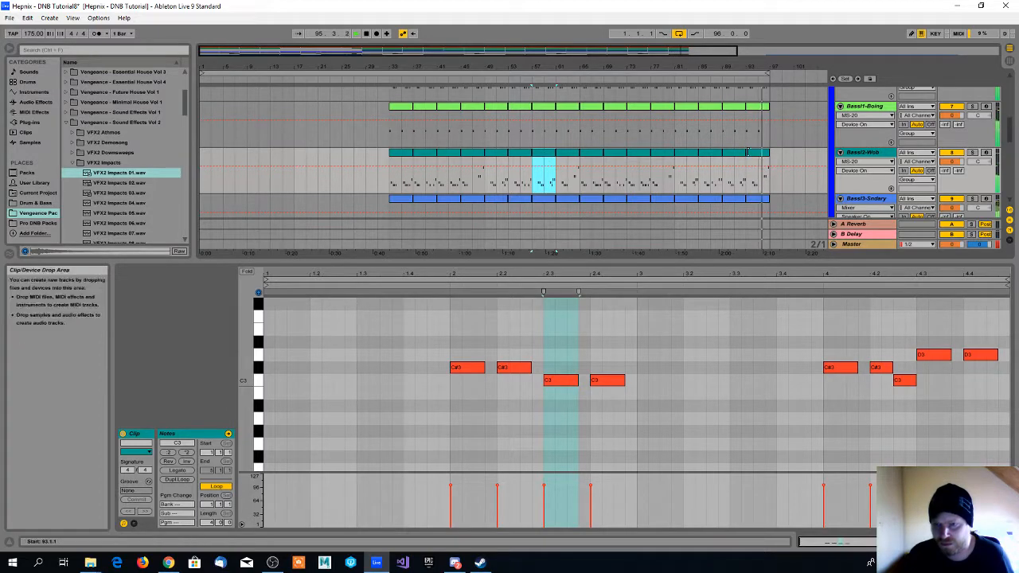
pyautogui.click(748, 157)
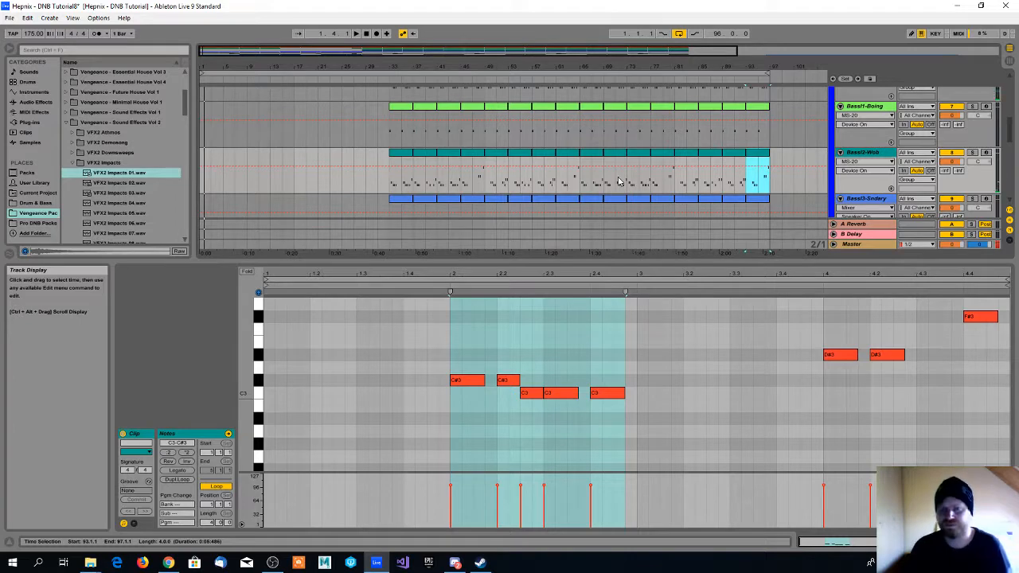
# Step: Add a kick hit in the third beat of the first and third bars of the Bassdrum clip starting at bar 65
pyautogui.scroll(-1, 628, 155)
pyautogui.scroll(5, 627, 154)
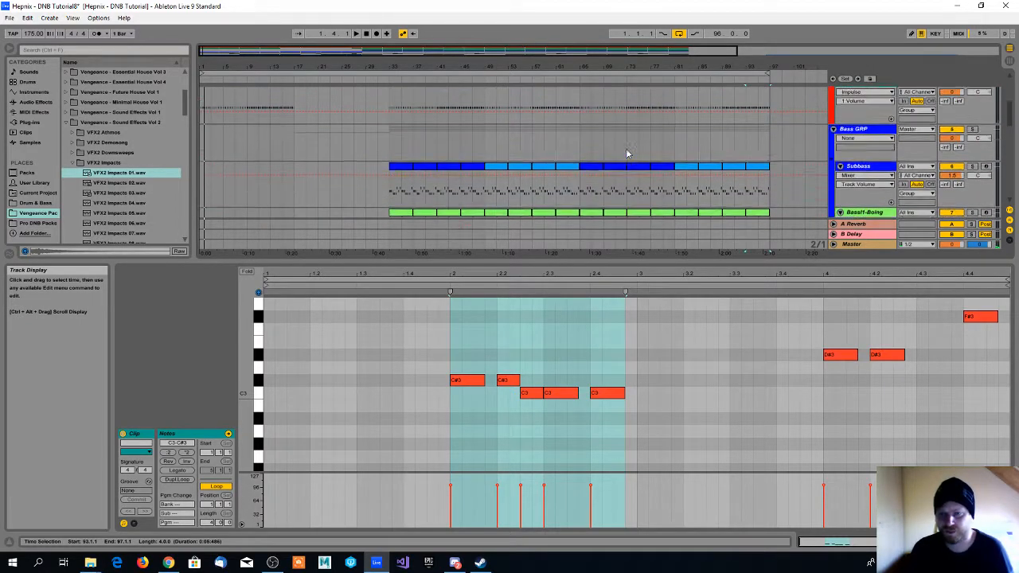
pyautogui.scroll(6, 621, 151)
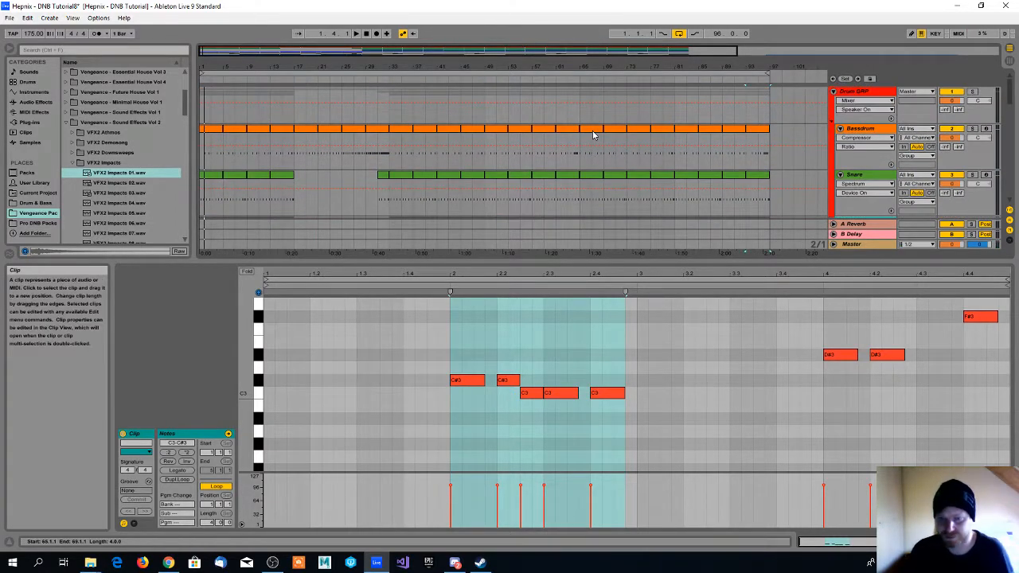
pyautogui.click(592, 135)
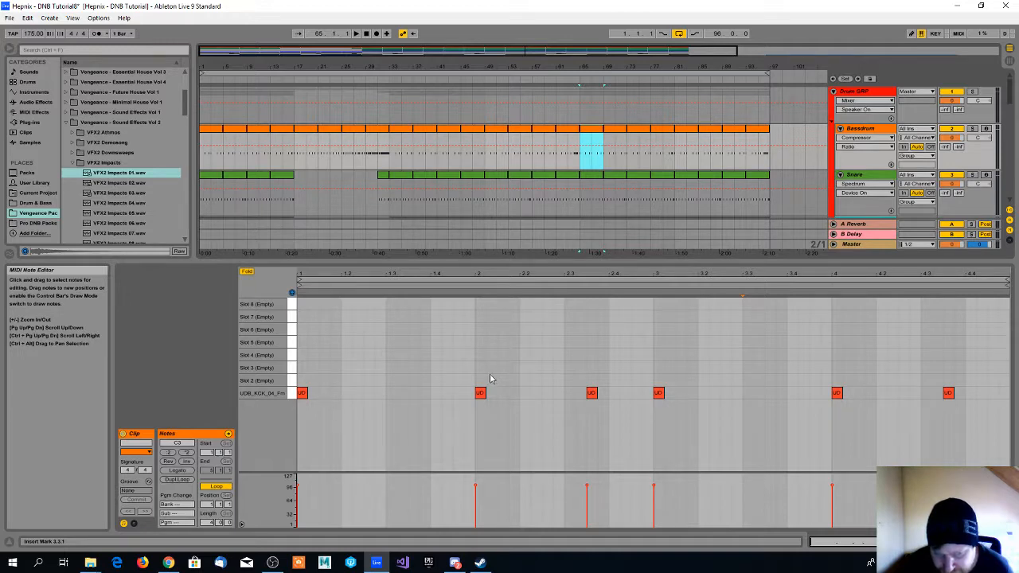
pyautogui.click(456, 390)
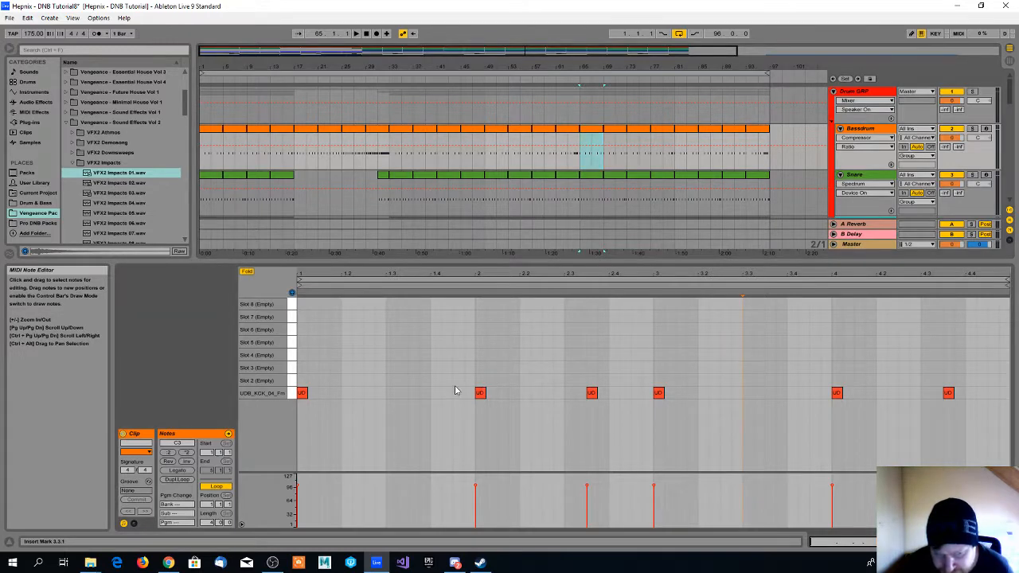
pyautogui.doubleClick(414, 393)
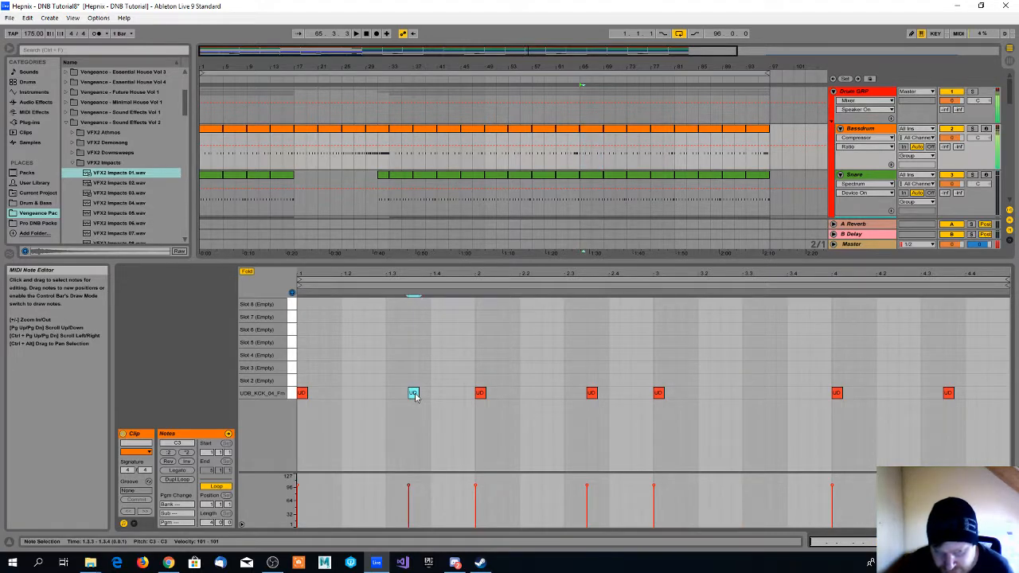
pyautogui.doubleClick(770, 393)
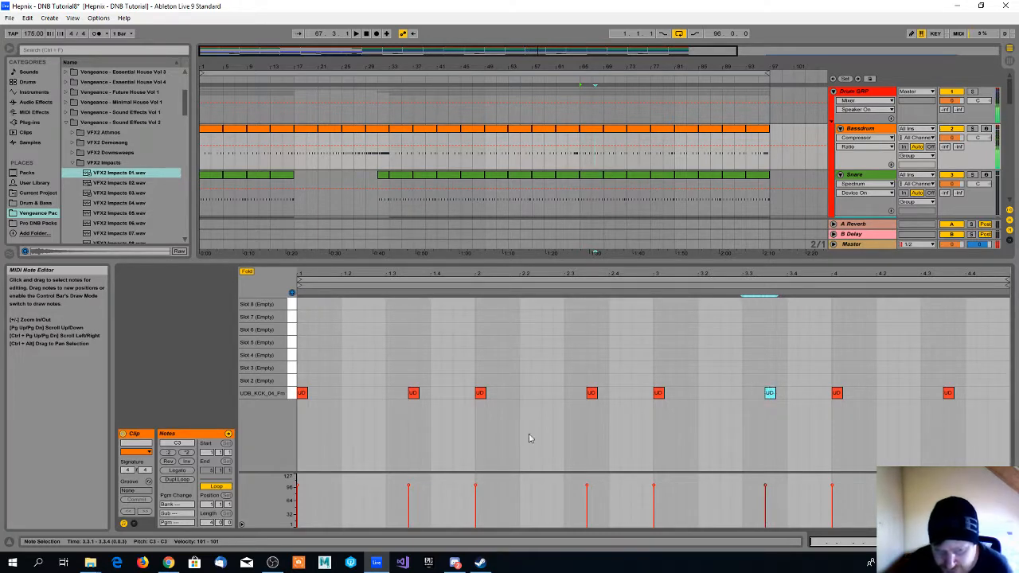
# Step: Move the two added kicks earlier to 1.3 and 3.3 in the Bassdrum clip starting at bar 65, and listen to the pattern
pyautogui.keyDown('shift'); pyautogui.click(414, 392); pyautogui.keyUp('shift')
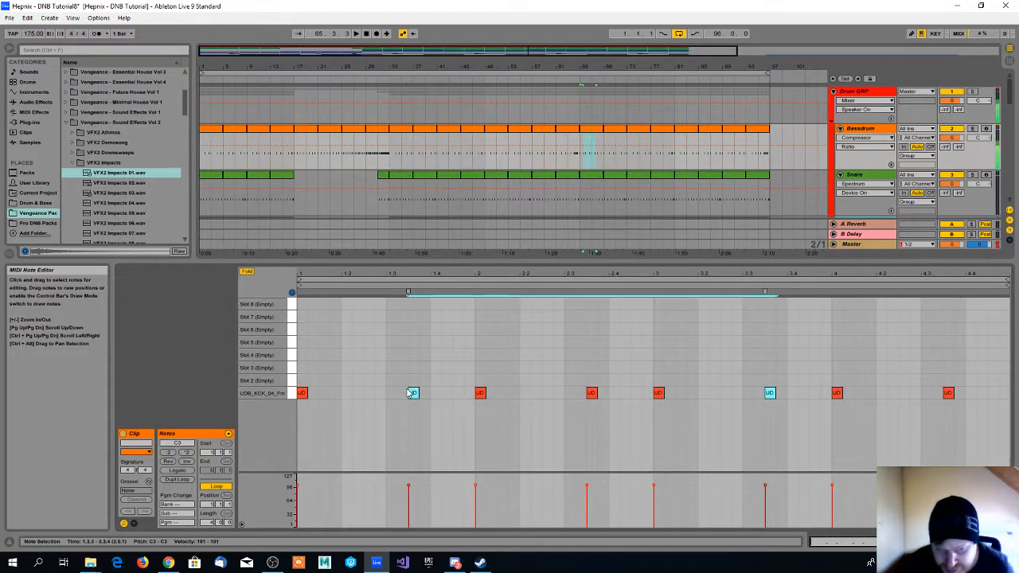
pyautogui.moveTo(413, 395); pyautogui.dragTo(395, 402)
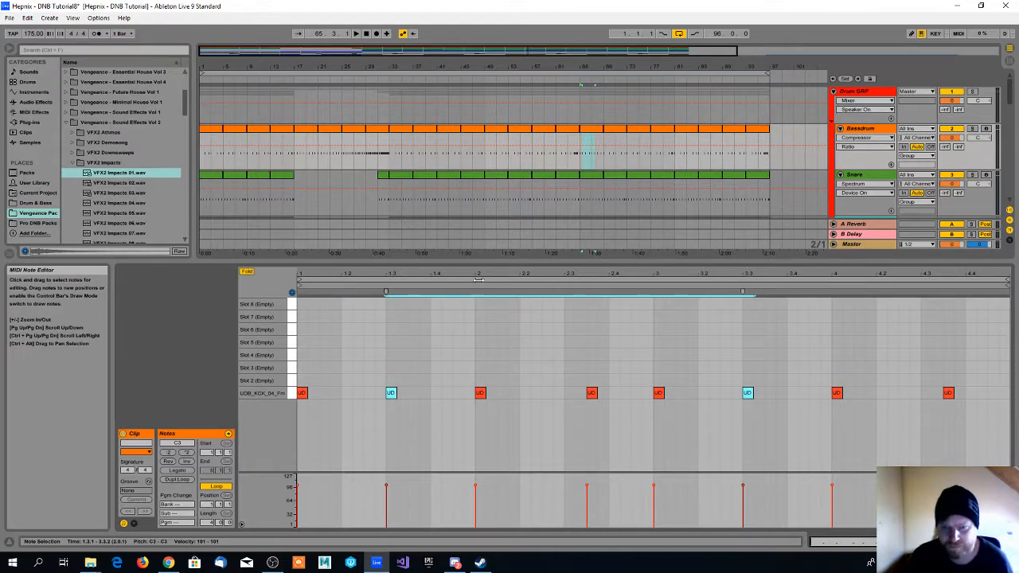
pyautogui.scroll(-1, 563, 128)
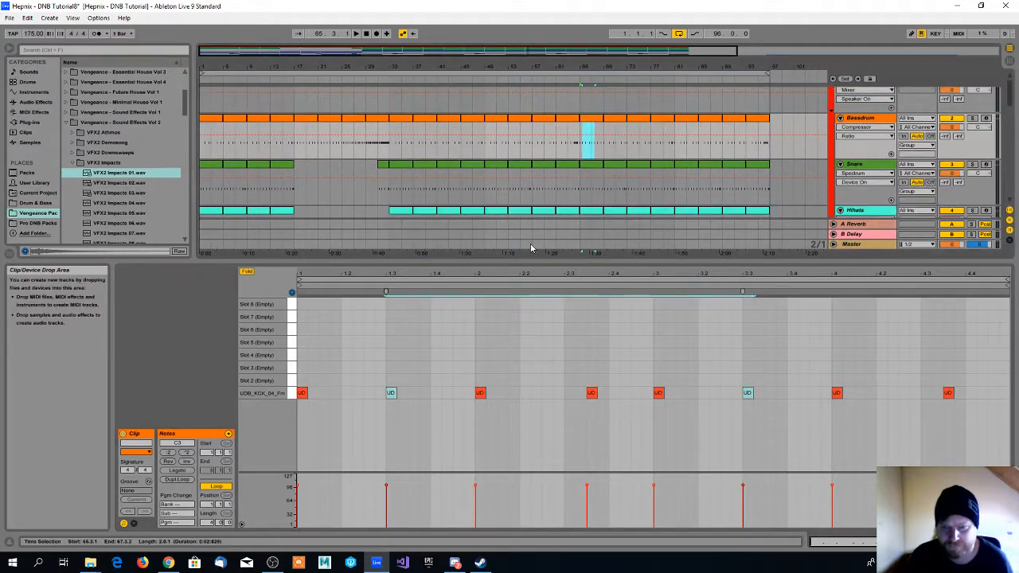
pyautogui.click(563, 80)
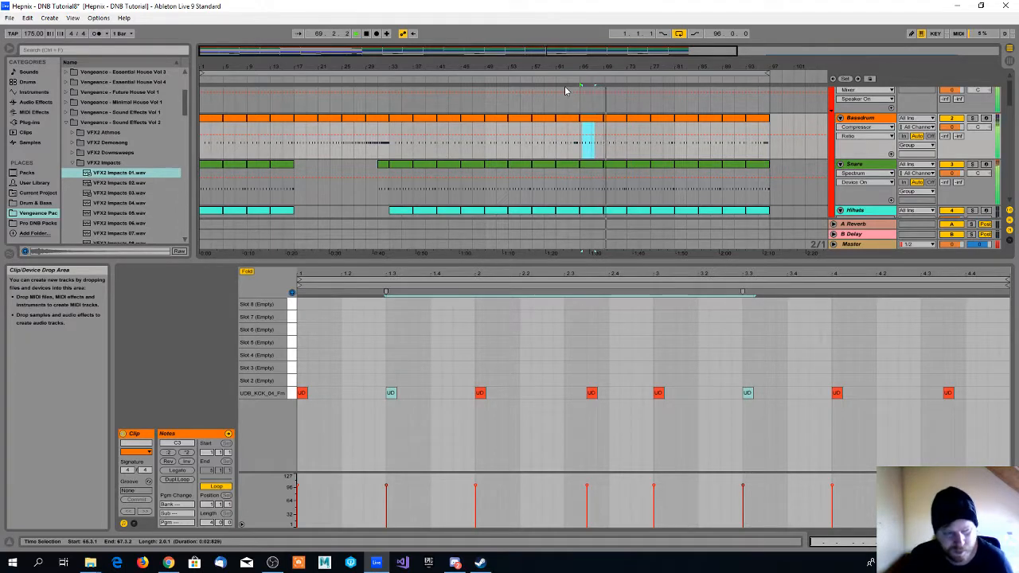
# Step: Add kick hits at 1.3 and 3.3 in the Bassdrum clip starting at bar 69
pyautogui.click(615, 125)
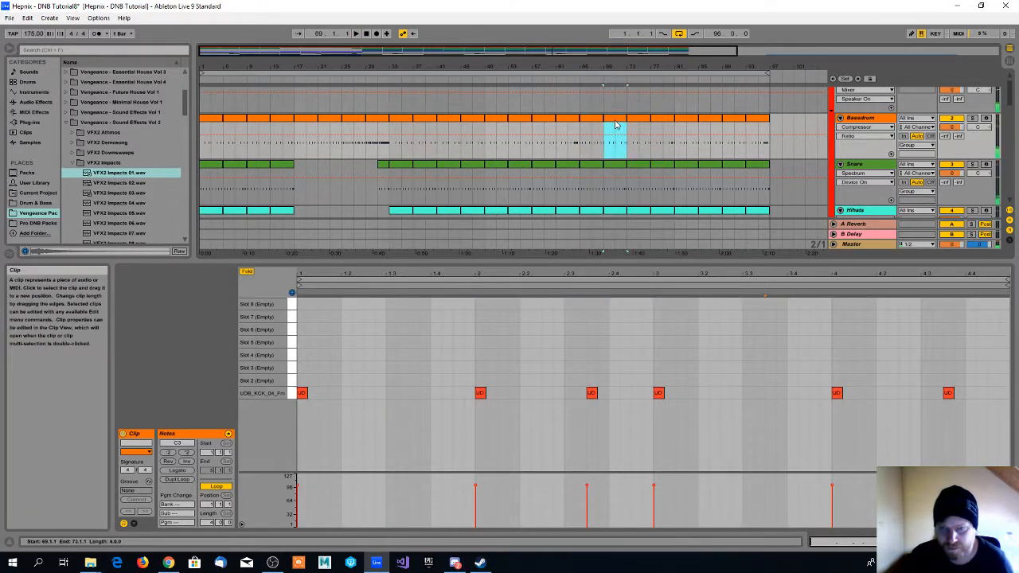
pyautogui.doubleClick(390, 392)
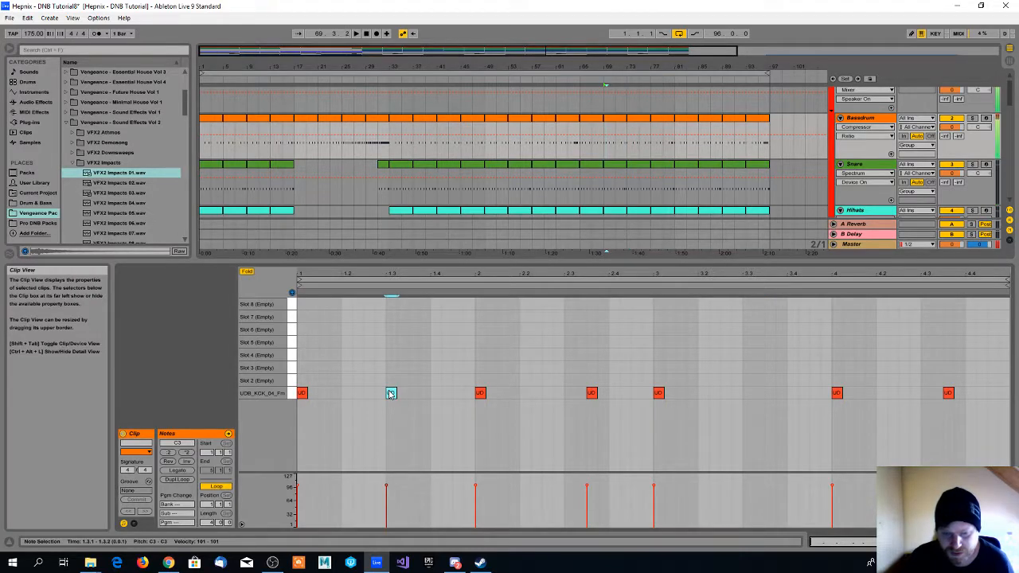
pyautogui.doubleClick(747, 393)
pyautogui.click(662, 206)
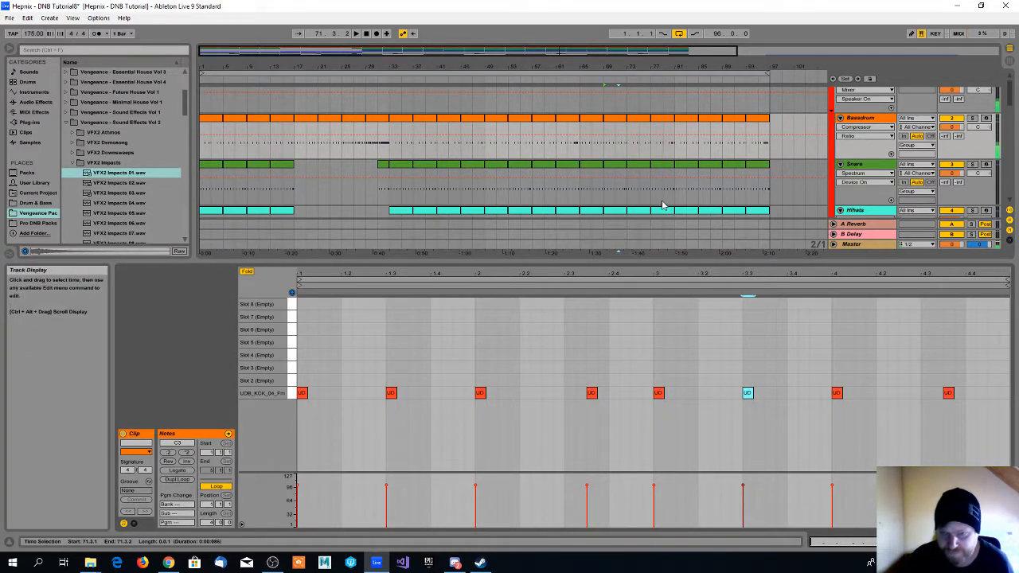
# Step: Add kick hits at 1.3 and 3.3 in the Bassdrum clip starting at bar 73
pyautogui.click(638, 119)
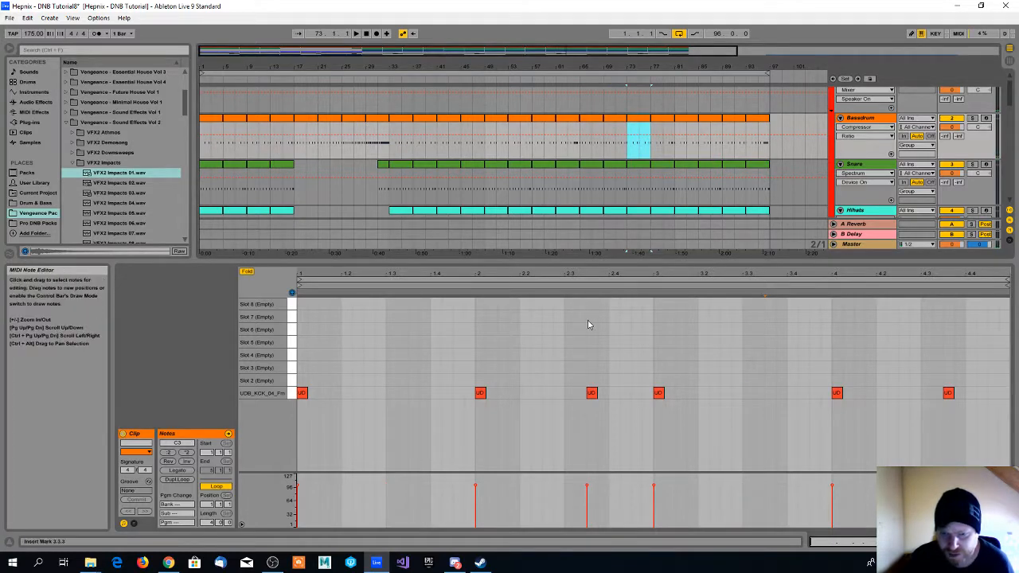
pyautogui.doubleClick(391, 393)
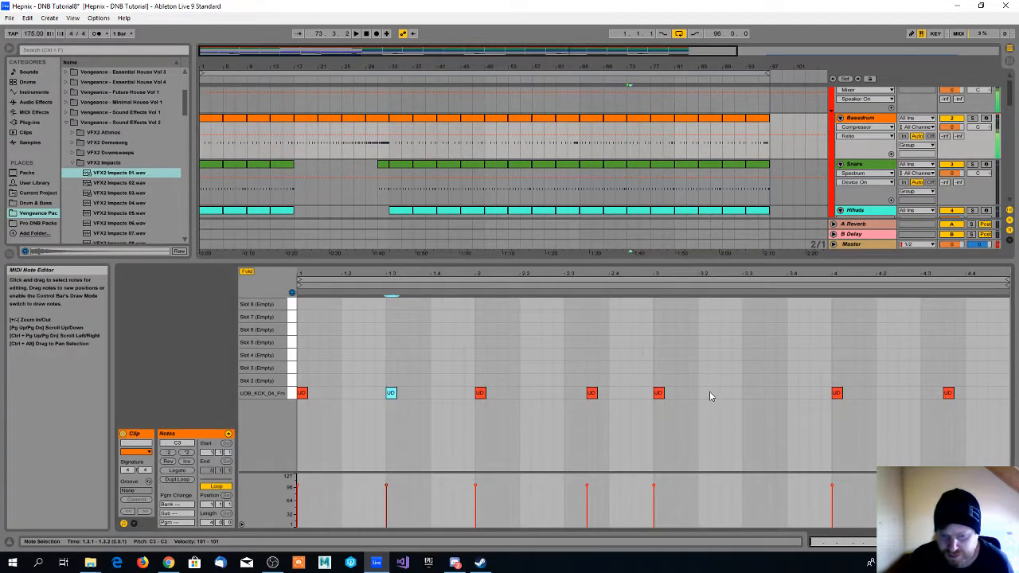
pyautogui.doubleClick(748, 393)
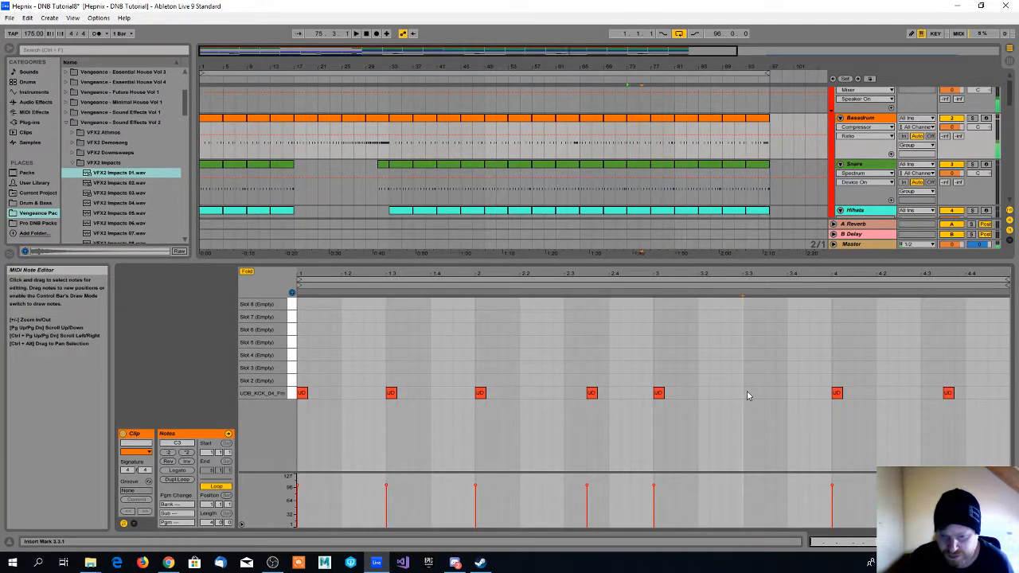
# Step: Add kick hits at 1.3 and 3.3 in the Bassdrum clip starting at bar 77
pyautogui.click(669, 119)
pyautogui.click(392, 393)
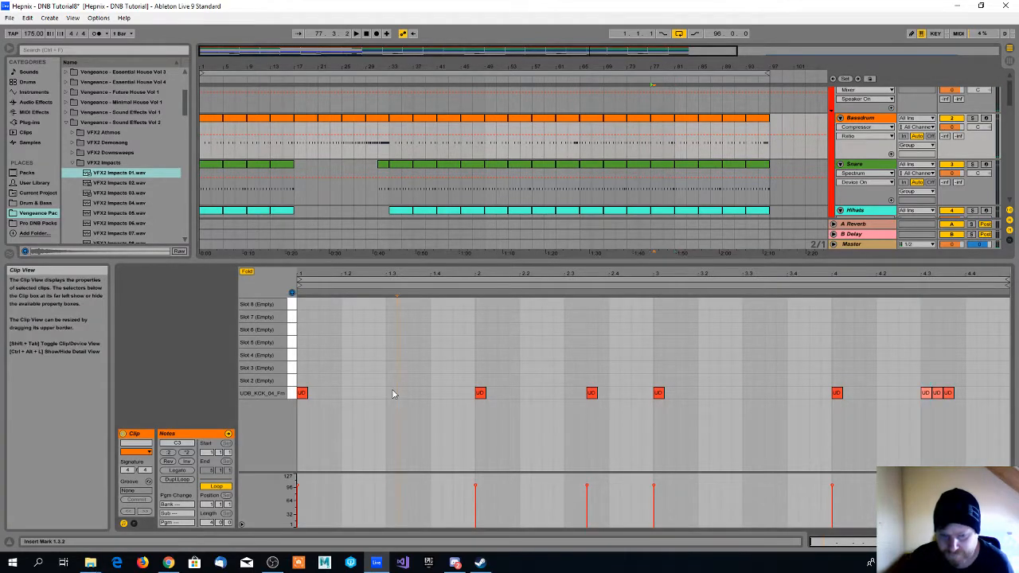
pyautogui.doubleClick(392, 393)
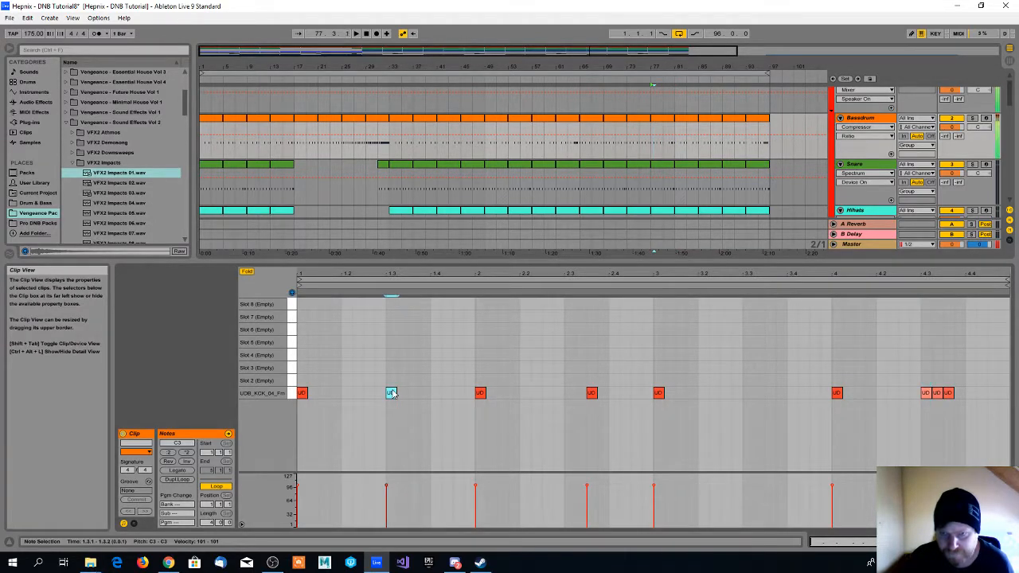
pyautogui.doubleClick(748, 394)
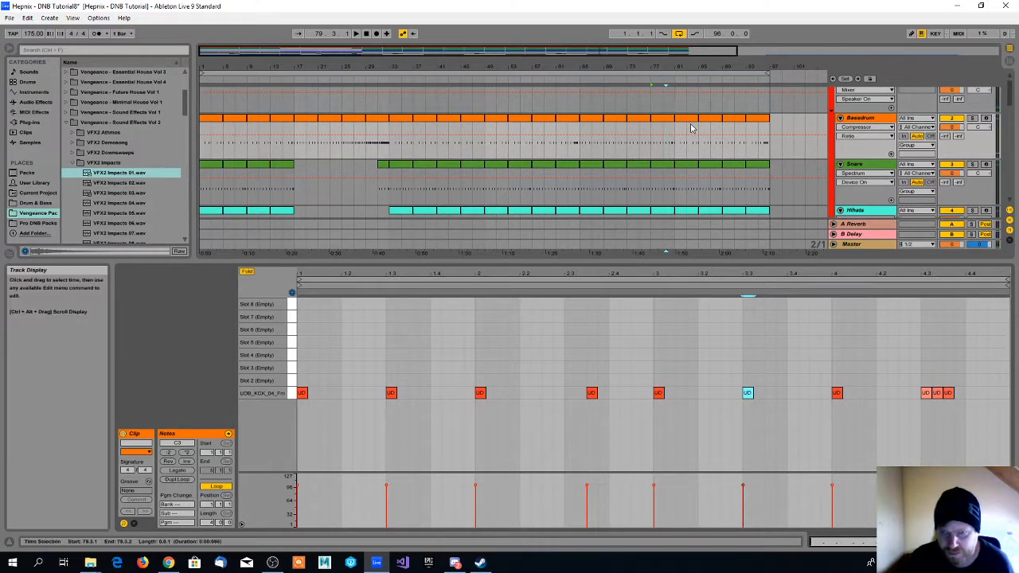
# Step: Listen to the arrangement from shortly before bar 65 through to its end, stop playback, and look over the drum tracks
pyautogui.click(566, 79)
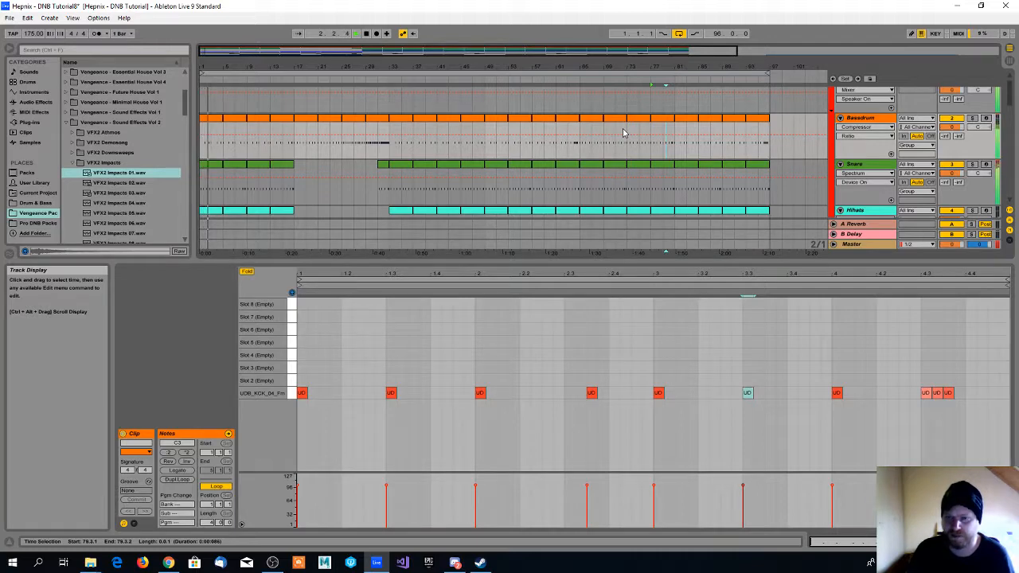
pyautogui.moveTo(626, 67); pyautogui.dragTo(626, 54)
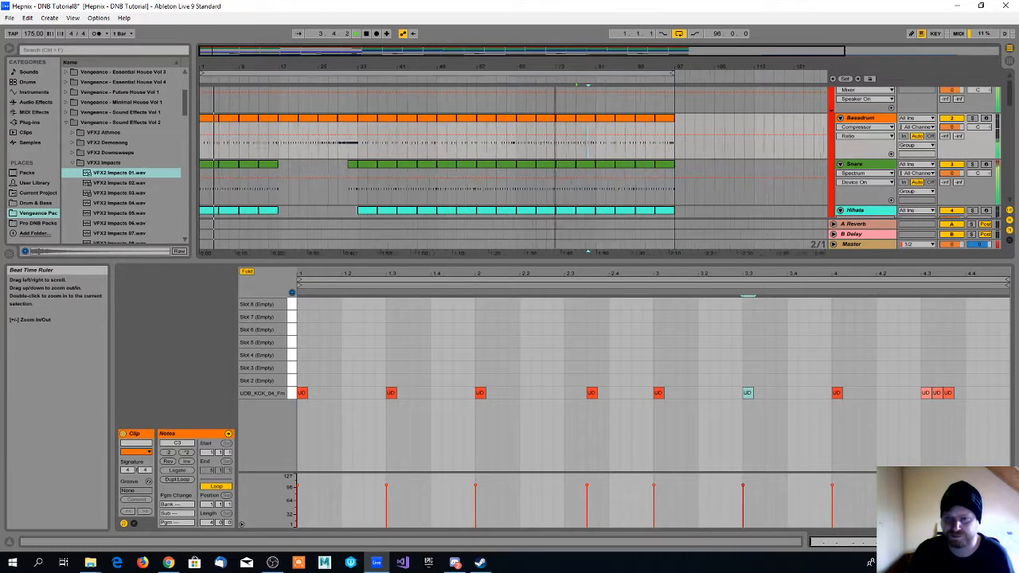
pyautogui.moveTo(555, 67); pyautogui.dragTo(555, 65)
pyautogui.press('space')
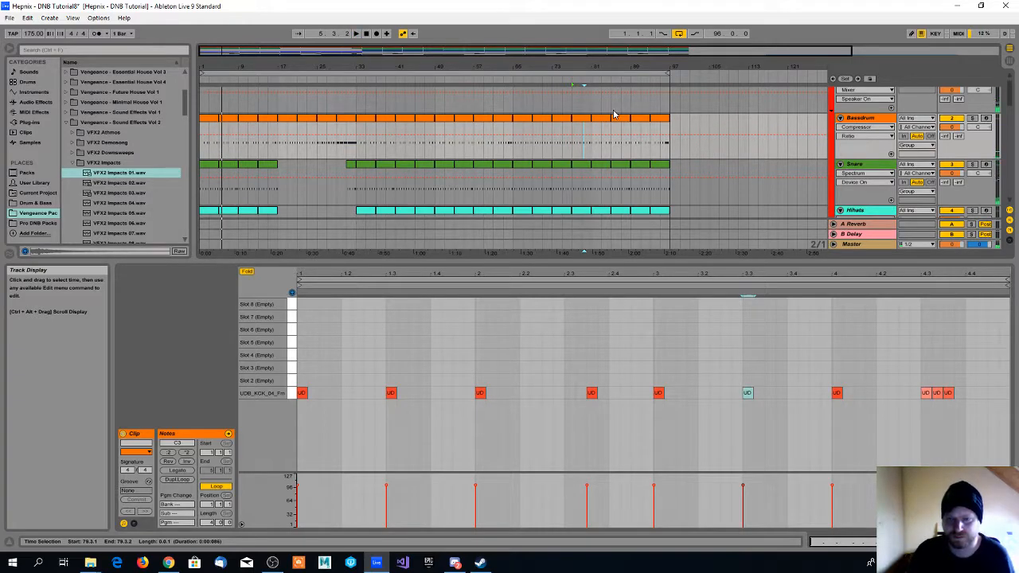
pyautogui.scroll(-1, 609, 115)
pyautogui.scroll(1, 612, 114)
pyautogui.scroll(-1, 614, 114)
pyautogui.scroll(-1, 614, 114)
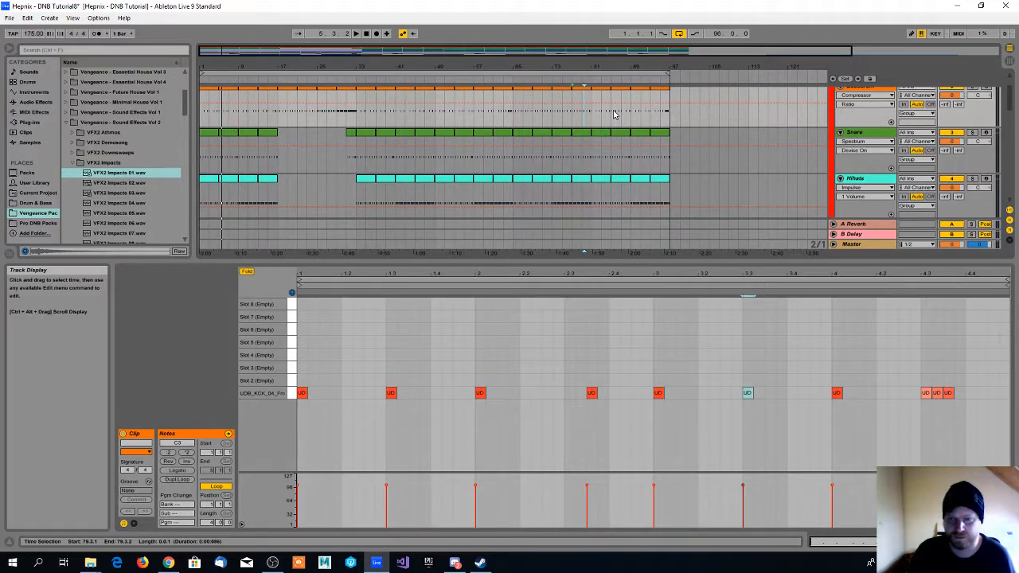
pyautogui.scroll(1, 614, 114)
pyautogui.scroll(-2, 614, 114)
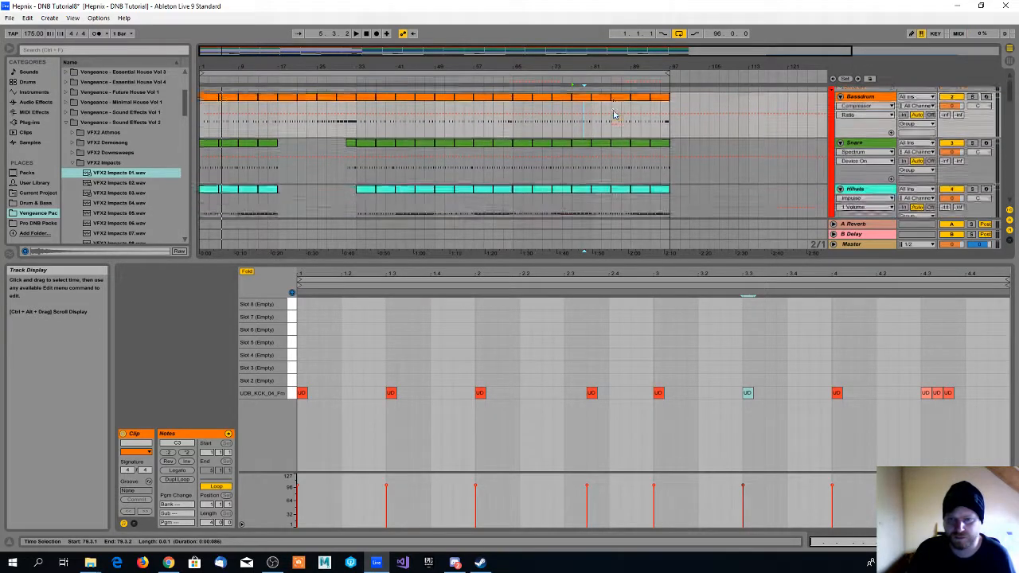